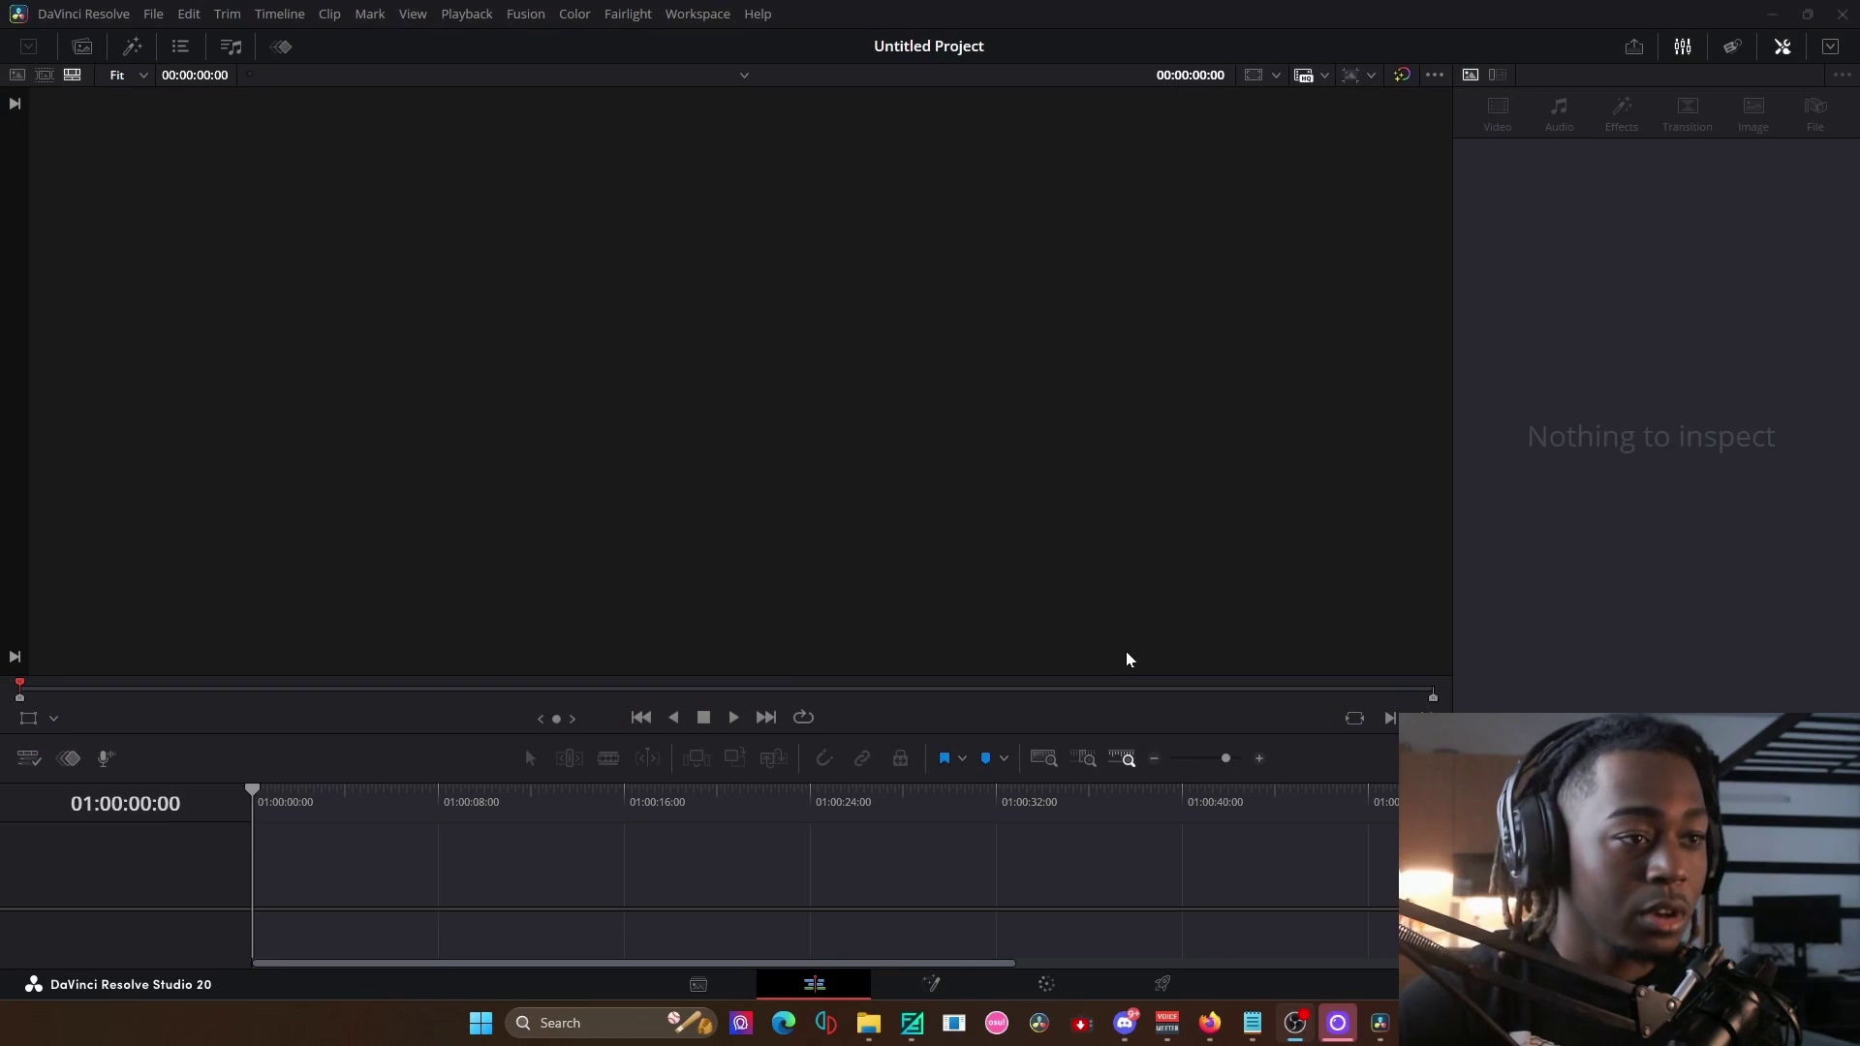
Extract the CLOUT 3X Twerkjugg PACK PF archive into its own folder with WinRAR.
key(alt+Tab)
click(928, 449)
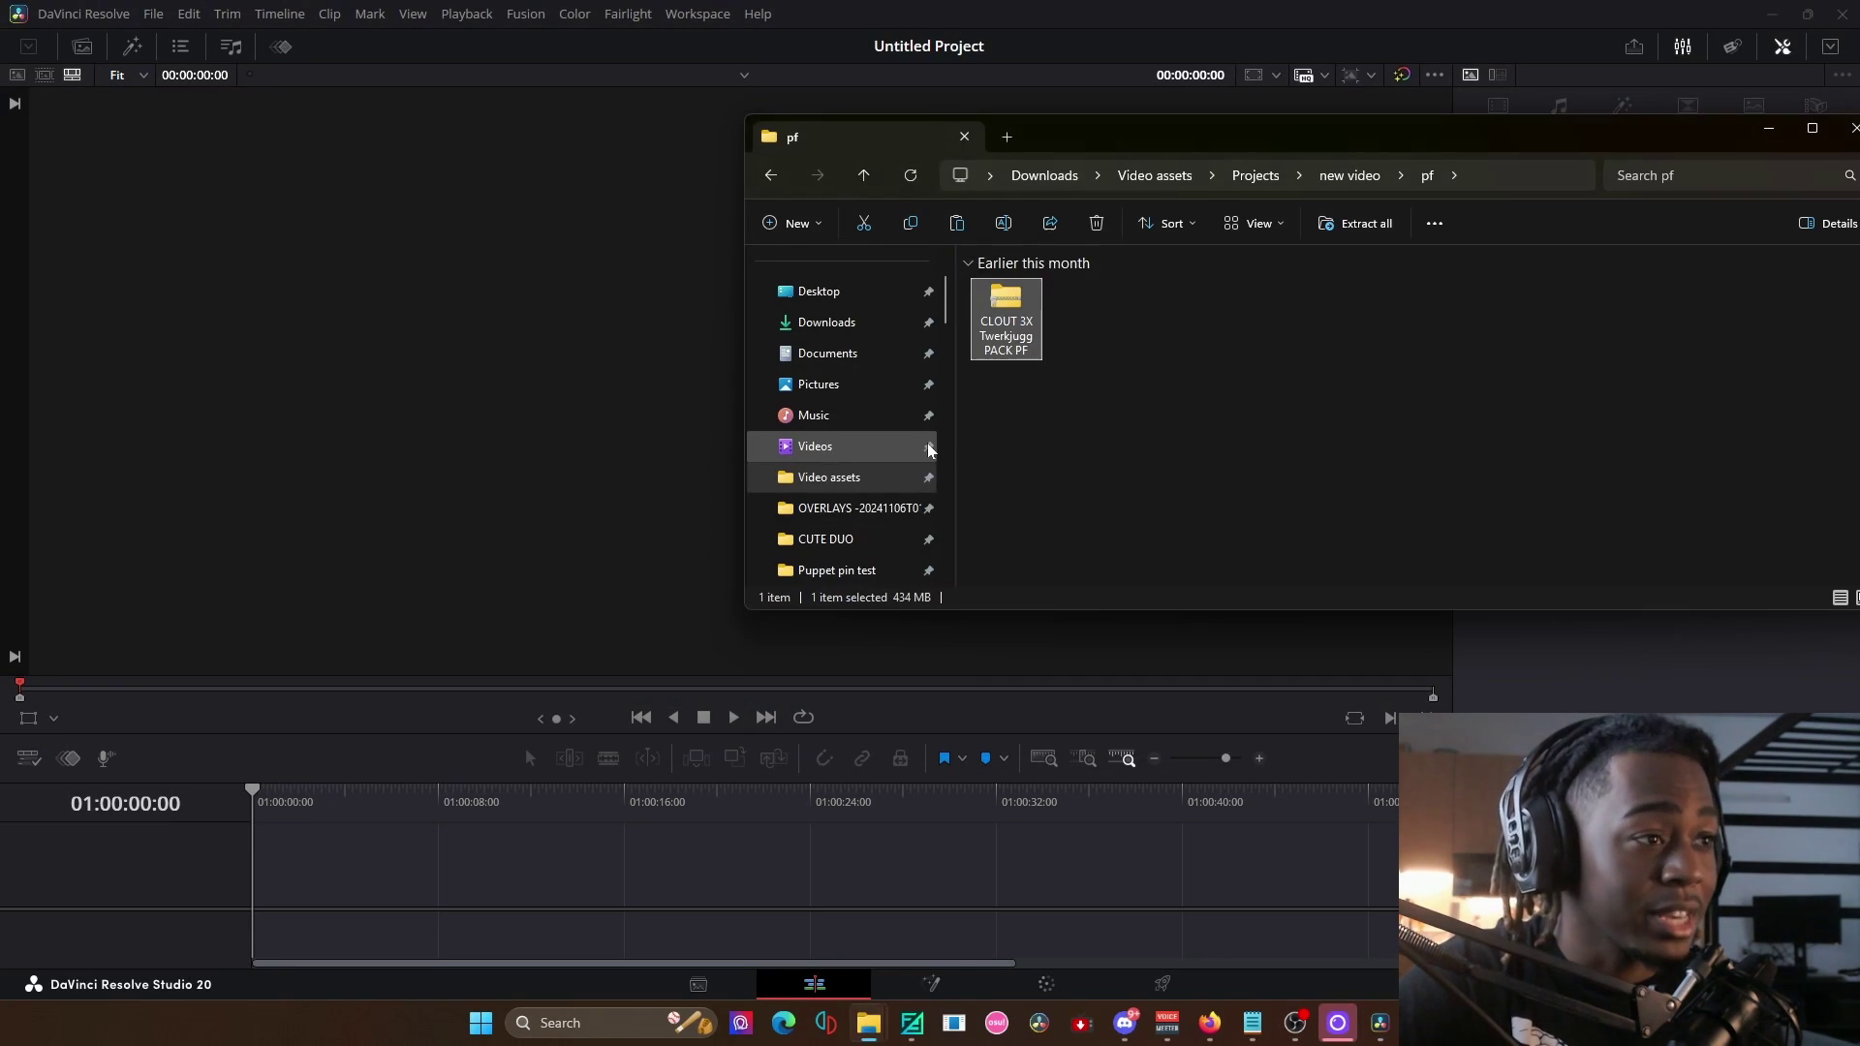
drag(1332, 138, 1071, 280)
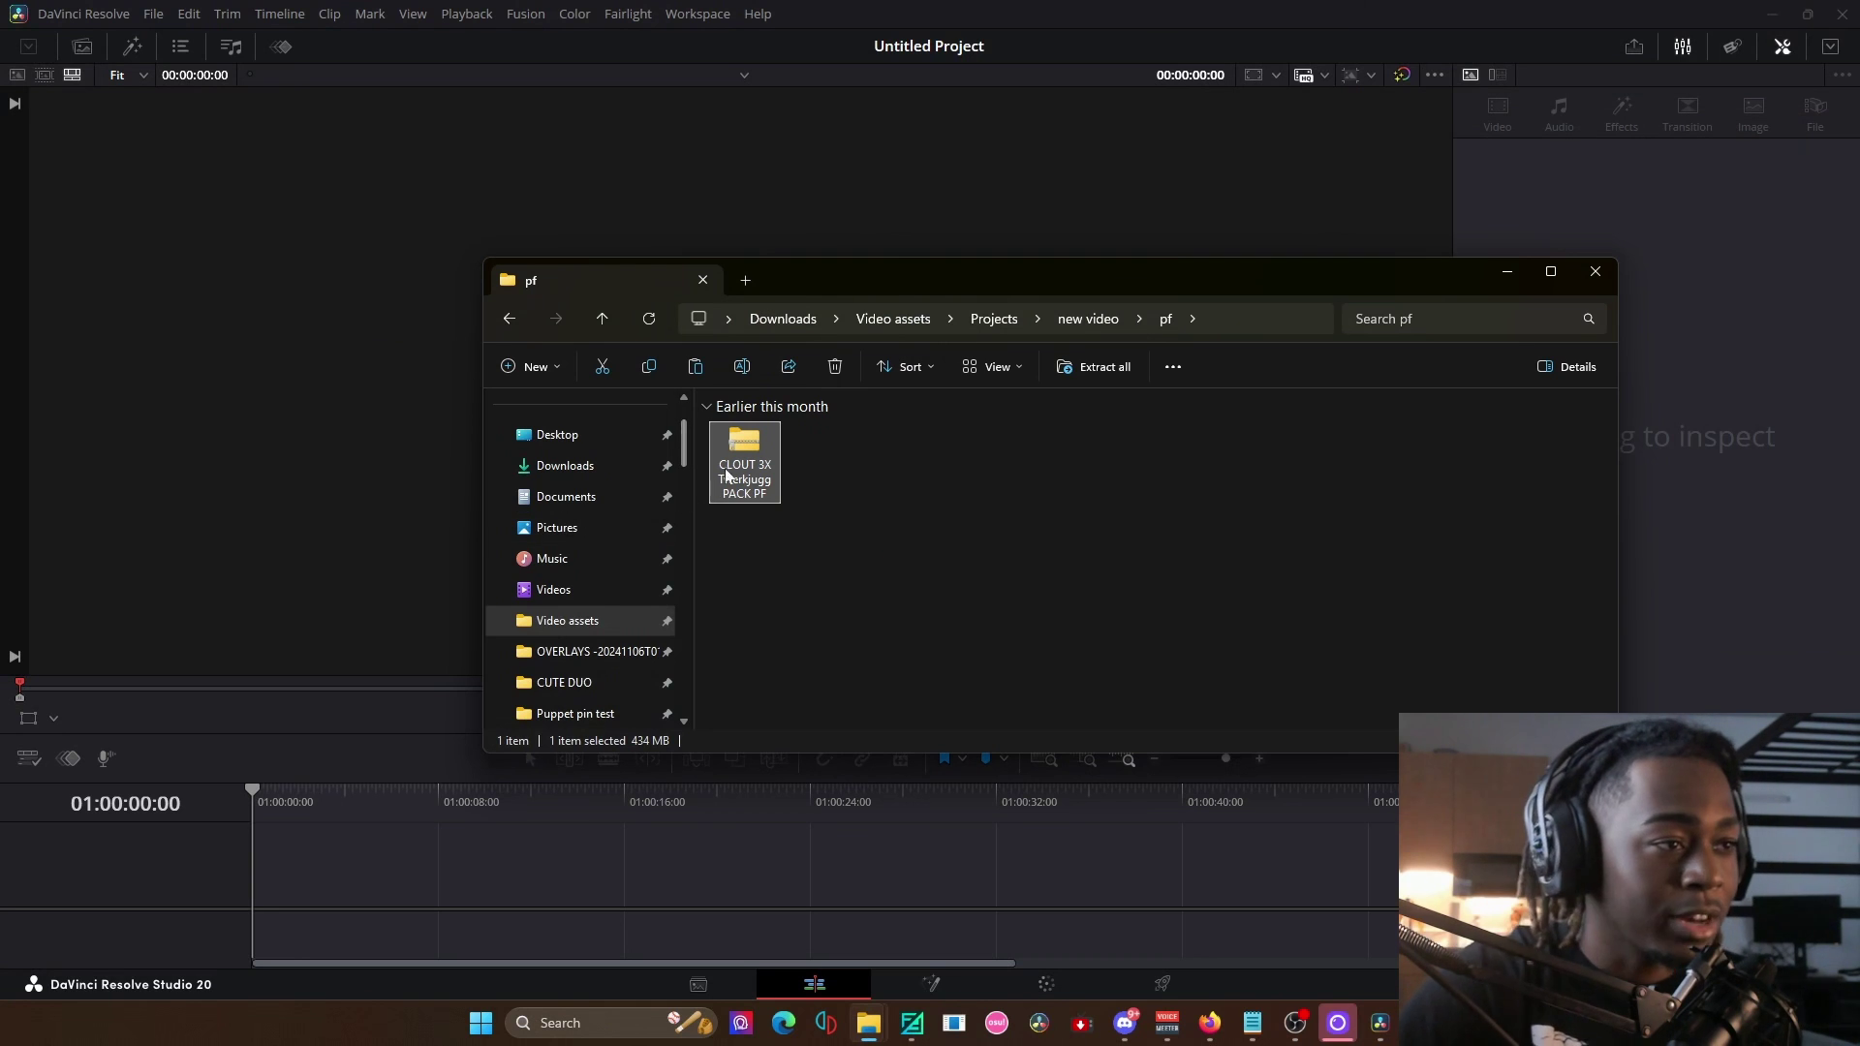
key(shift+F10)
mouse_move(893, 812)
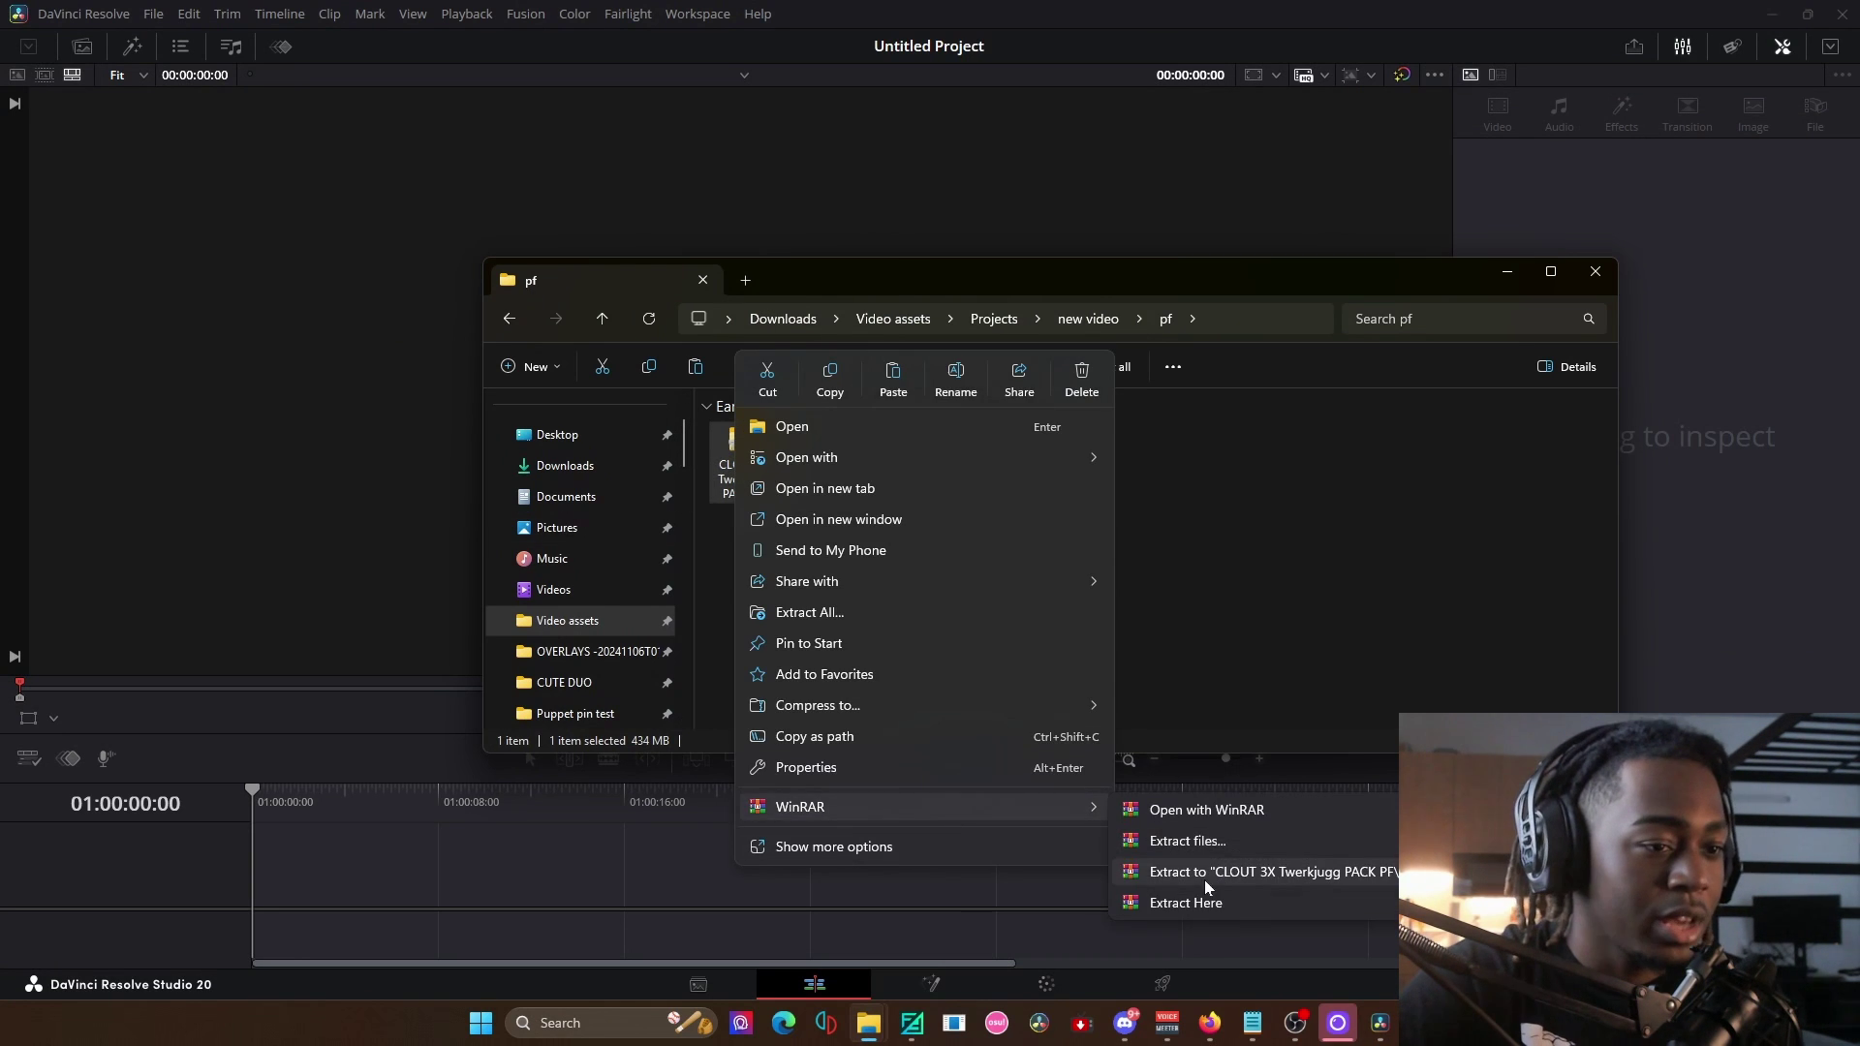
click(1205, 880)
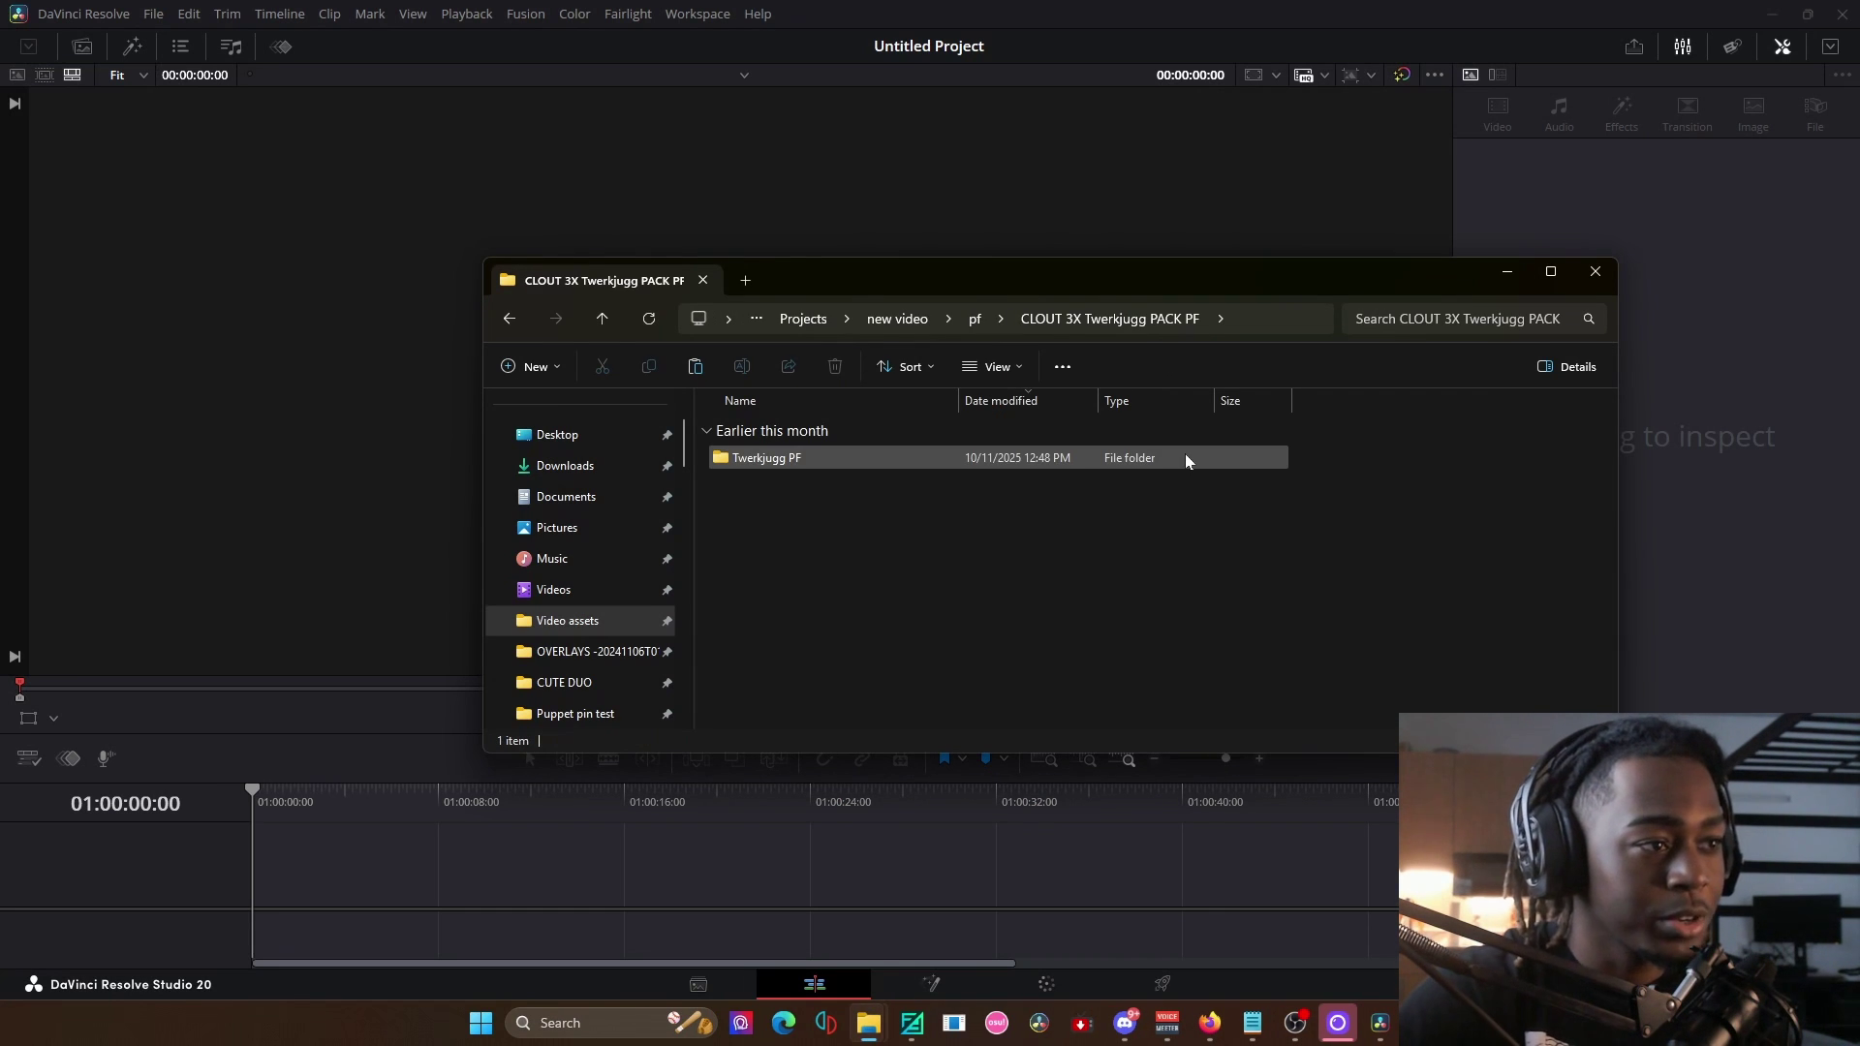
Open the Twerkjugg PF folder and launch the CLOUT TWERKJUGG EDIT PACK project in Resolve.
double_click(1186, 460)
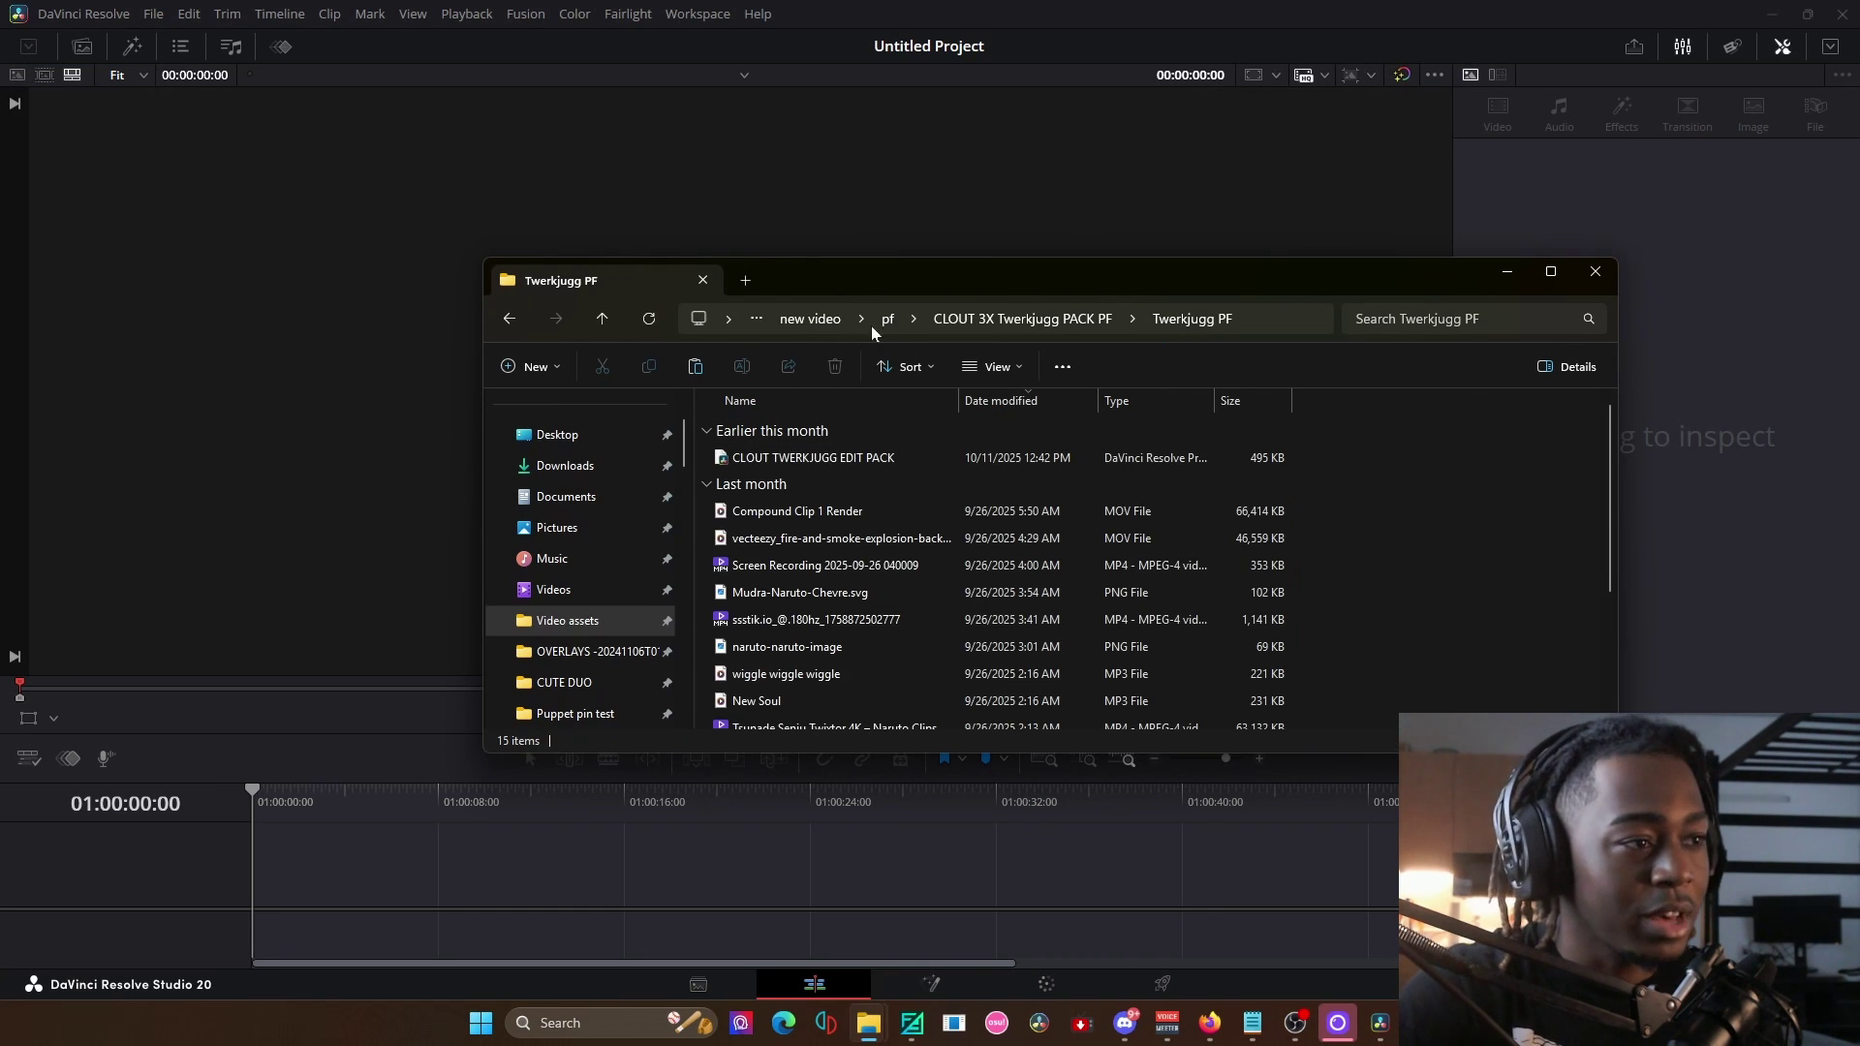
drag(962, 291, 1159, 235)
click(993, 401)
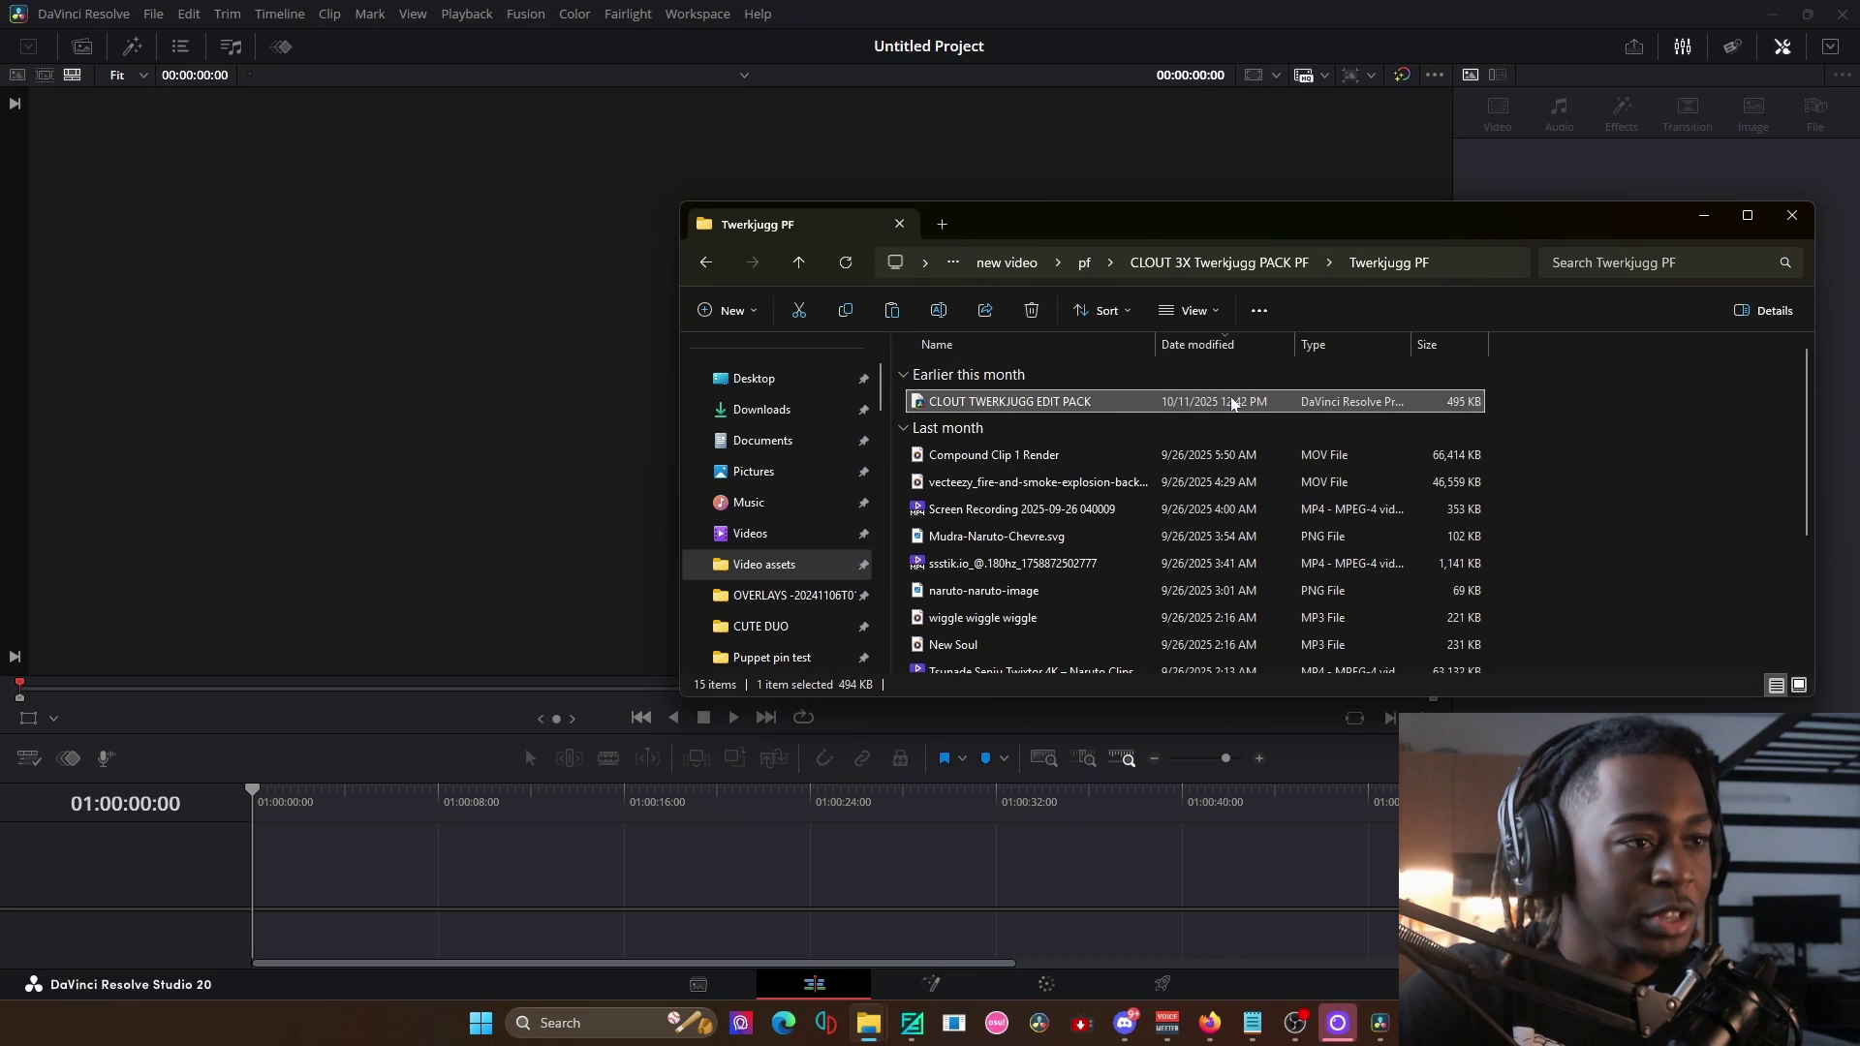
double_click(1003, 403)
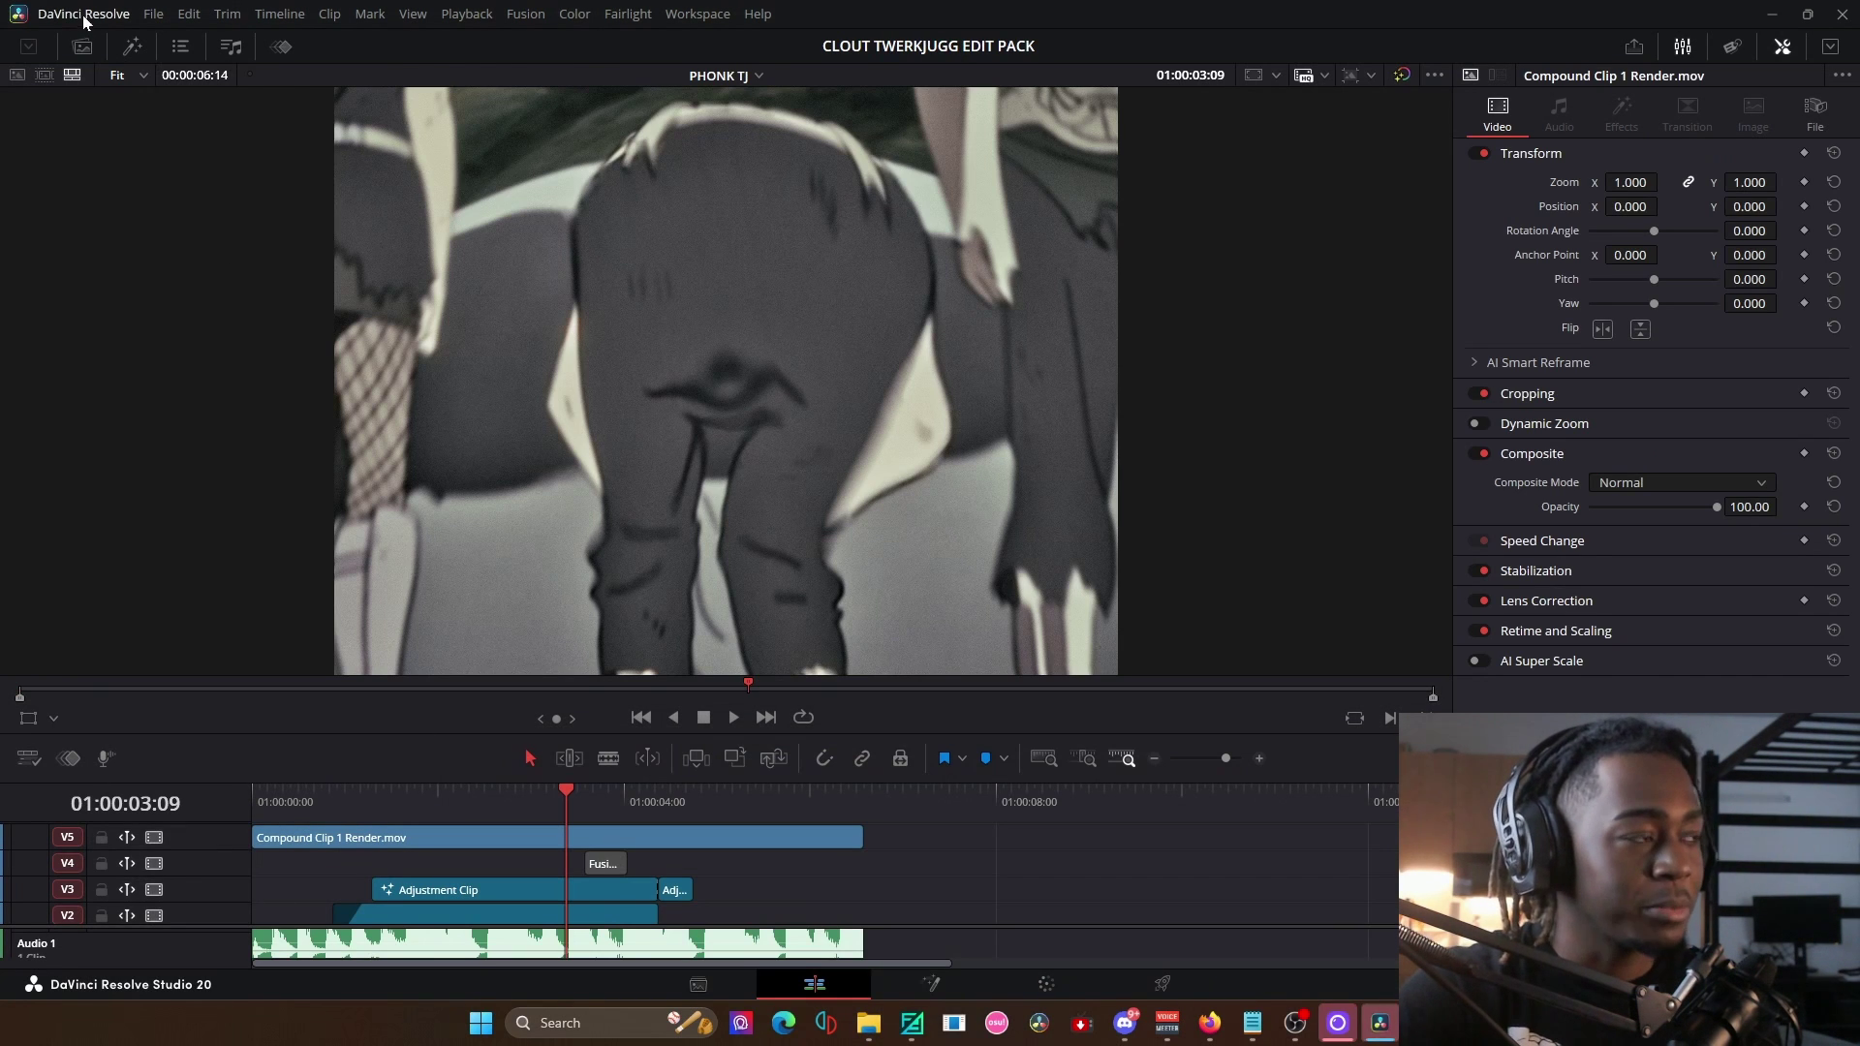
Bring Resolve back to the front with its Media Pool showing.
click(82, 45)
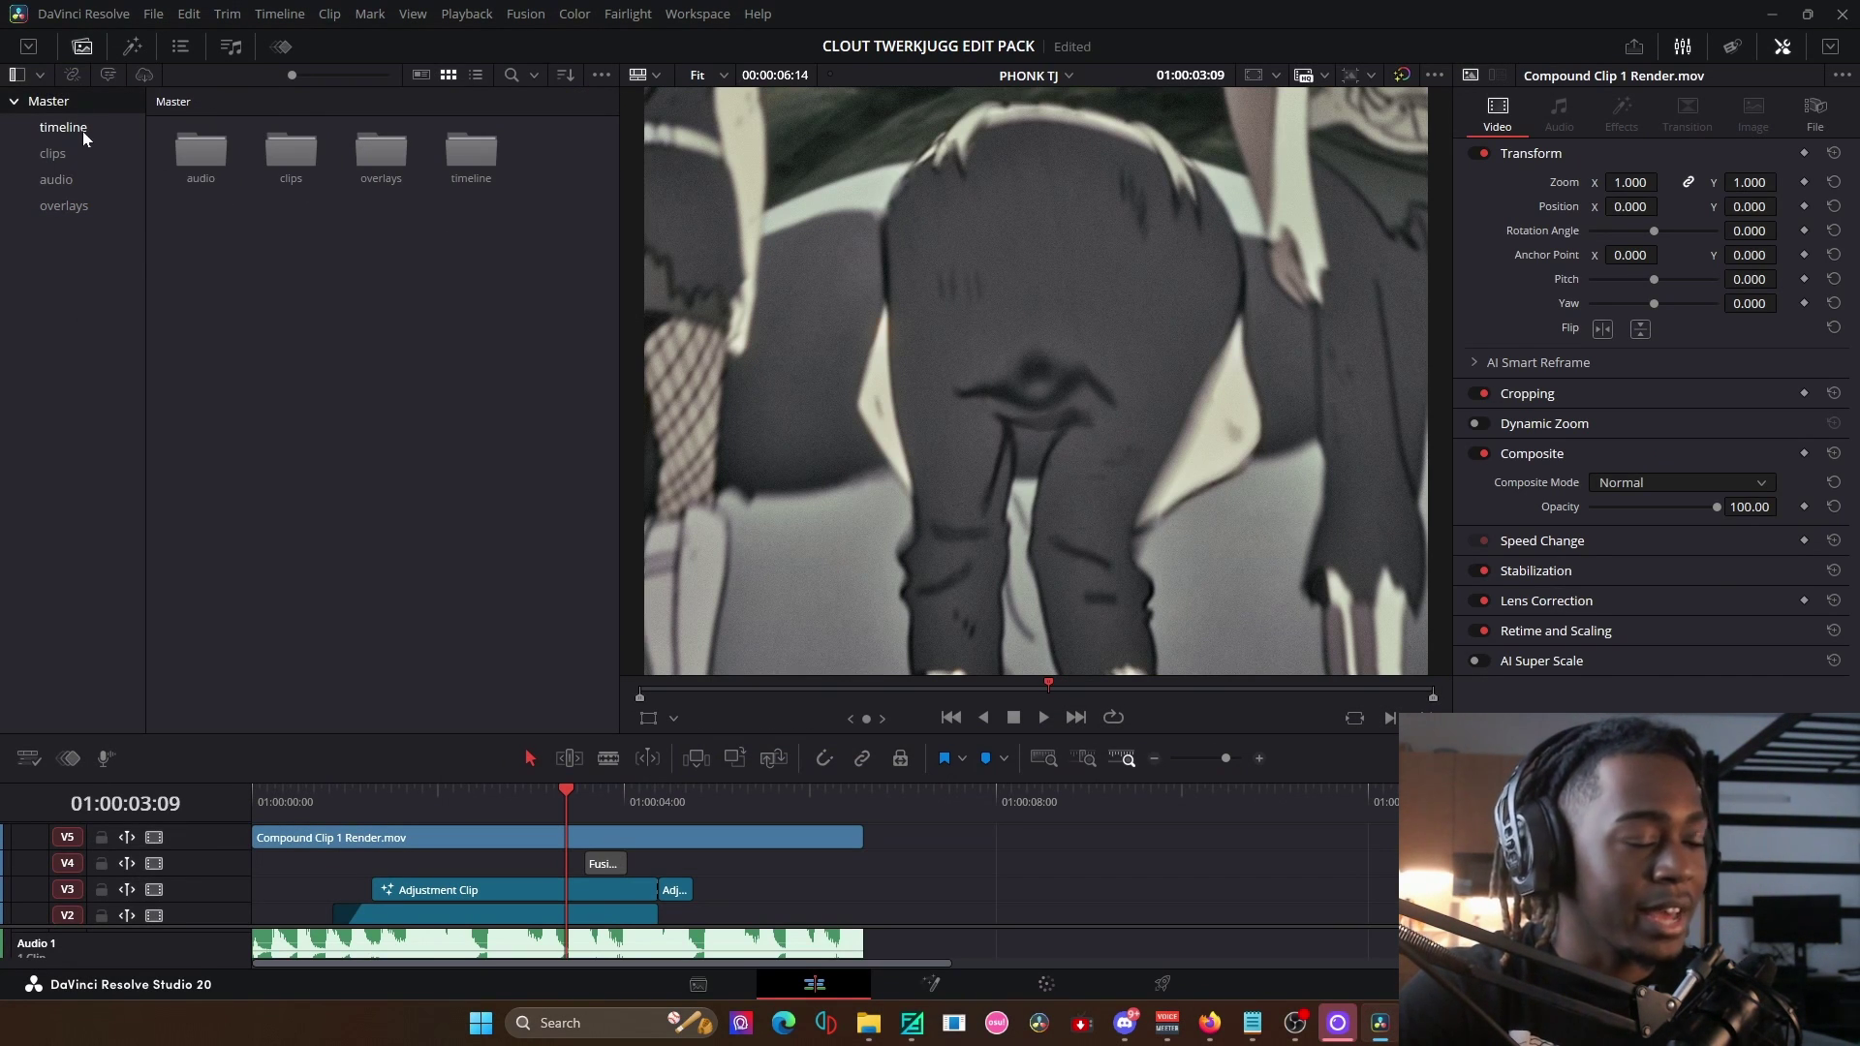
key(alt+Tab)
drag(1044, 751, 1305, 246)
scroll(1240, 553, down, 2)
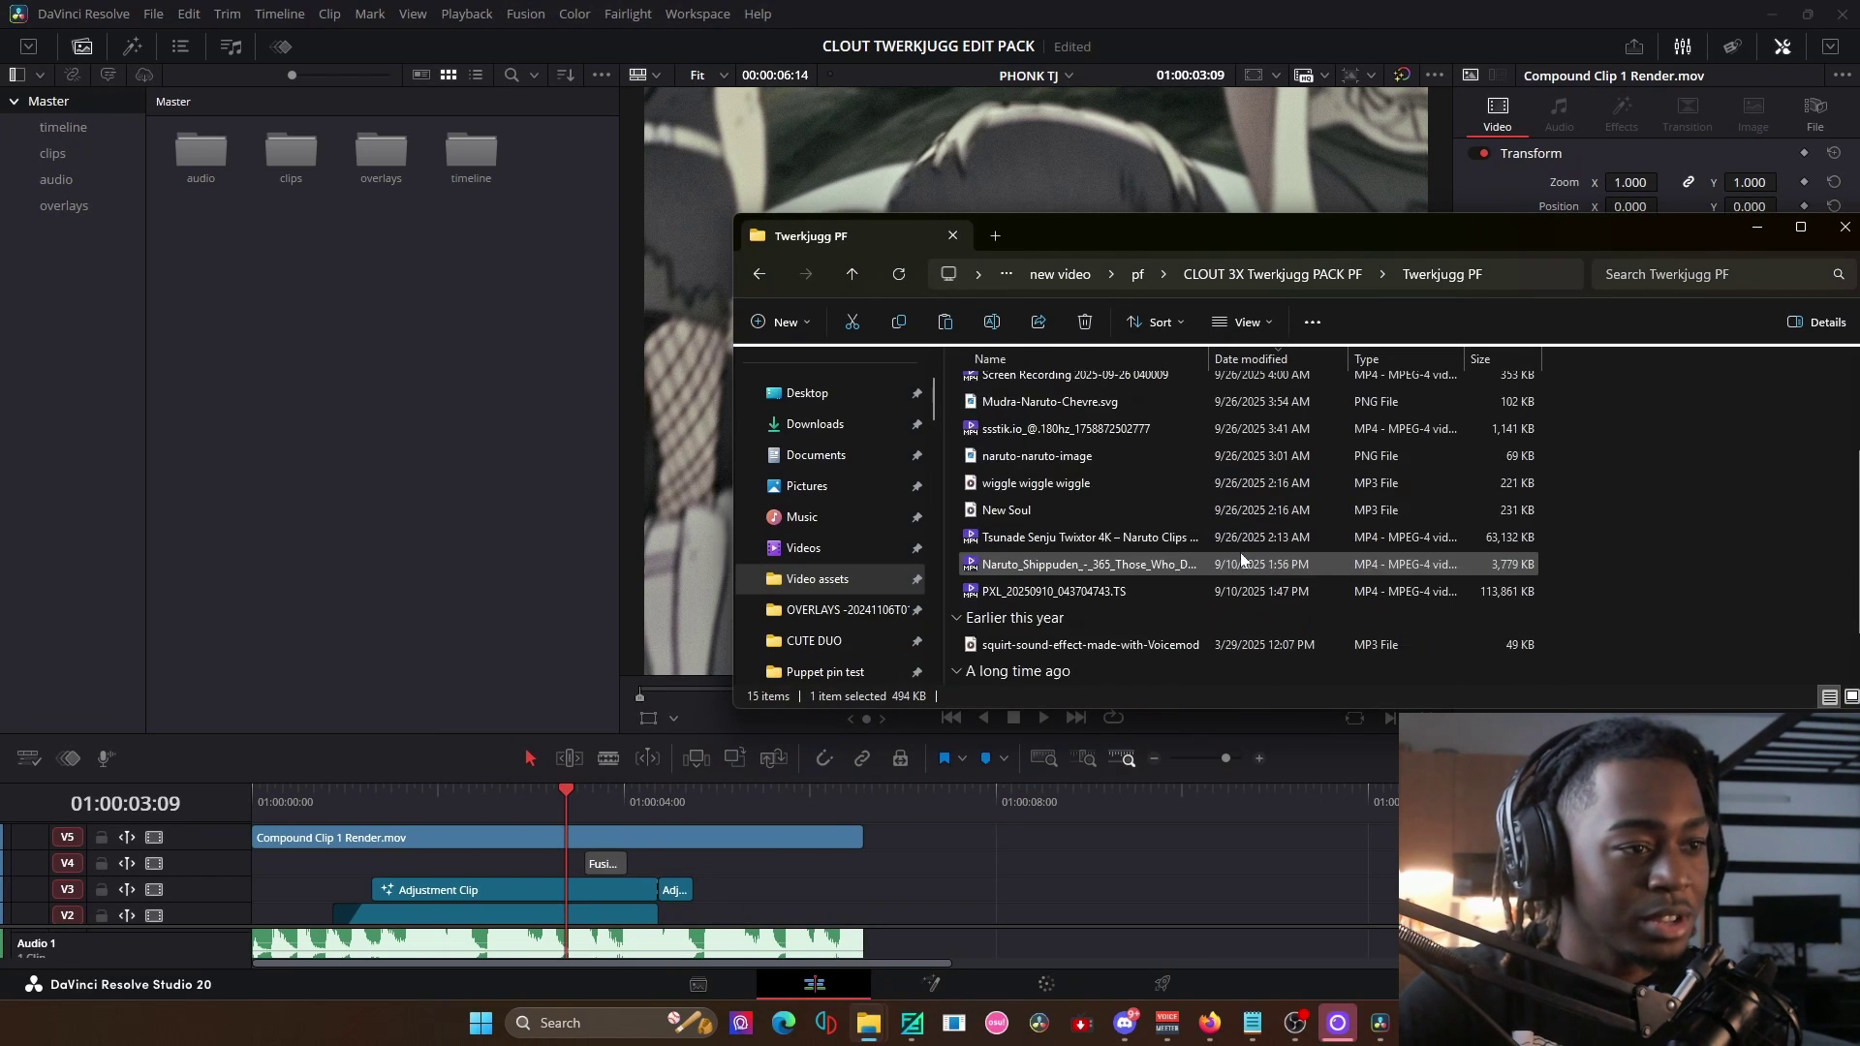
scroll(1454, 504, up, 5)
scroll(1450, 520, down, 6)
click(82, 47)
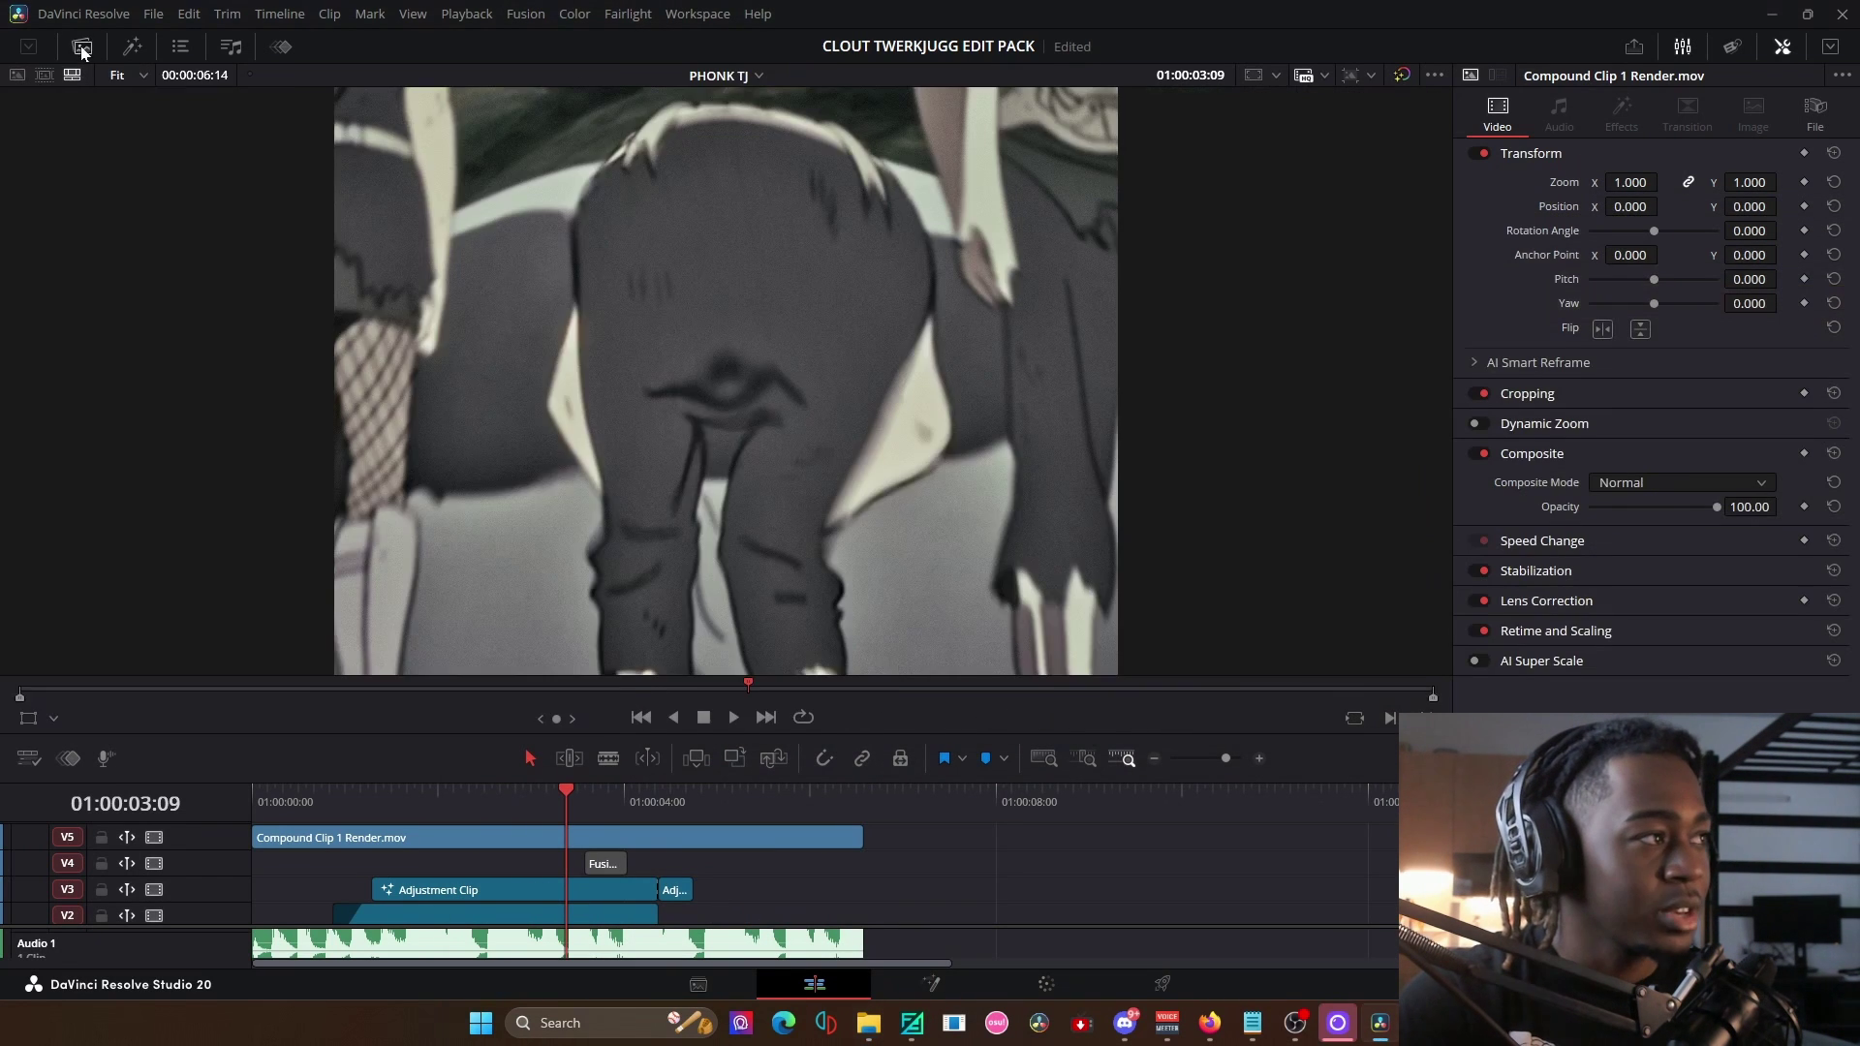
click(83, 48)
Relink the Master bin's clips to the Twerkjugg PF folder.
right_click(233, 319)
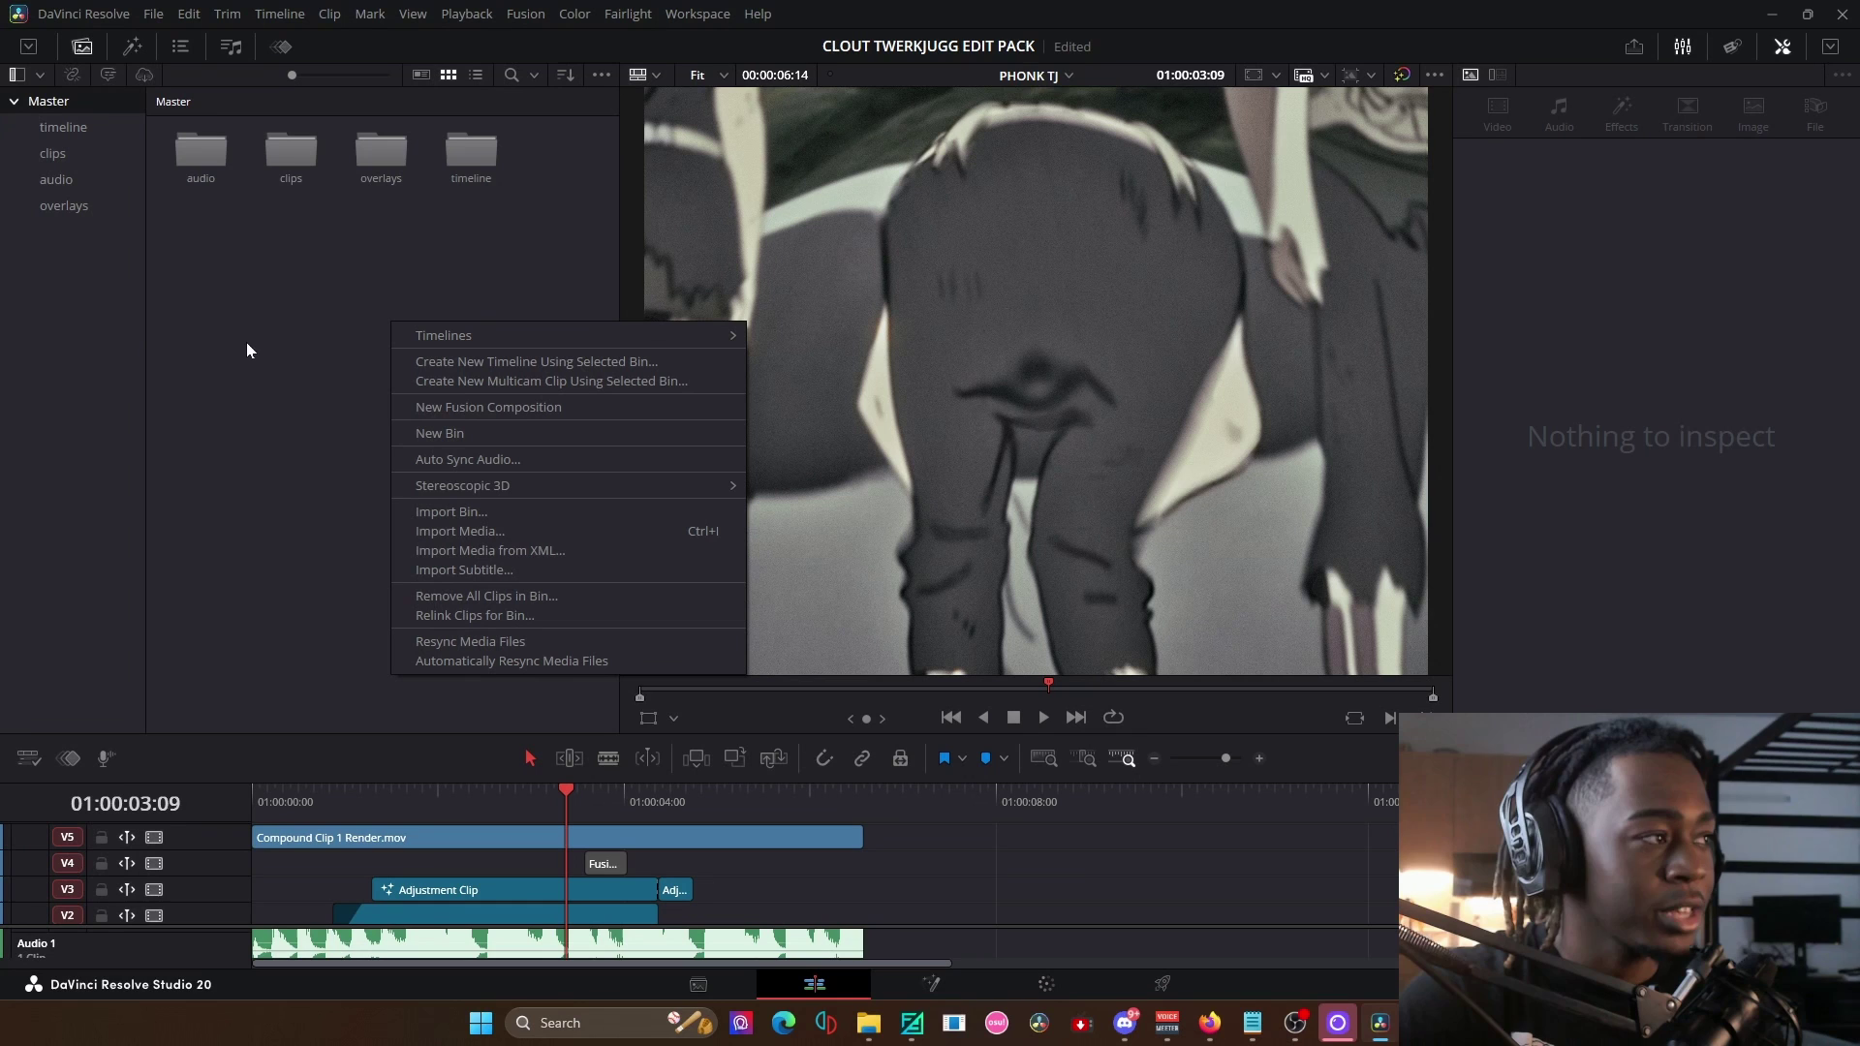
click(509, 617)
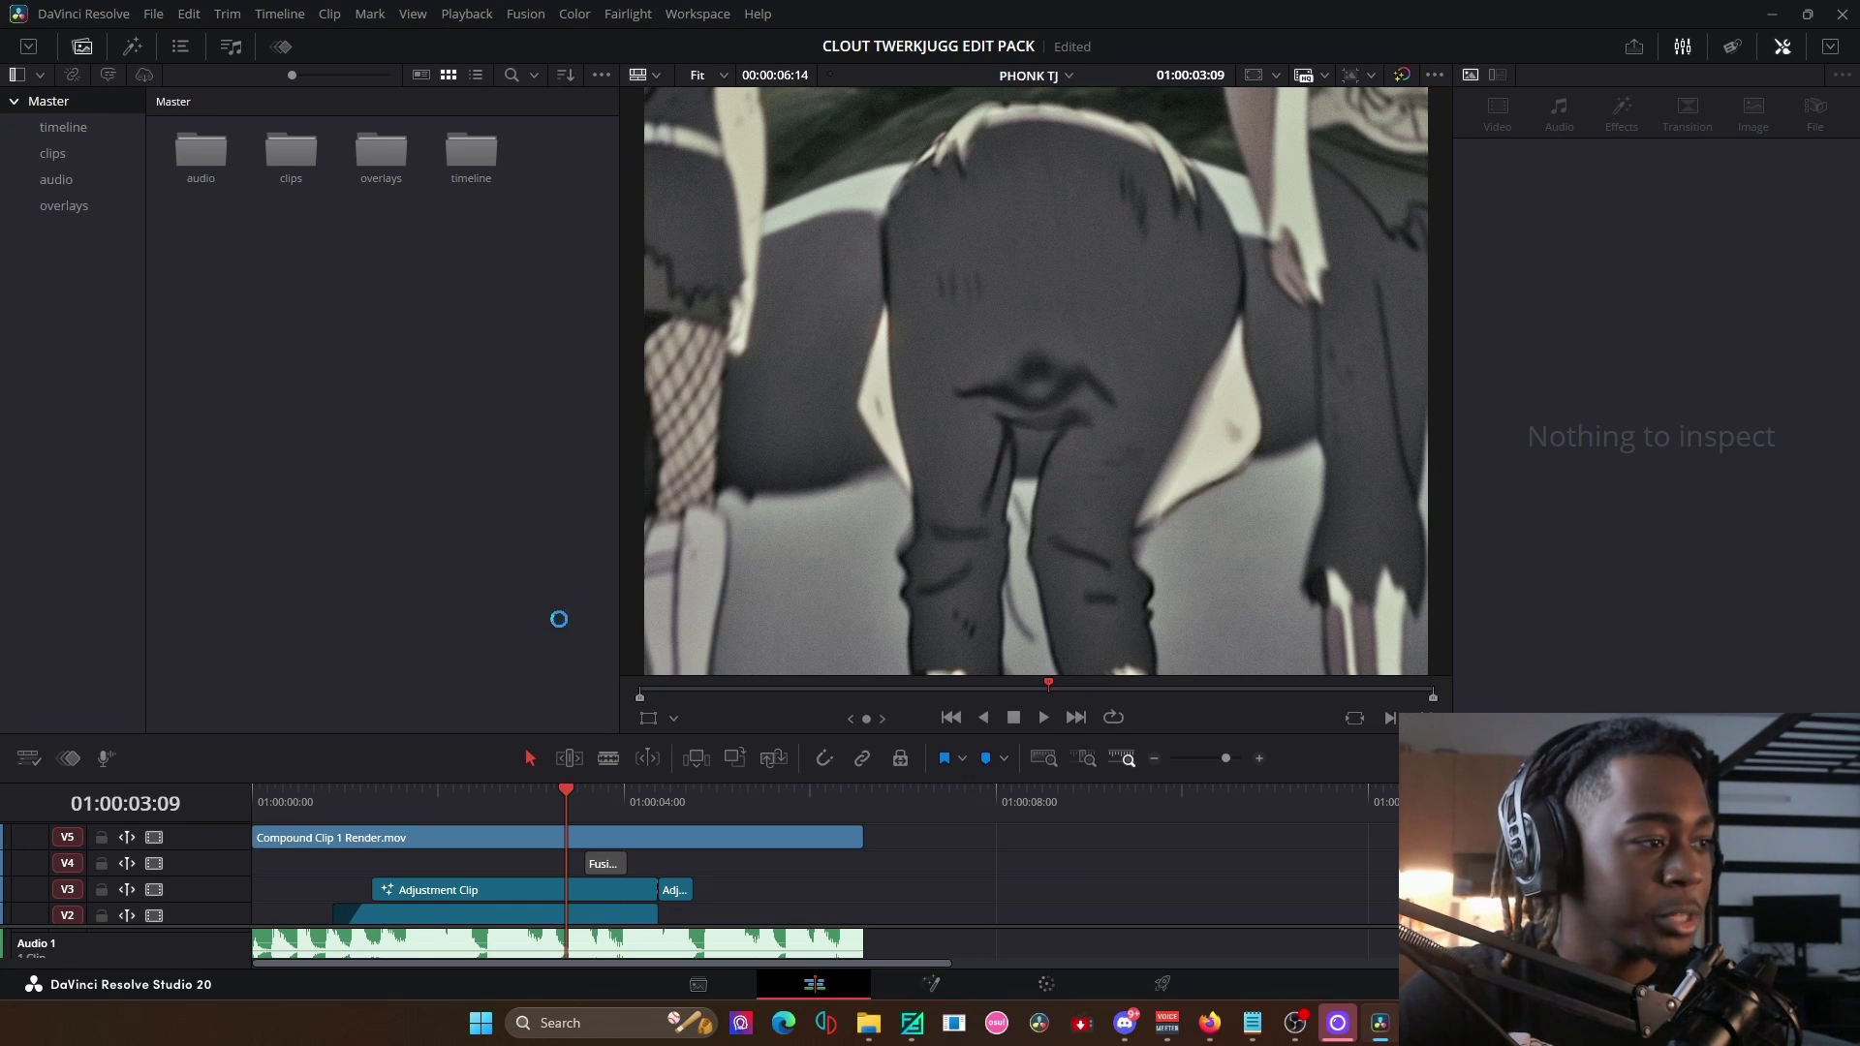
click(373, 56)
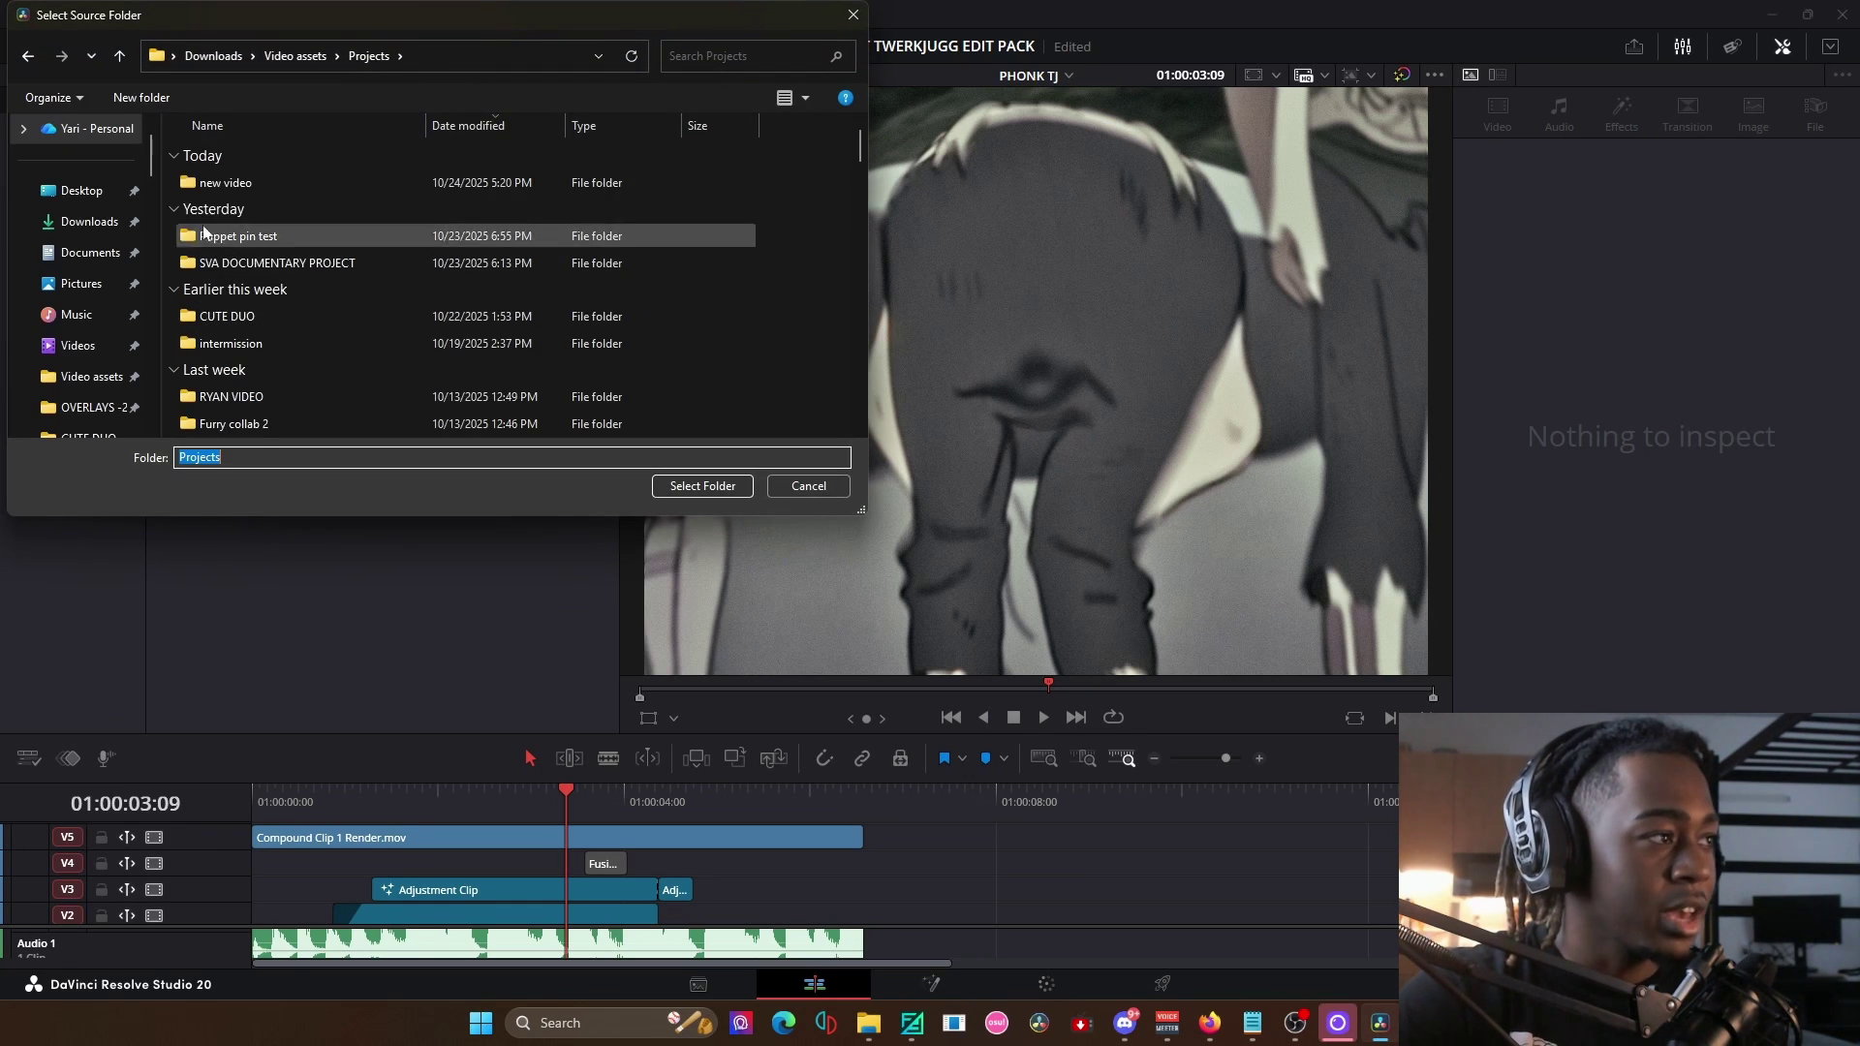
double_click(204, 182)
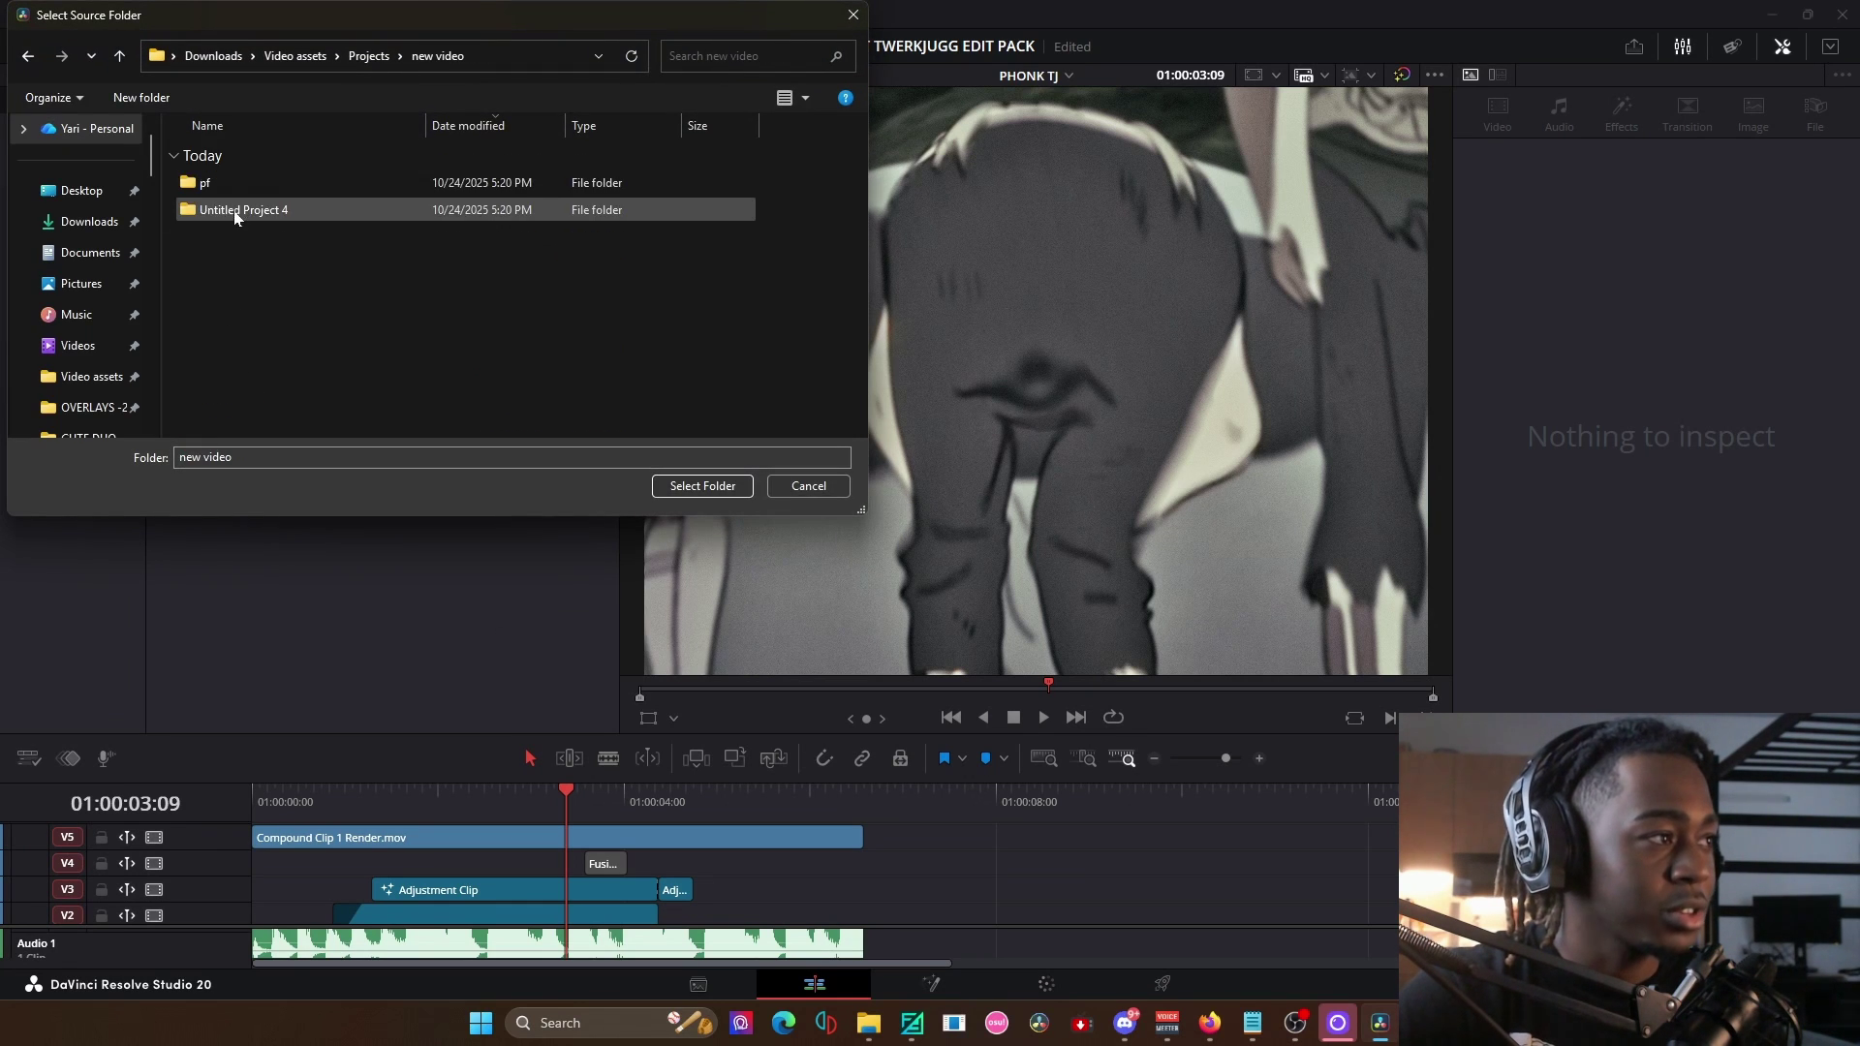
double_click(232, 186)
double_click(232, 187)
double_click(233, 188)
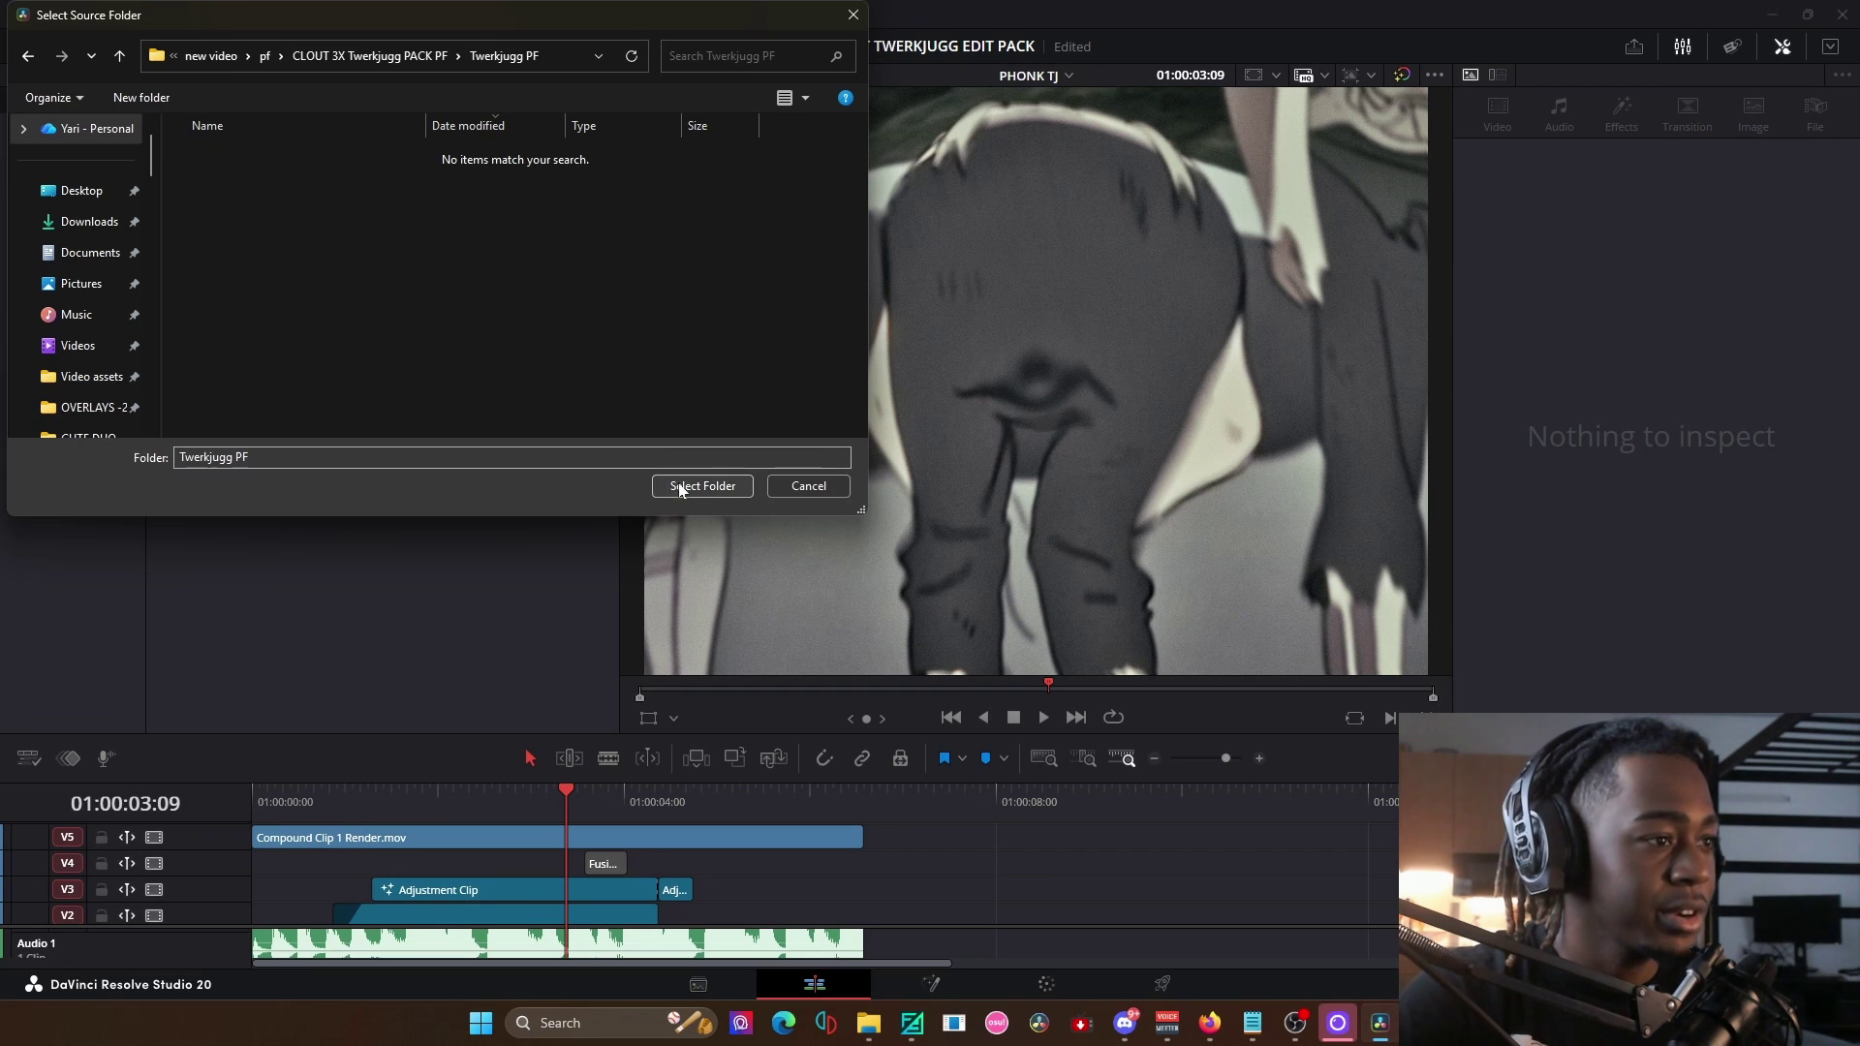
click(680, 488)
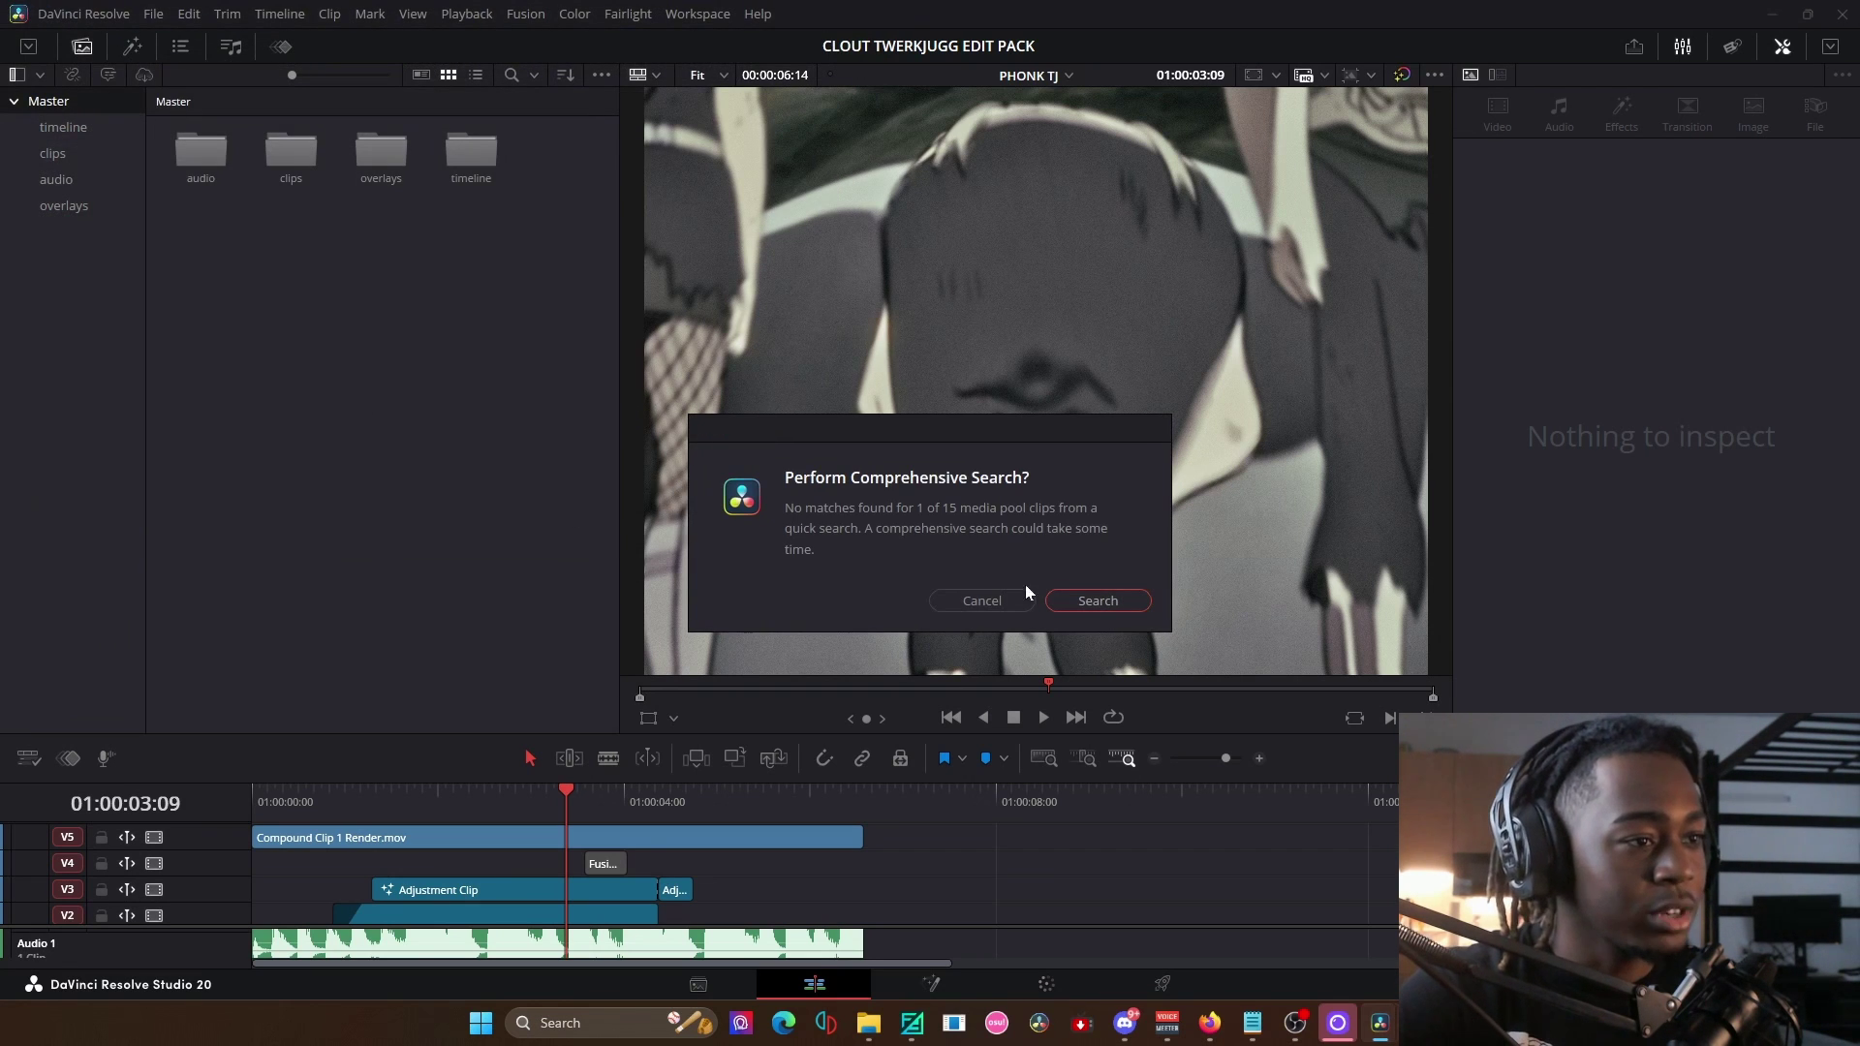
Run a comprehensive search for the missing clip, dismiss the report, and open the audio bin.
click(1093, 602)
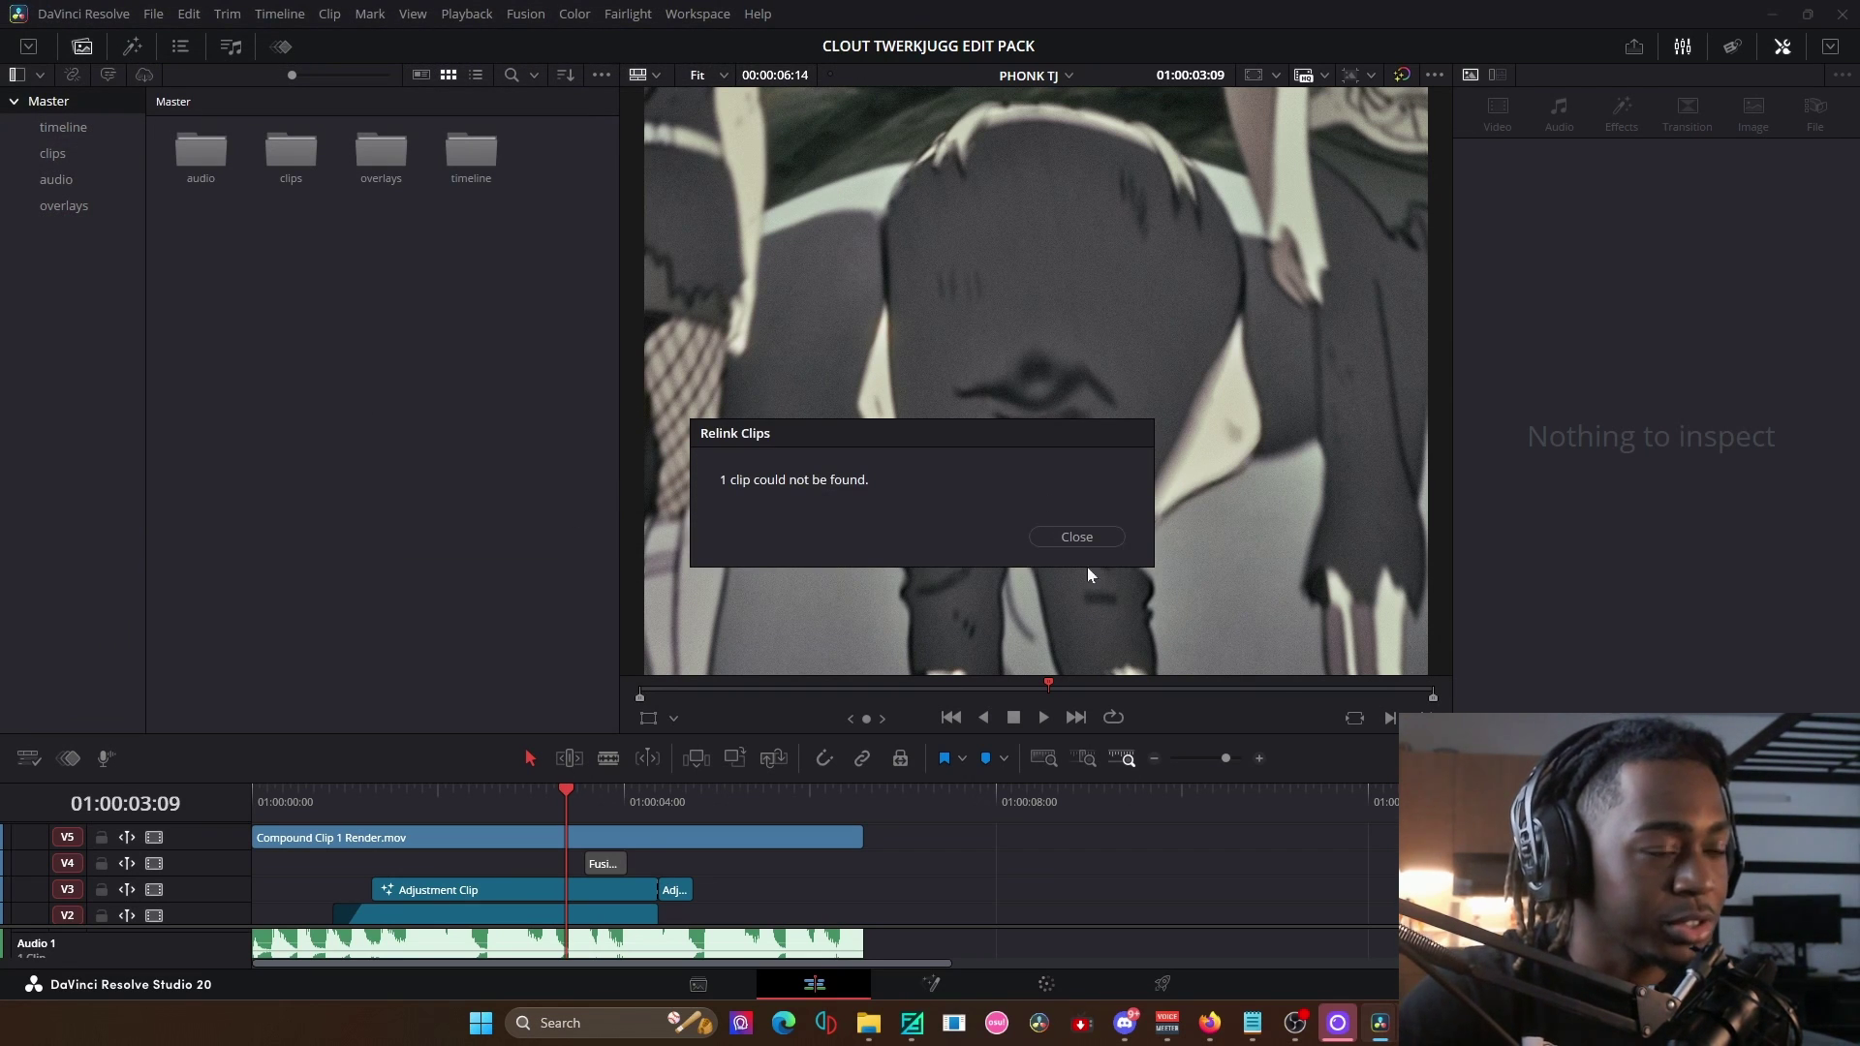
click(1076, 536)
click(95, 172)
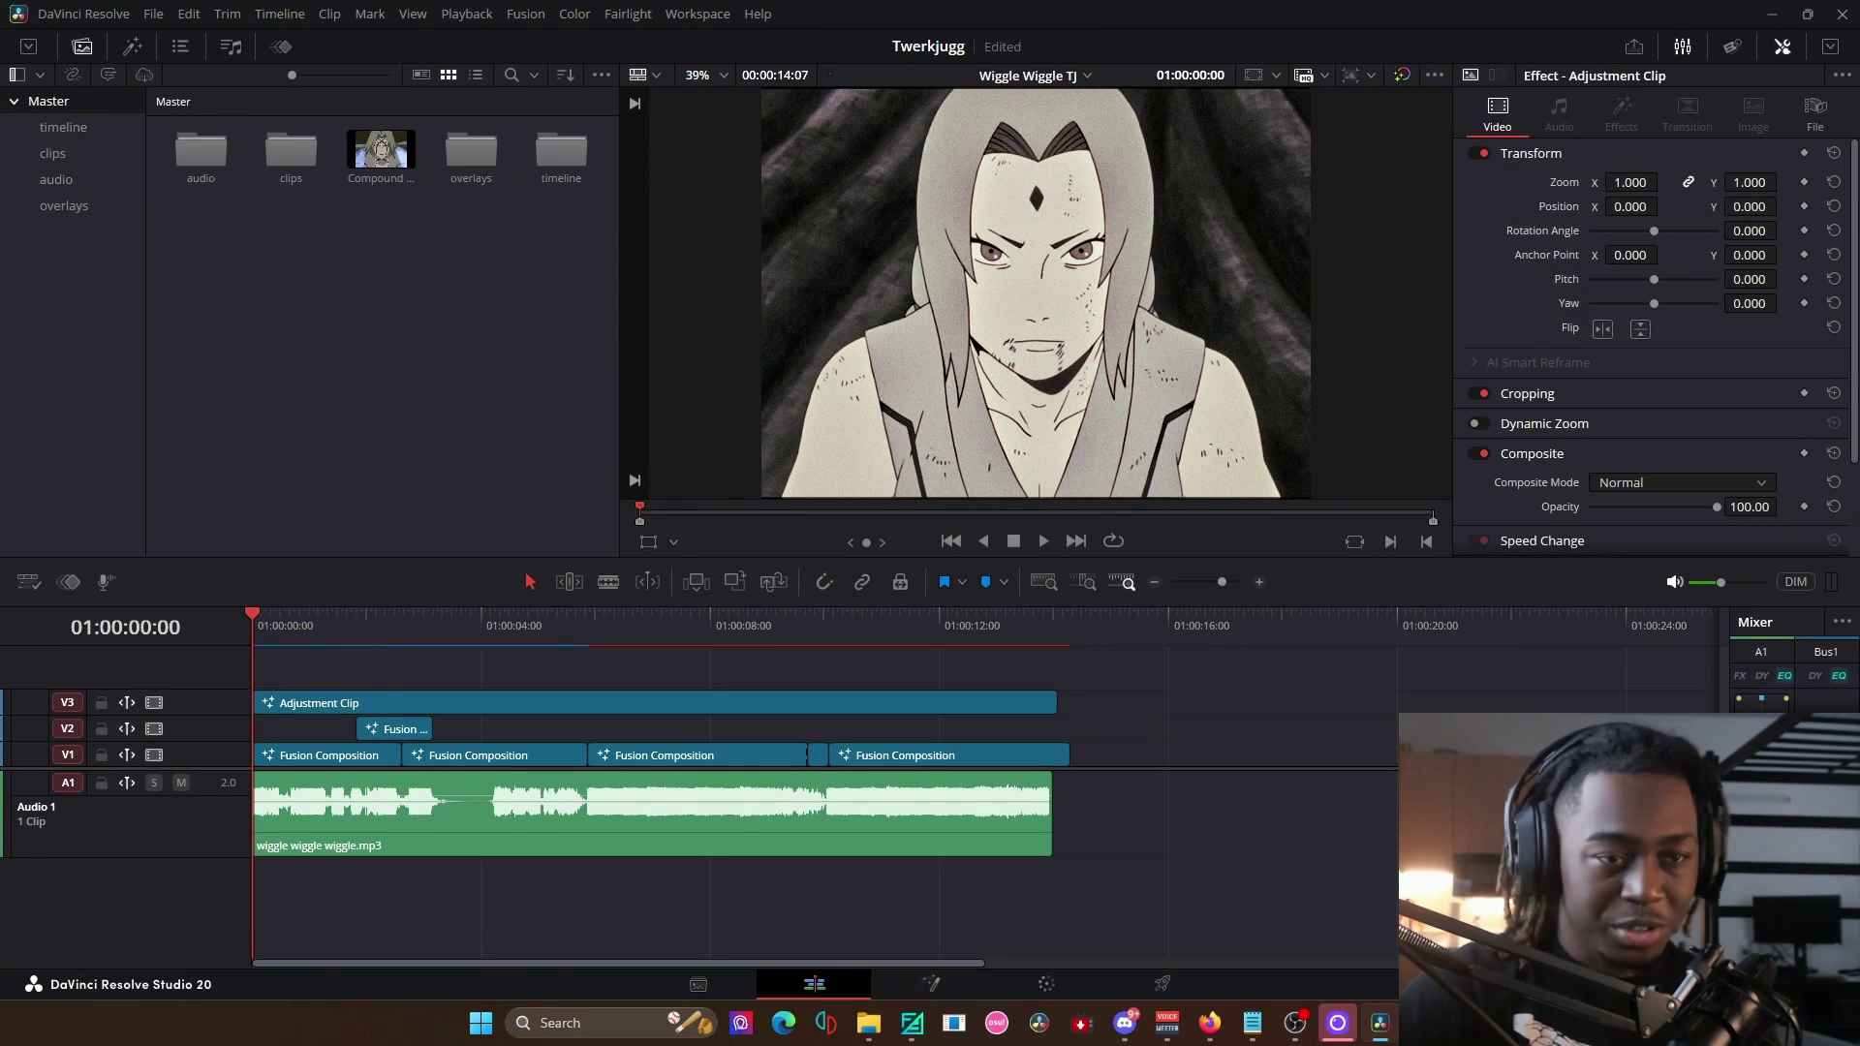
drag(1122, 753, 288, 771)
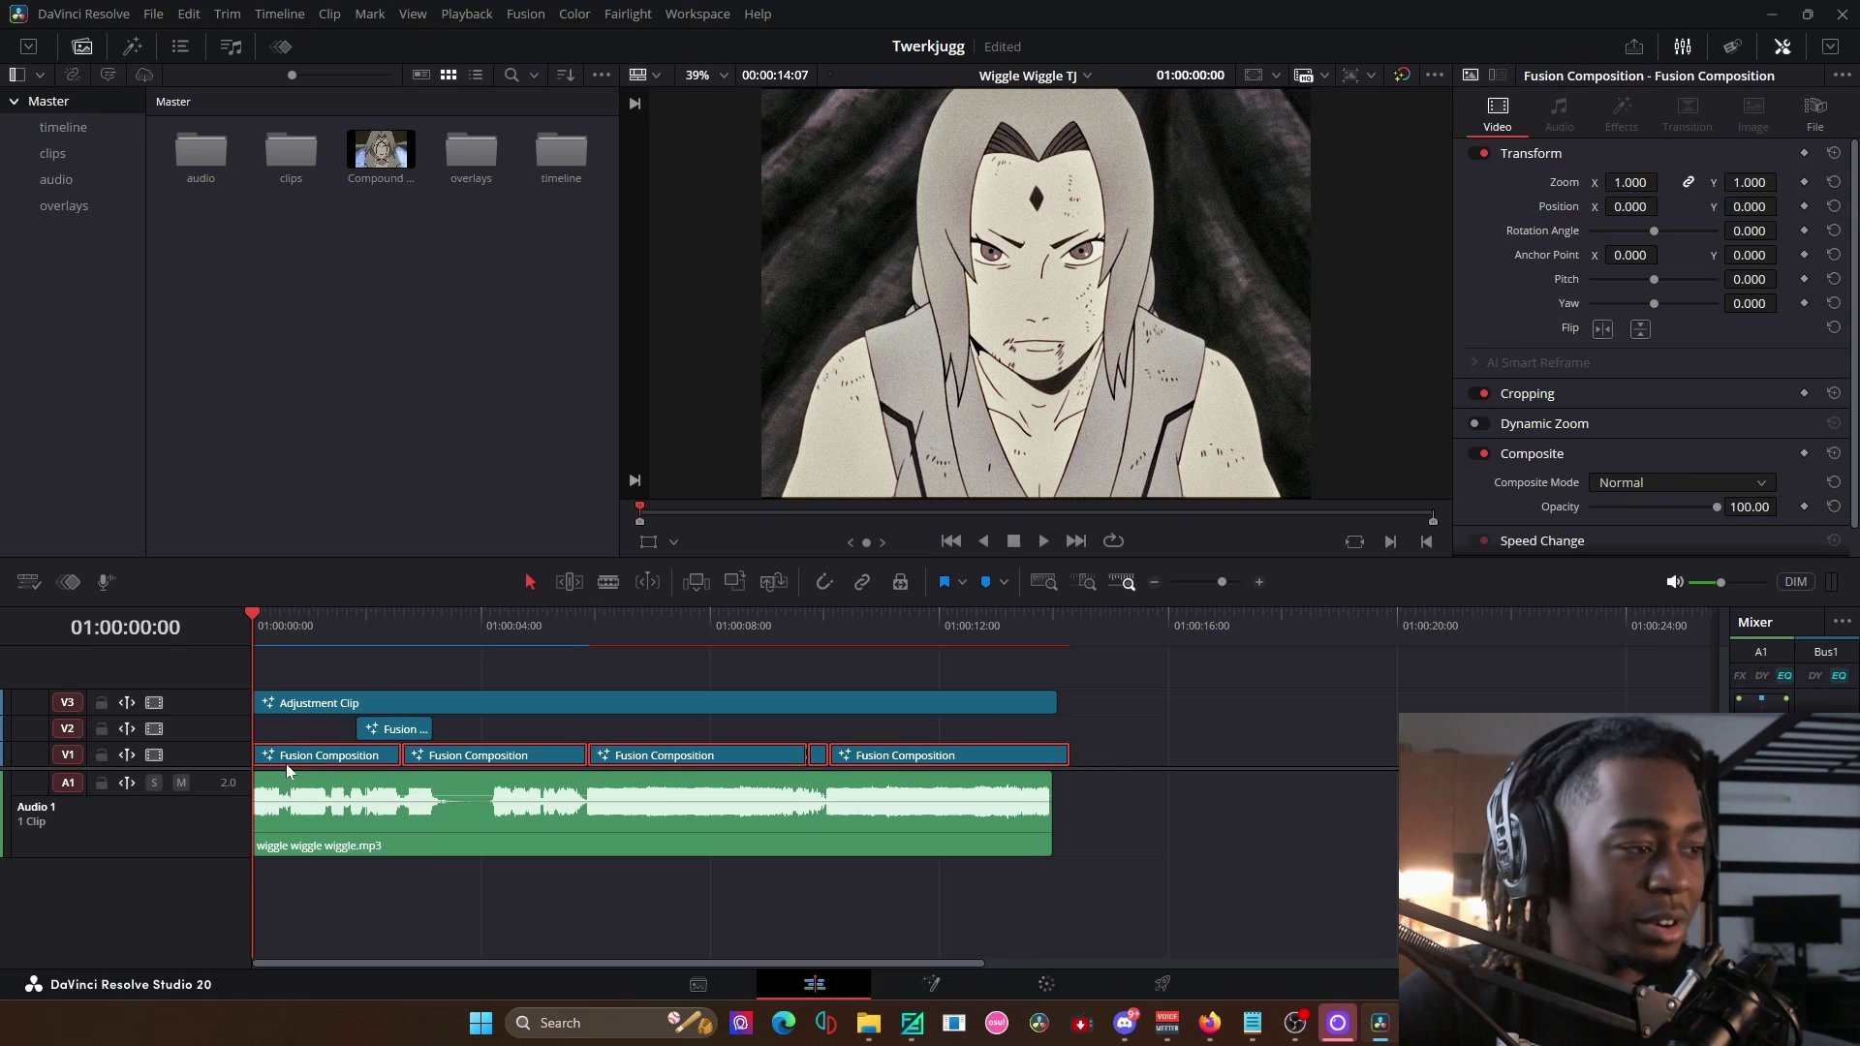
click(445, 736)
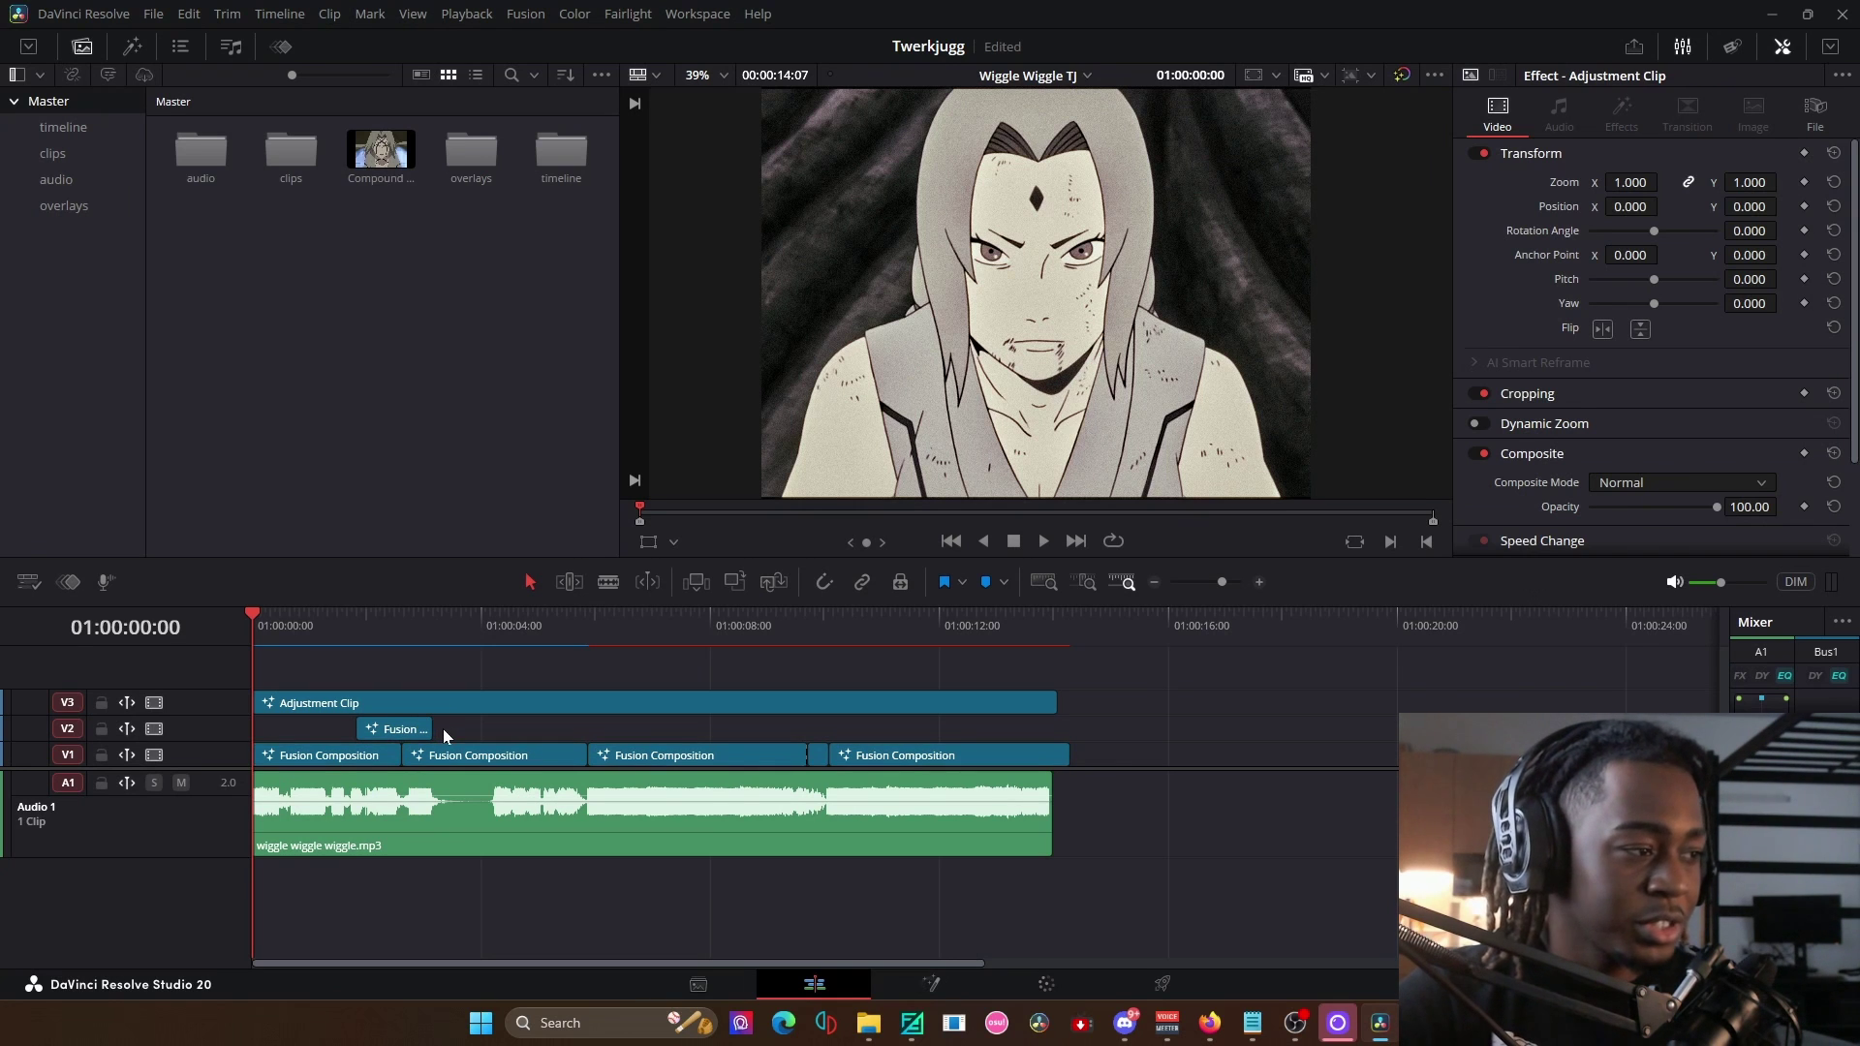
drag(538, 722, 186, 721)
click(365, 698)
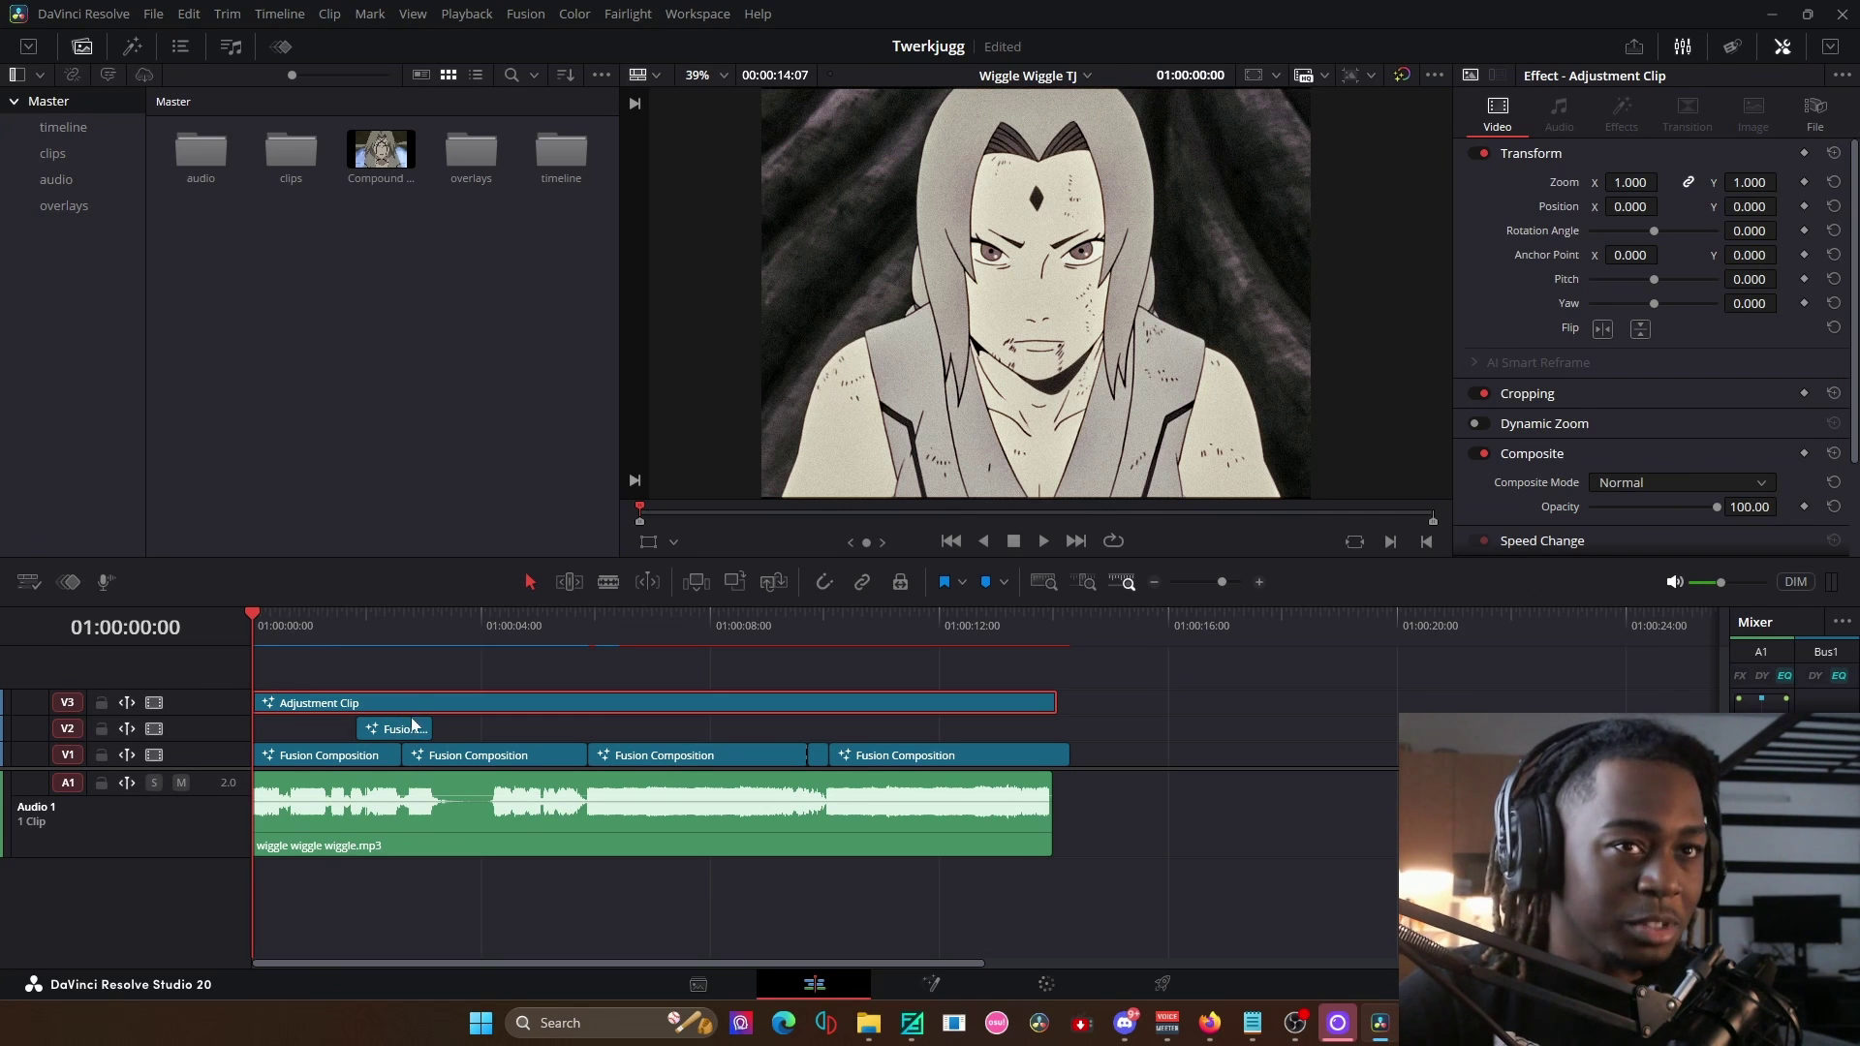
Preview the adjustment clip's Fusion composition and return to the Edit page.
key(shift+5)
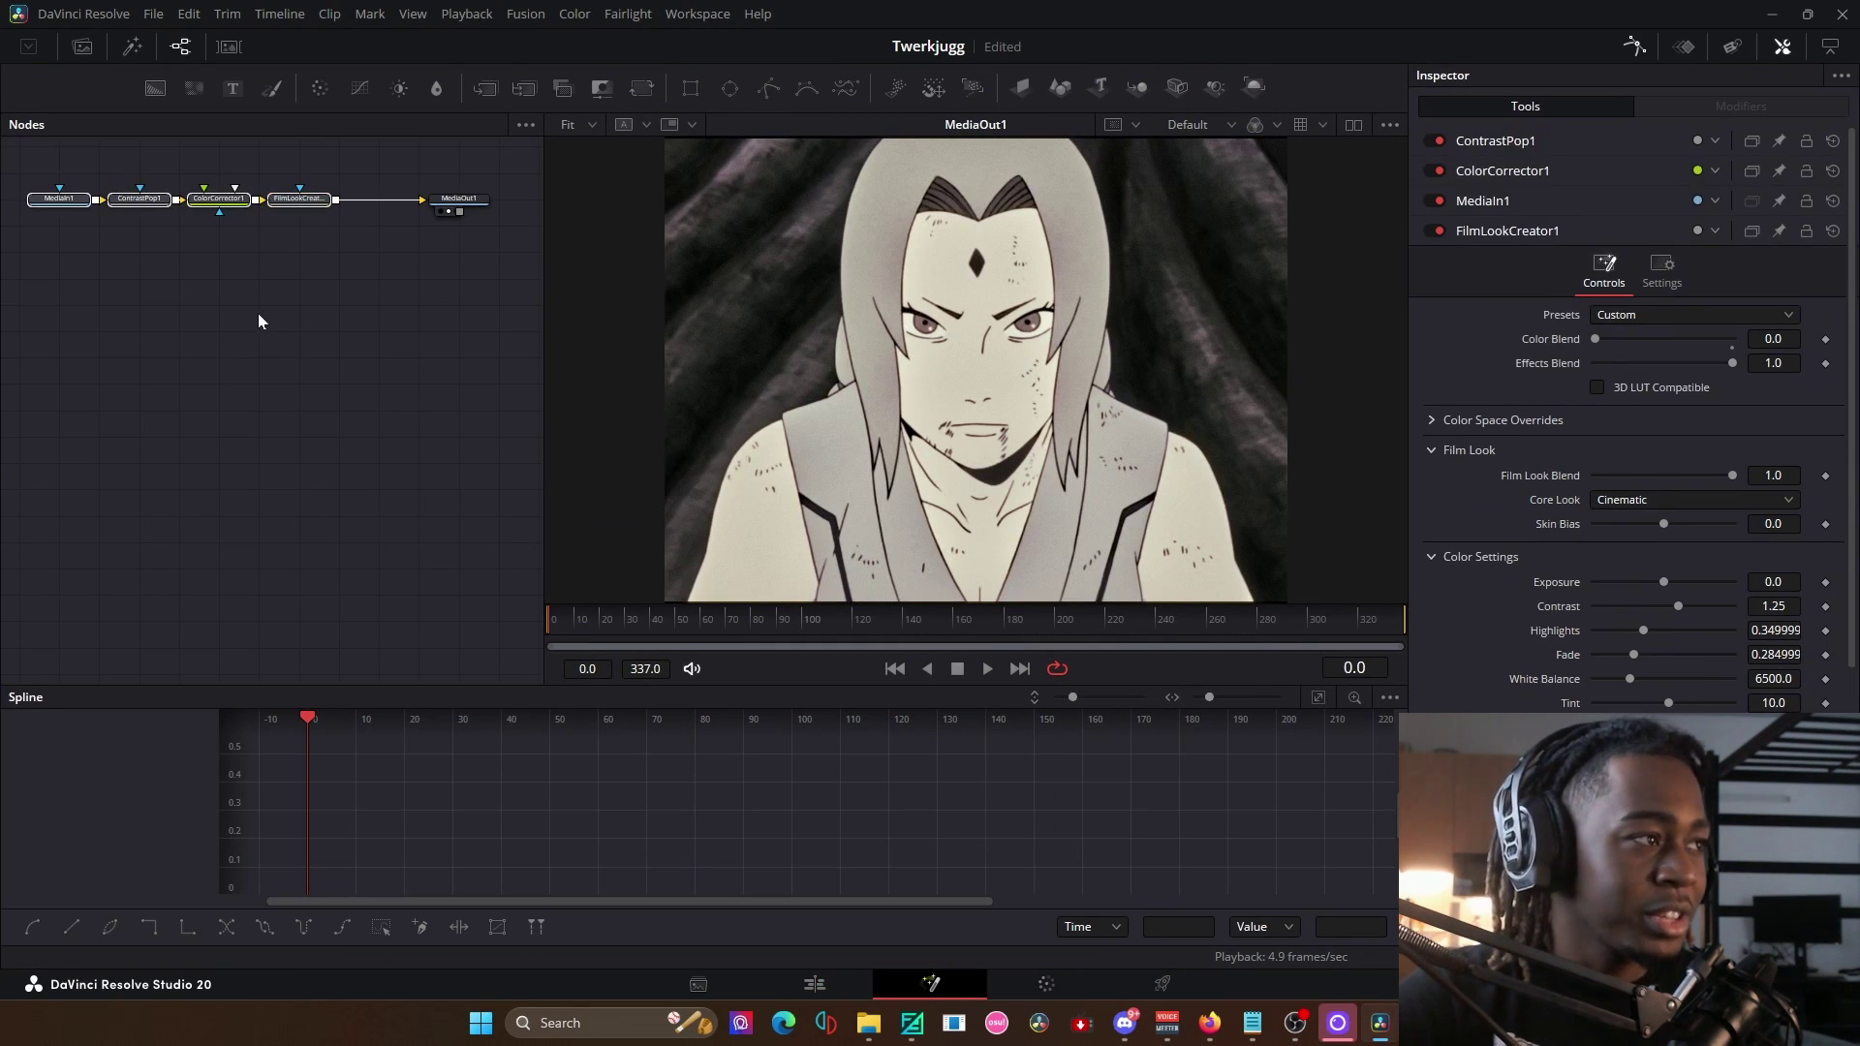
click(258, 320)
key(shift+4)
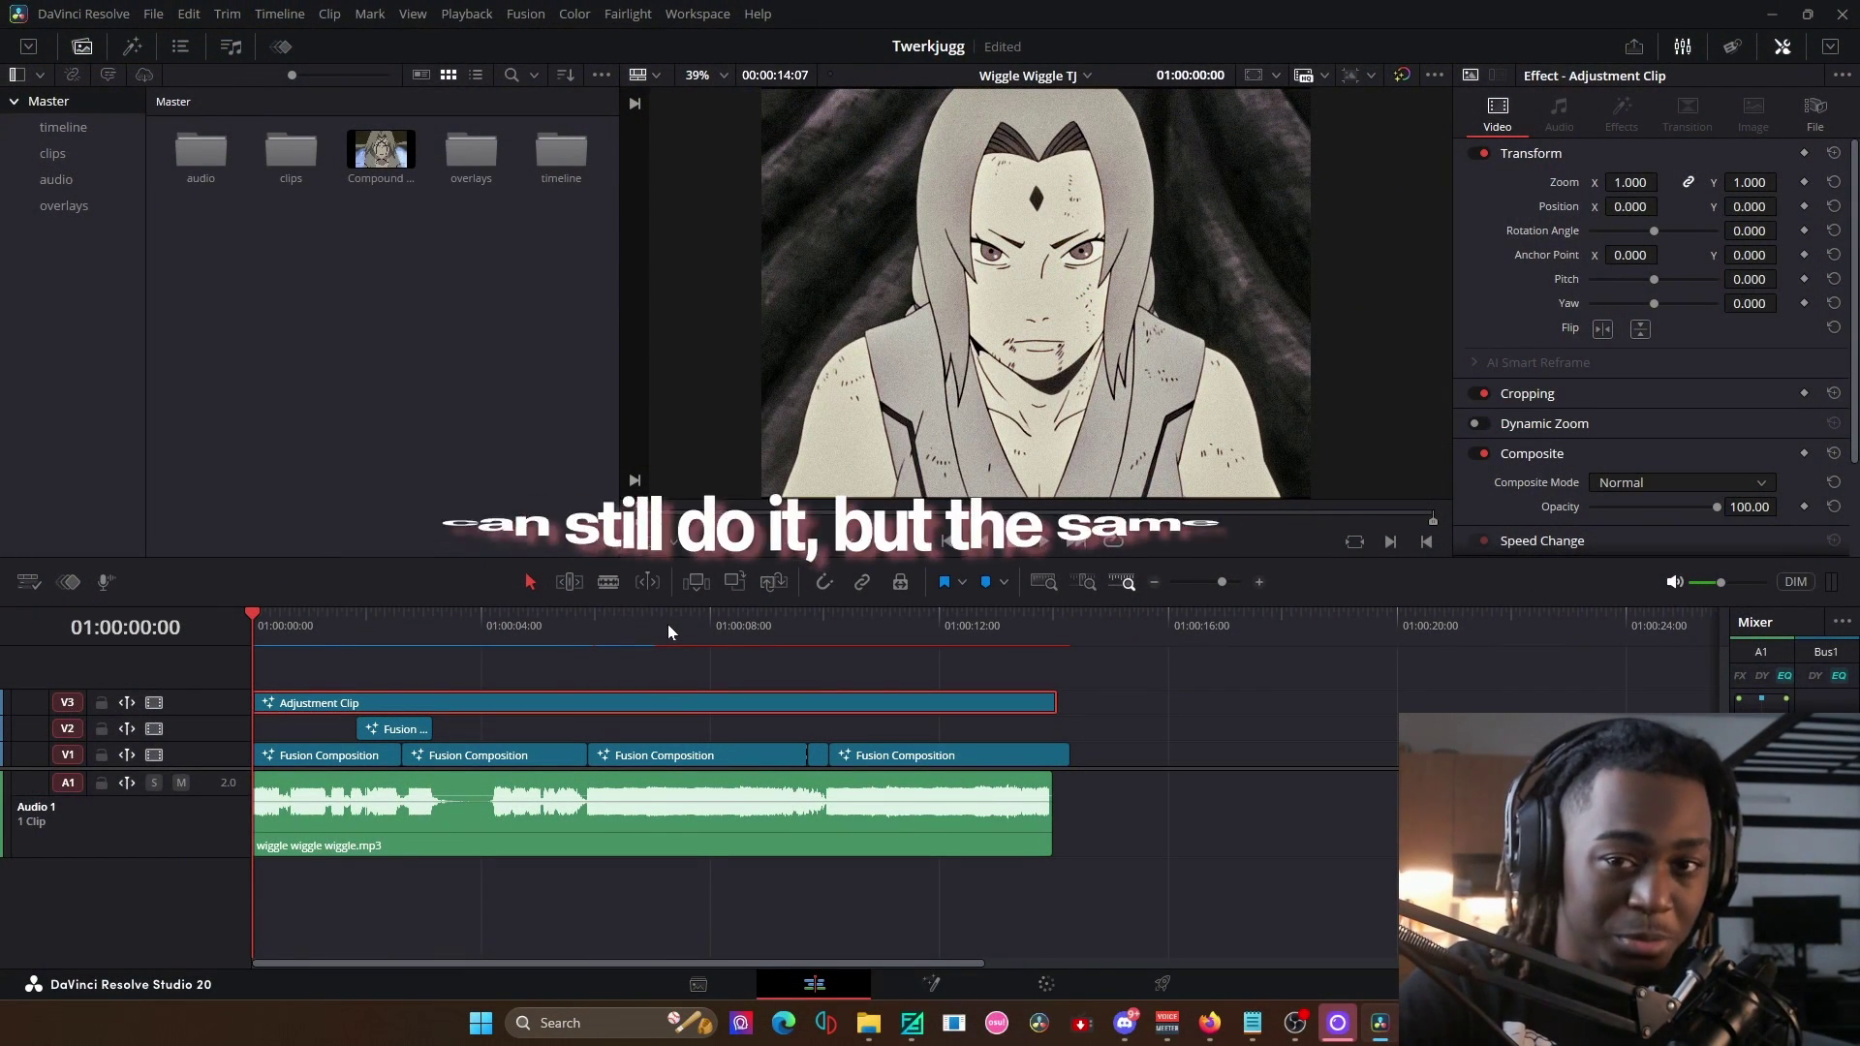
In the first V1 Fusion Composition clip, move Background1 higher above Merge1.
click(351, 763)
key(shift+5)
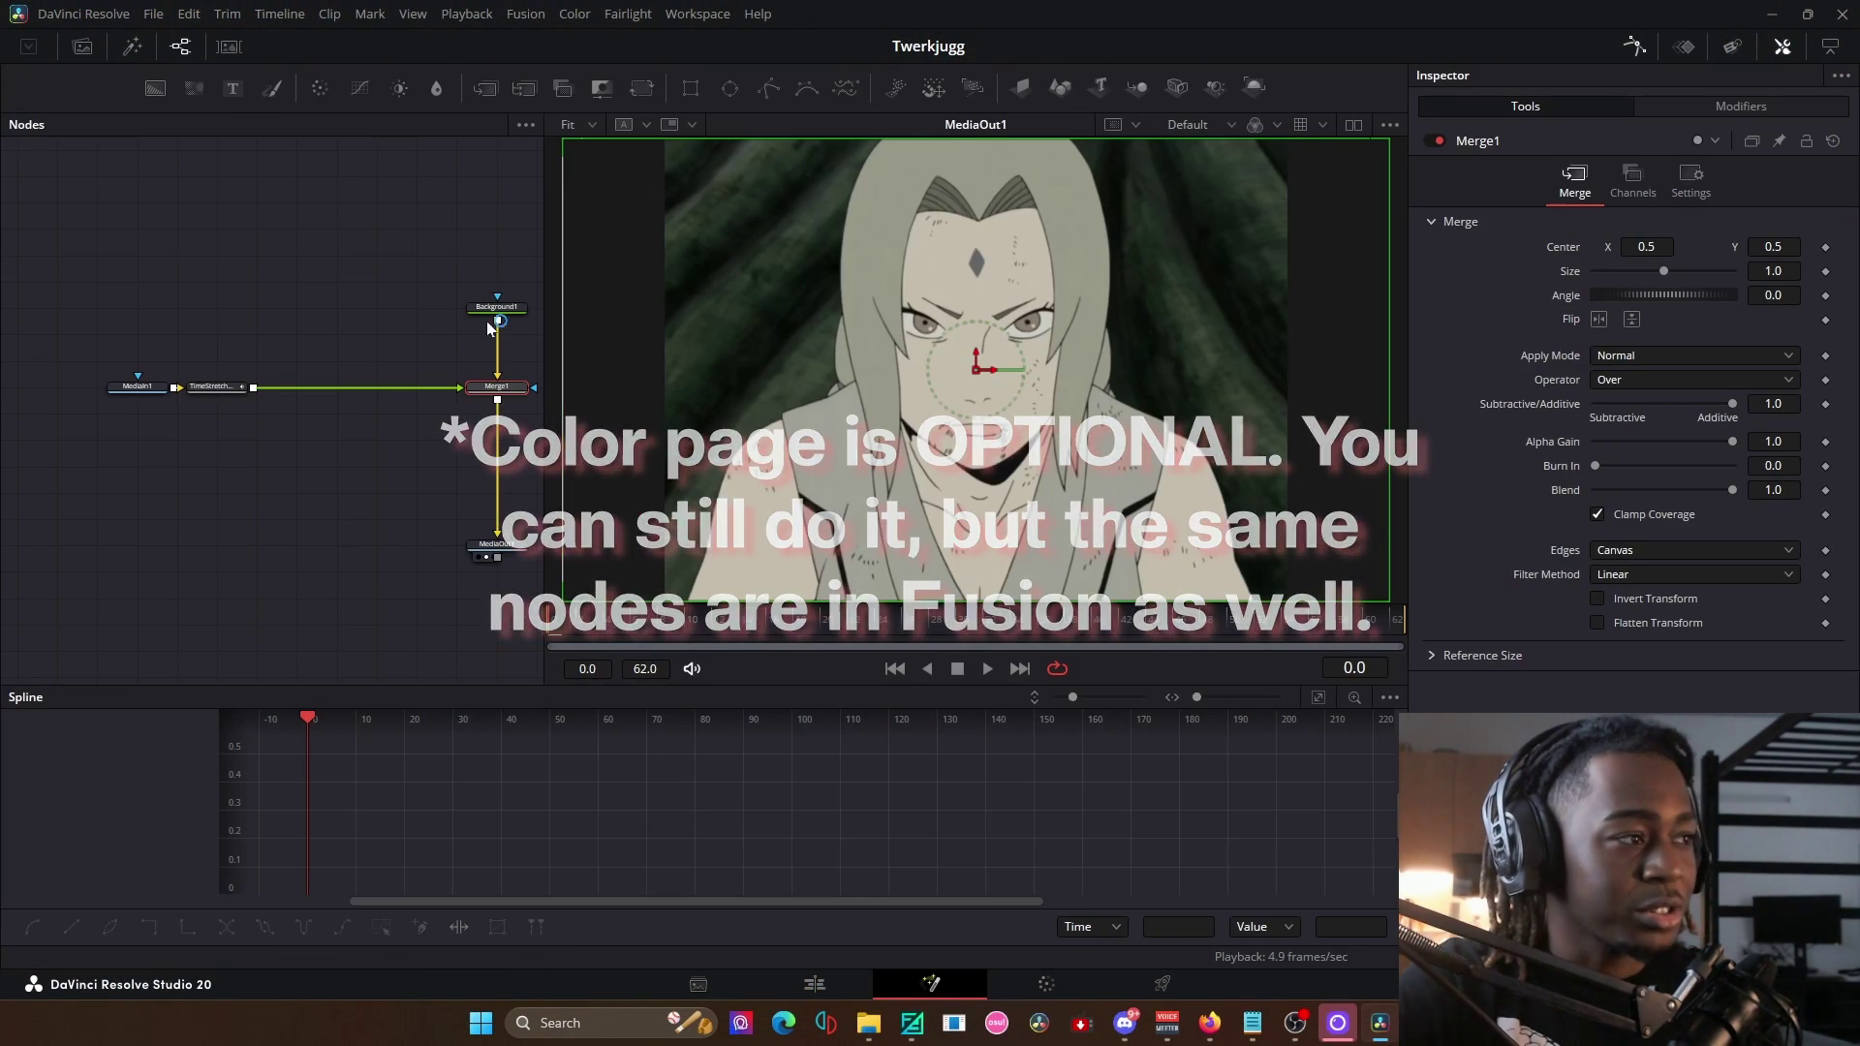
click(516, 312)
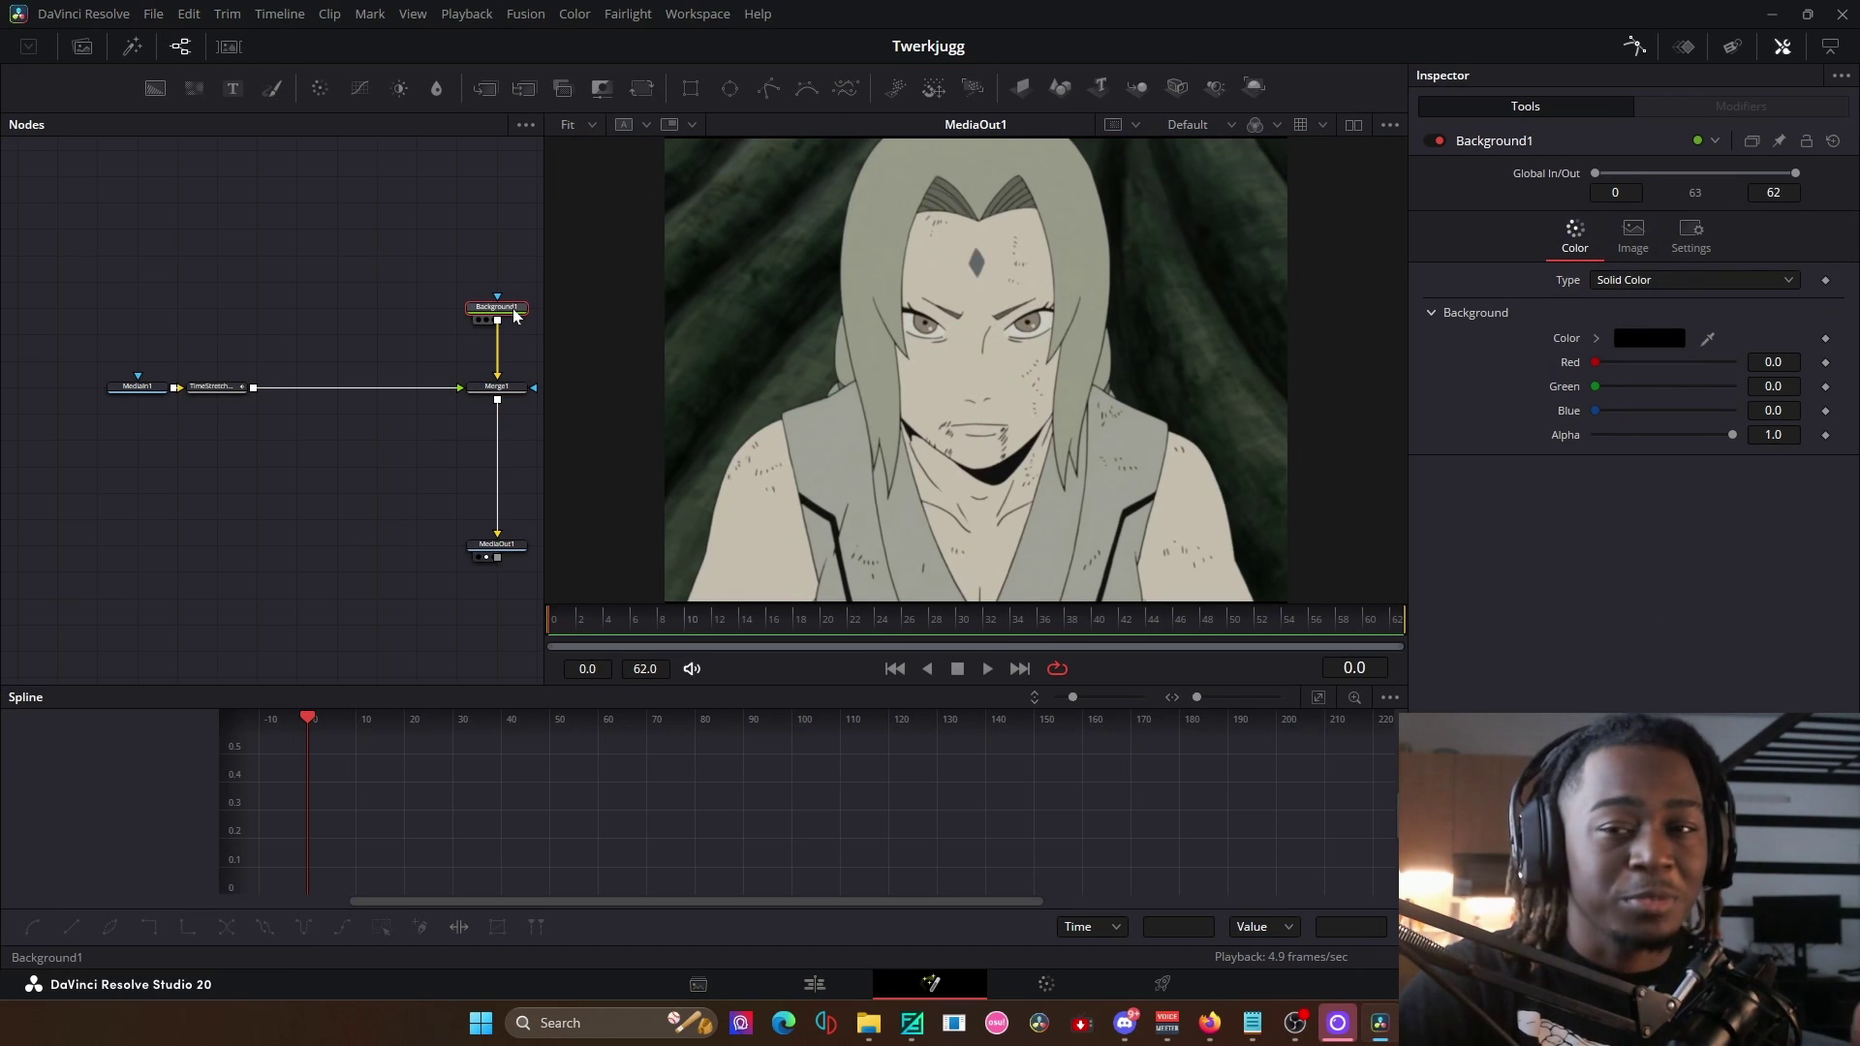
drag(516, 314, 516, 261)
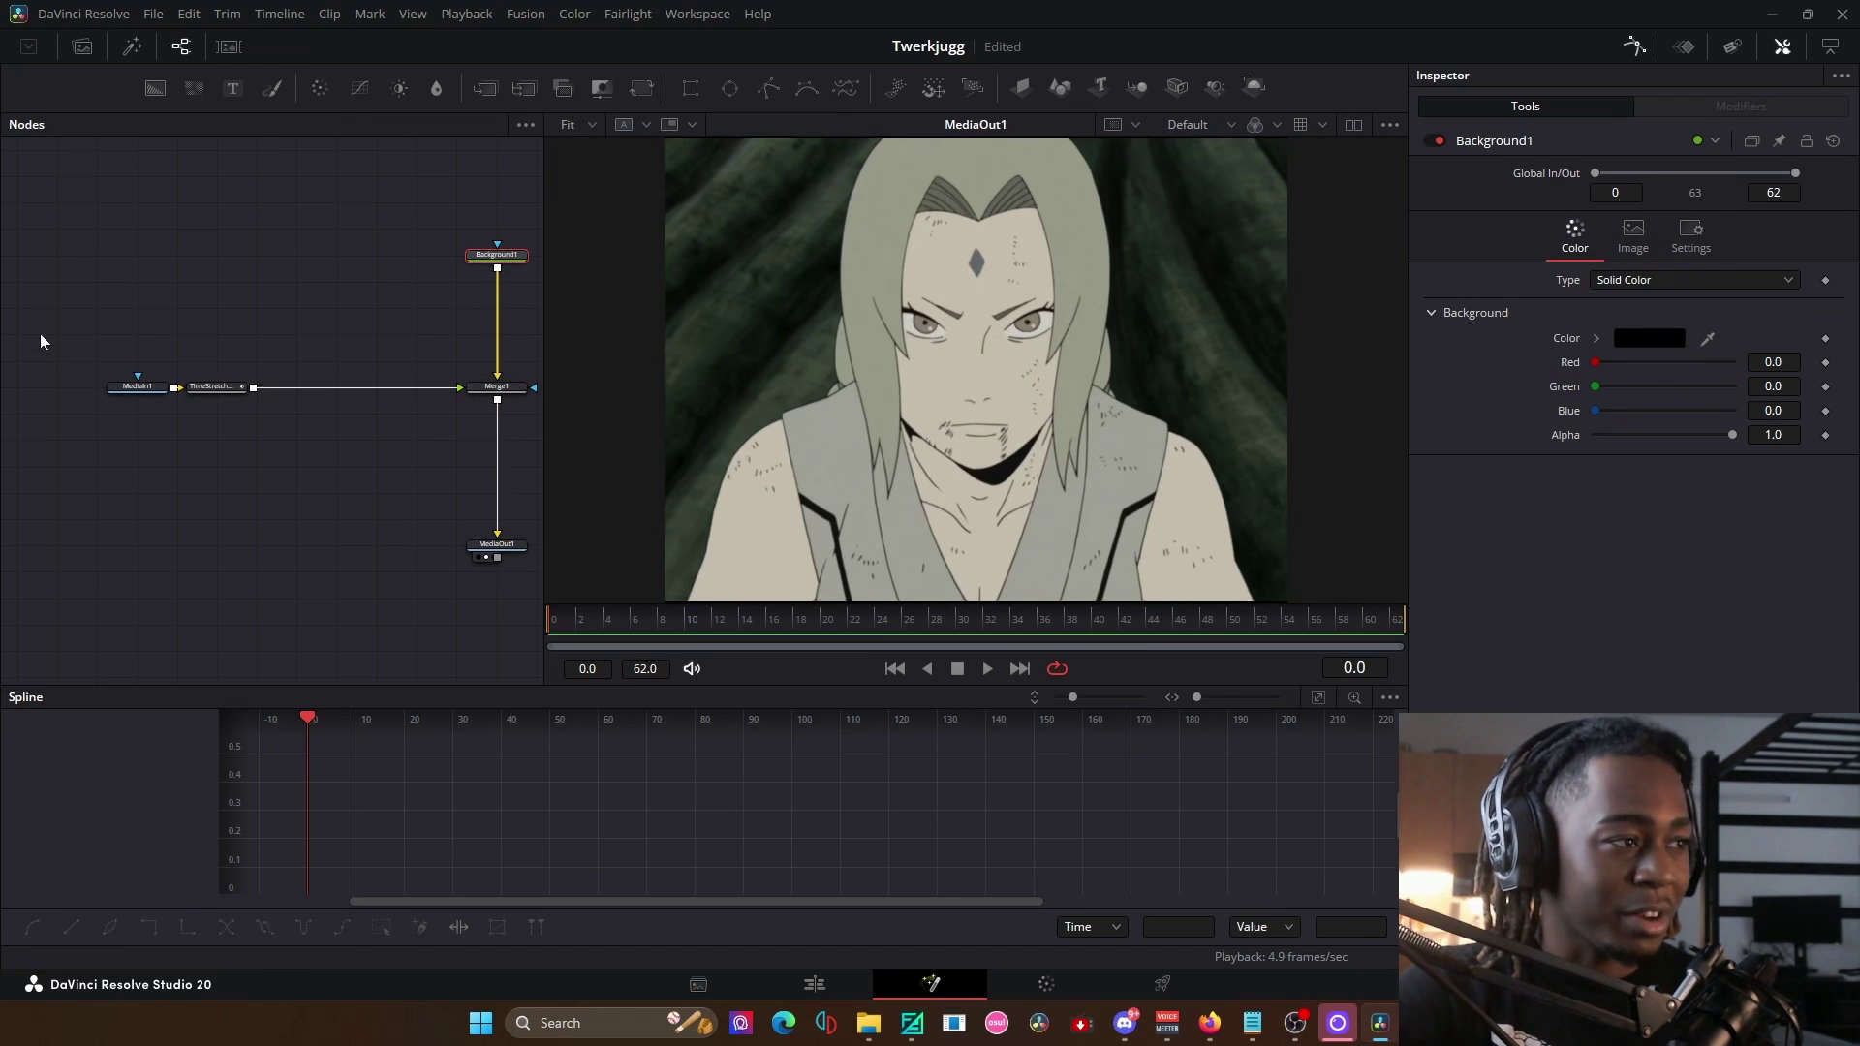
drag(21, 314, 514, 475)
key(shift+4)
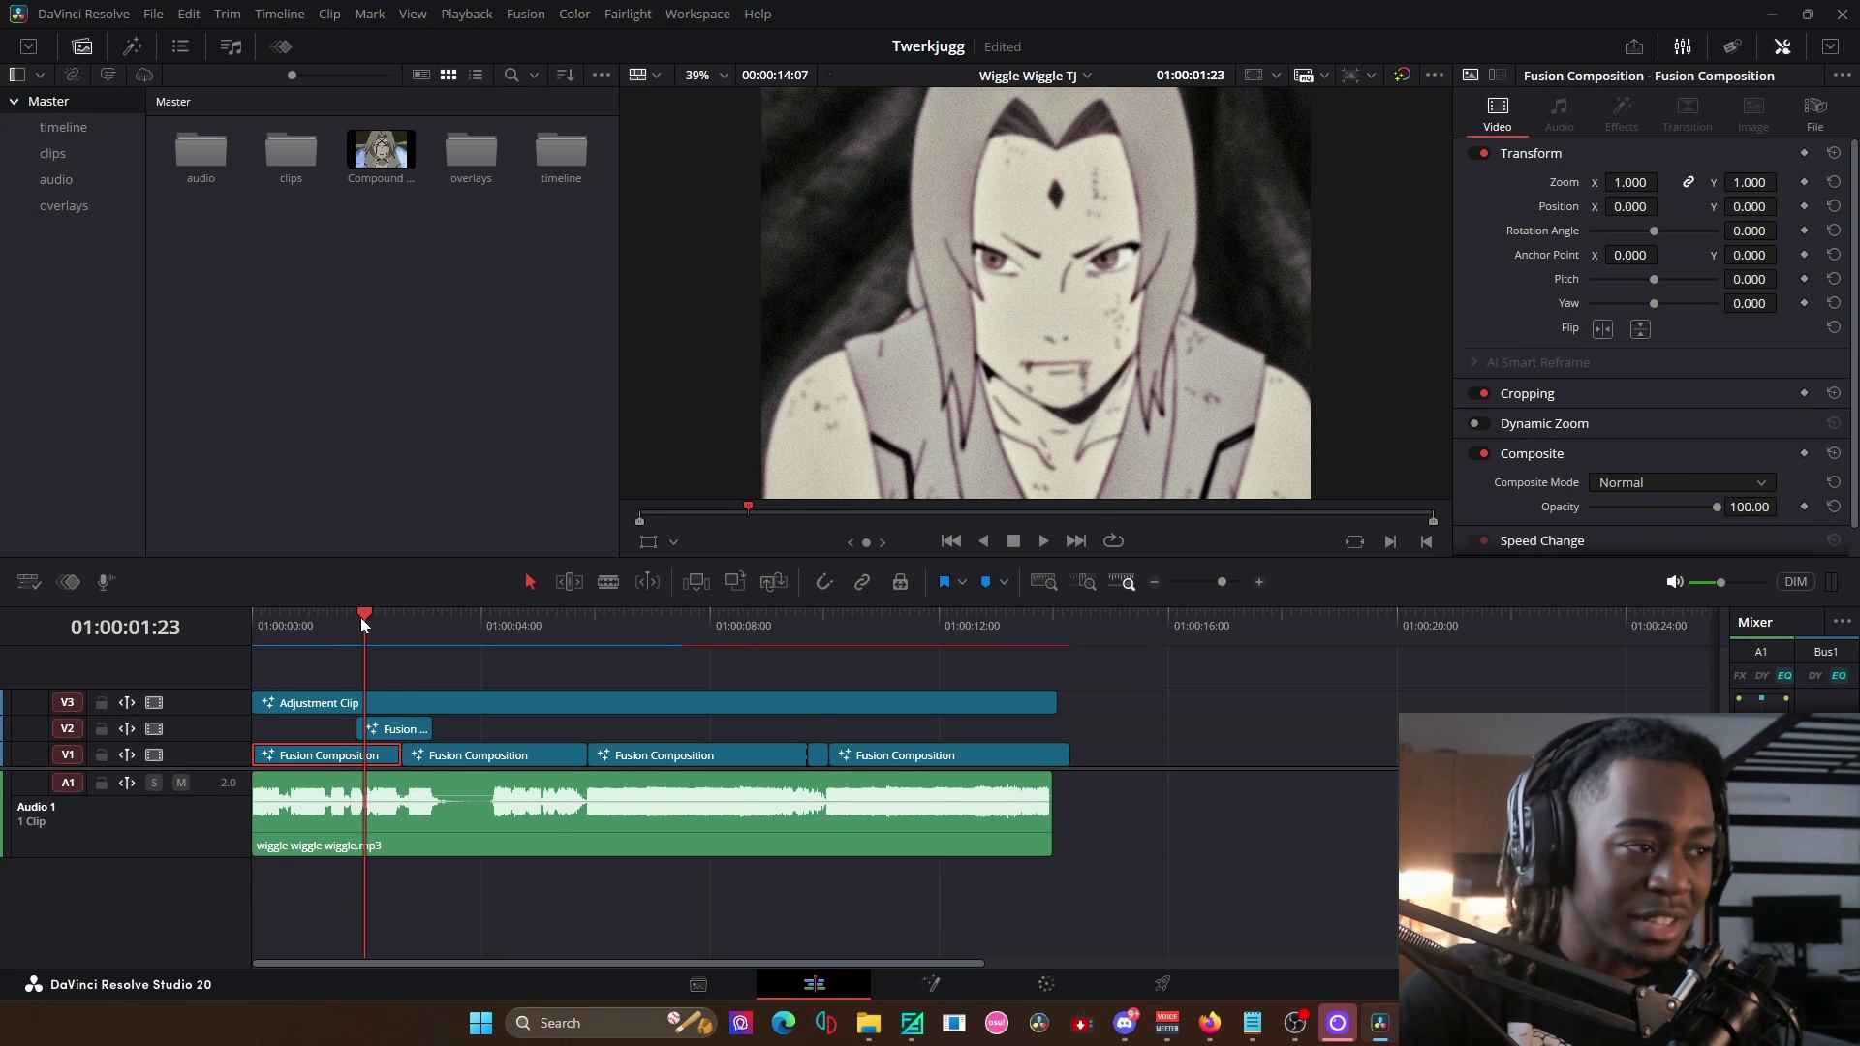
Open the V2 clip's comp in Fusion, nudge Background3 lower, and view Merge1.
click(393, 726)
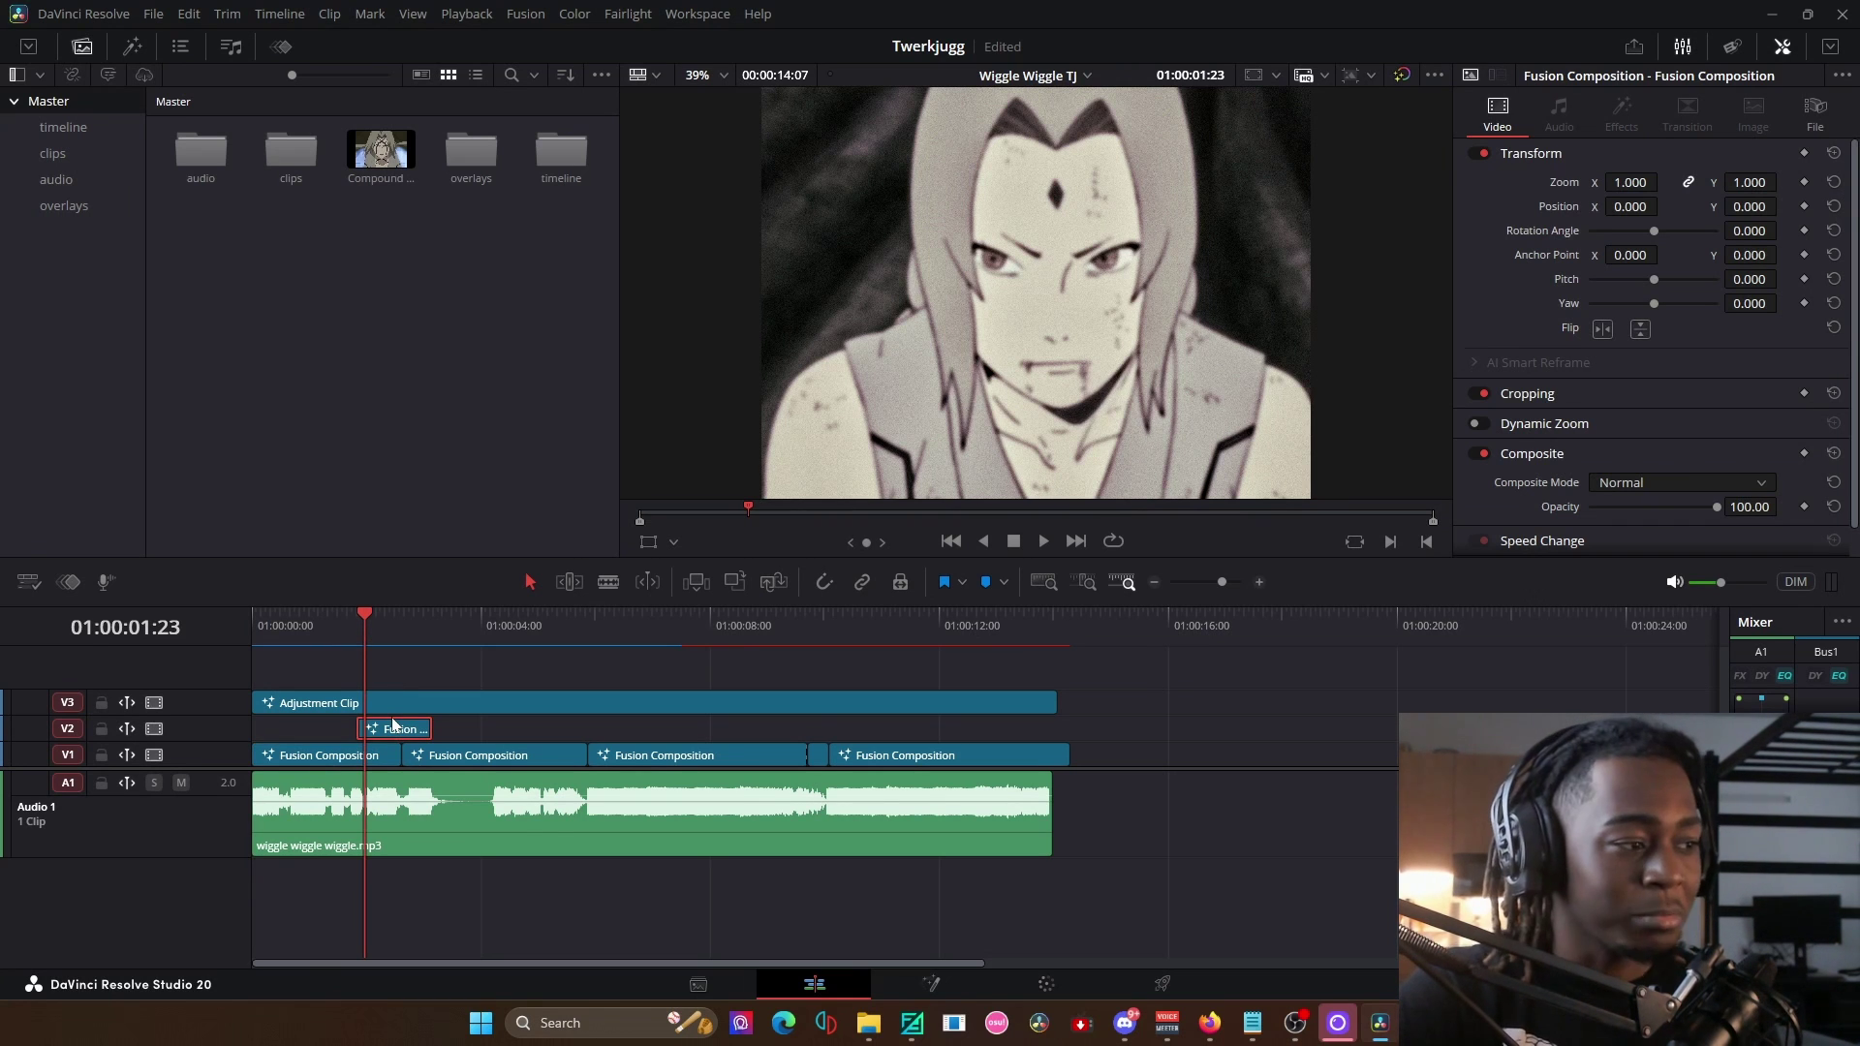
key(shift+5)
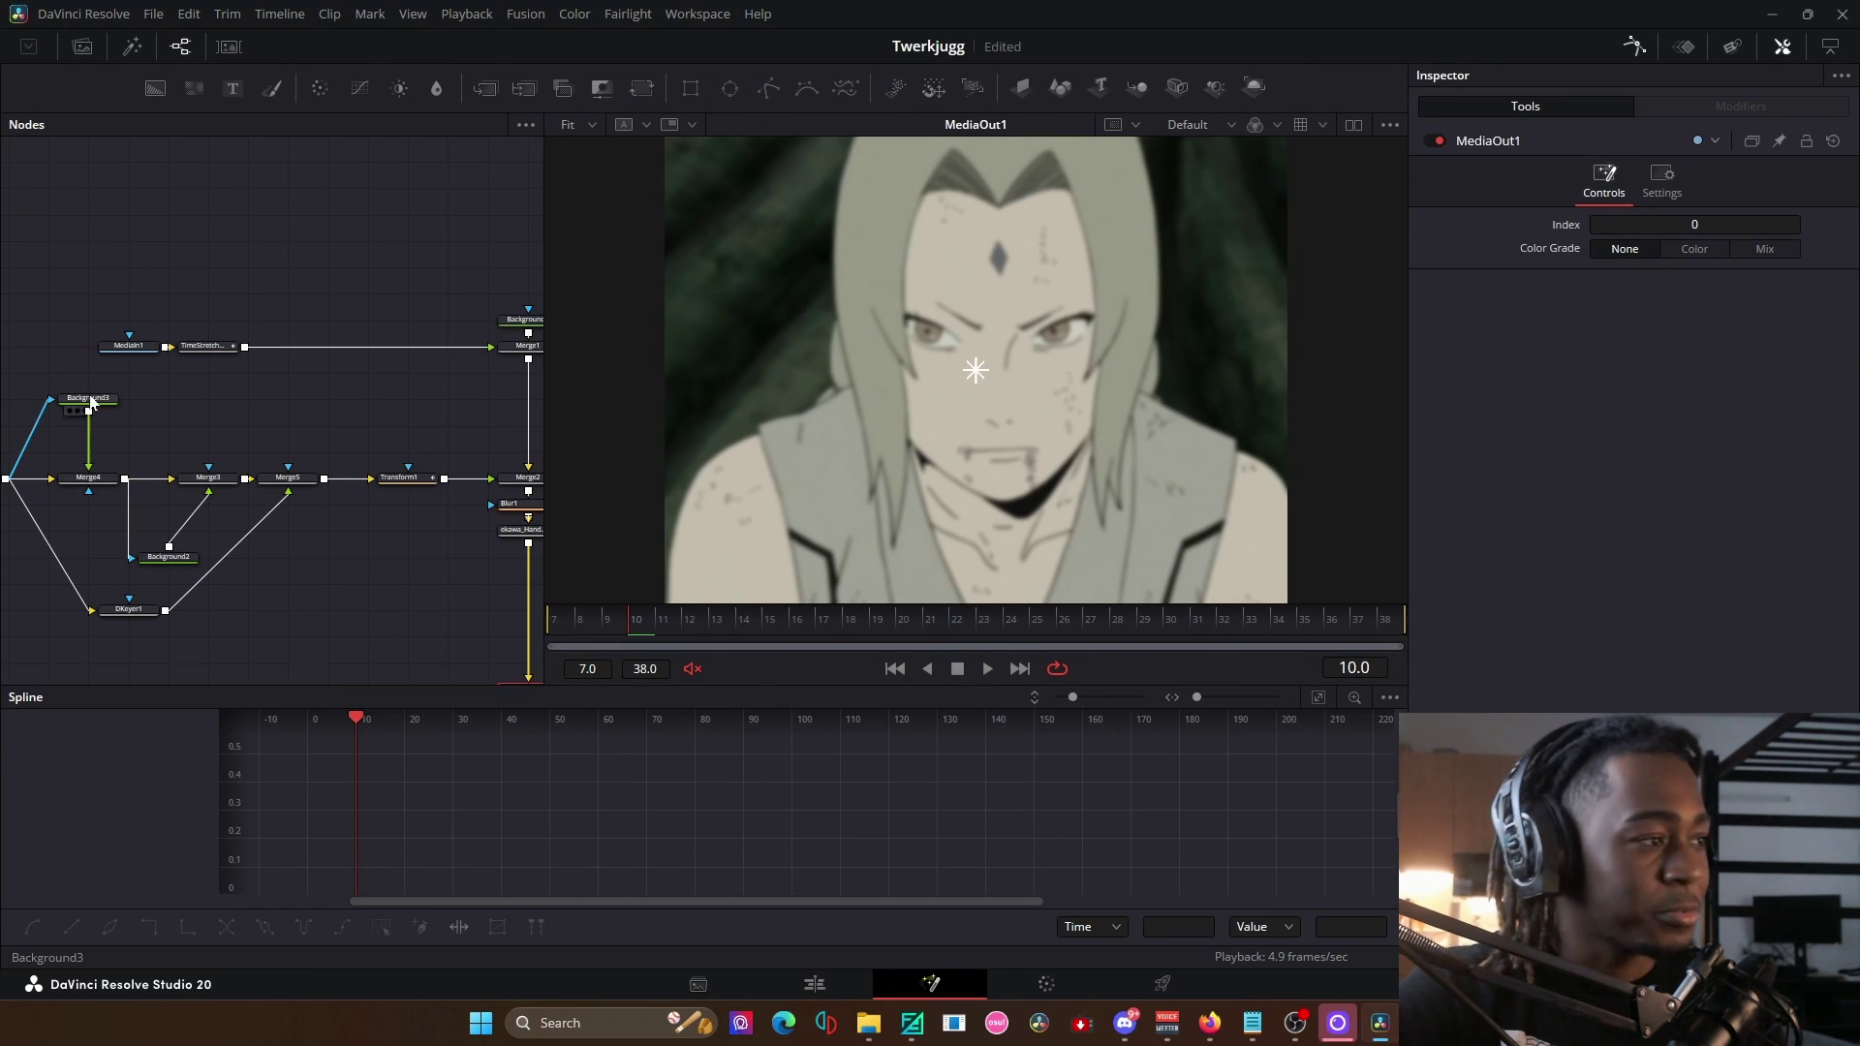
drag(91, 401, 95, 421)
click(218, 419)
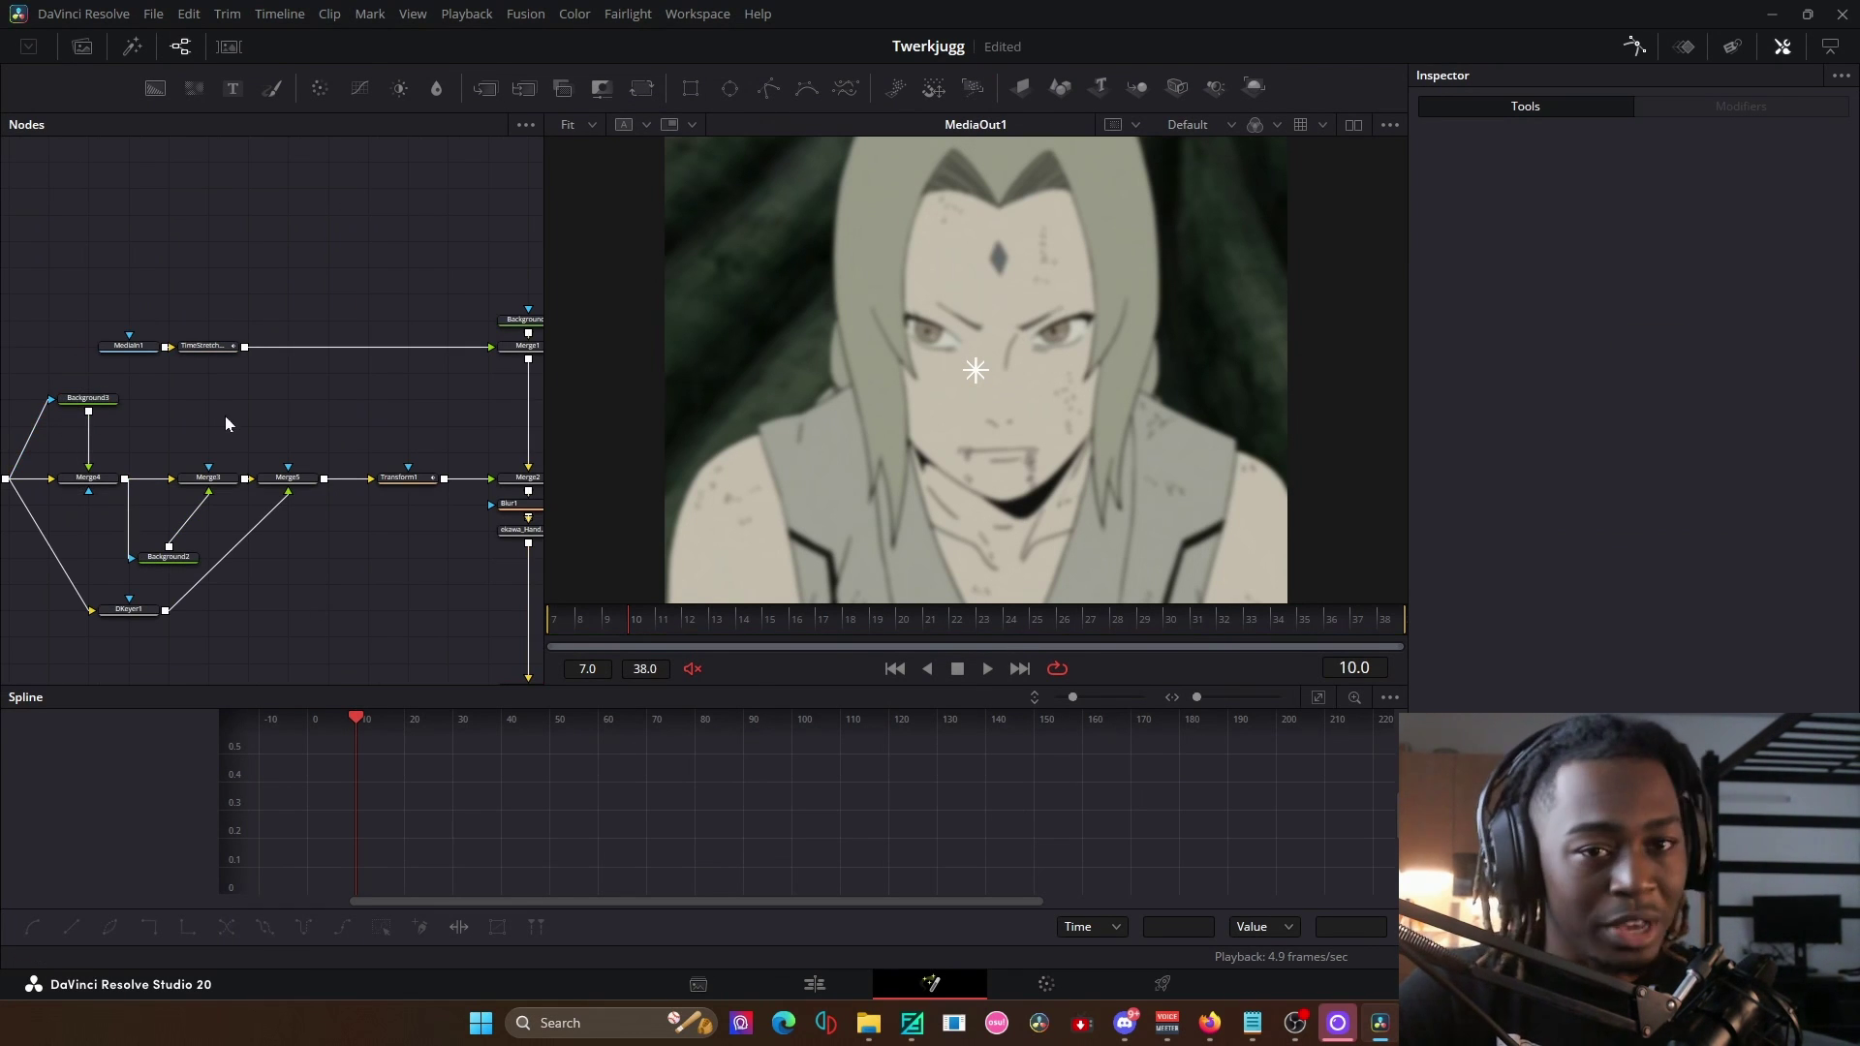
key(space)
key(space)
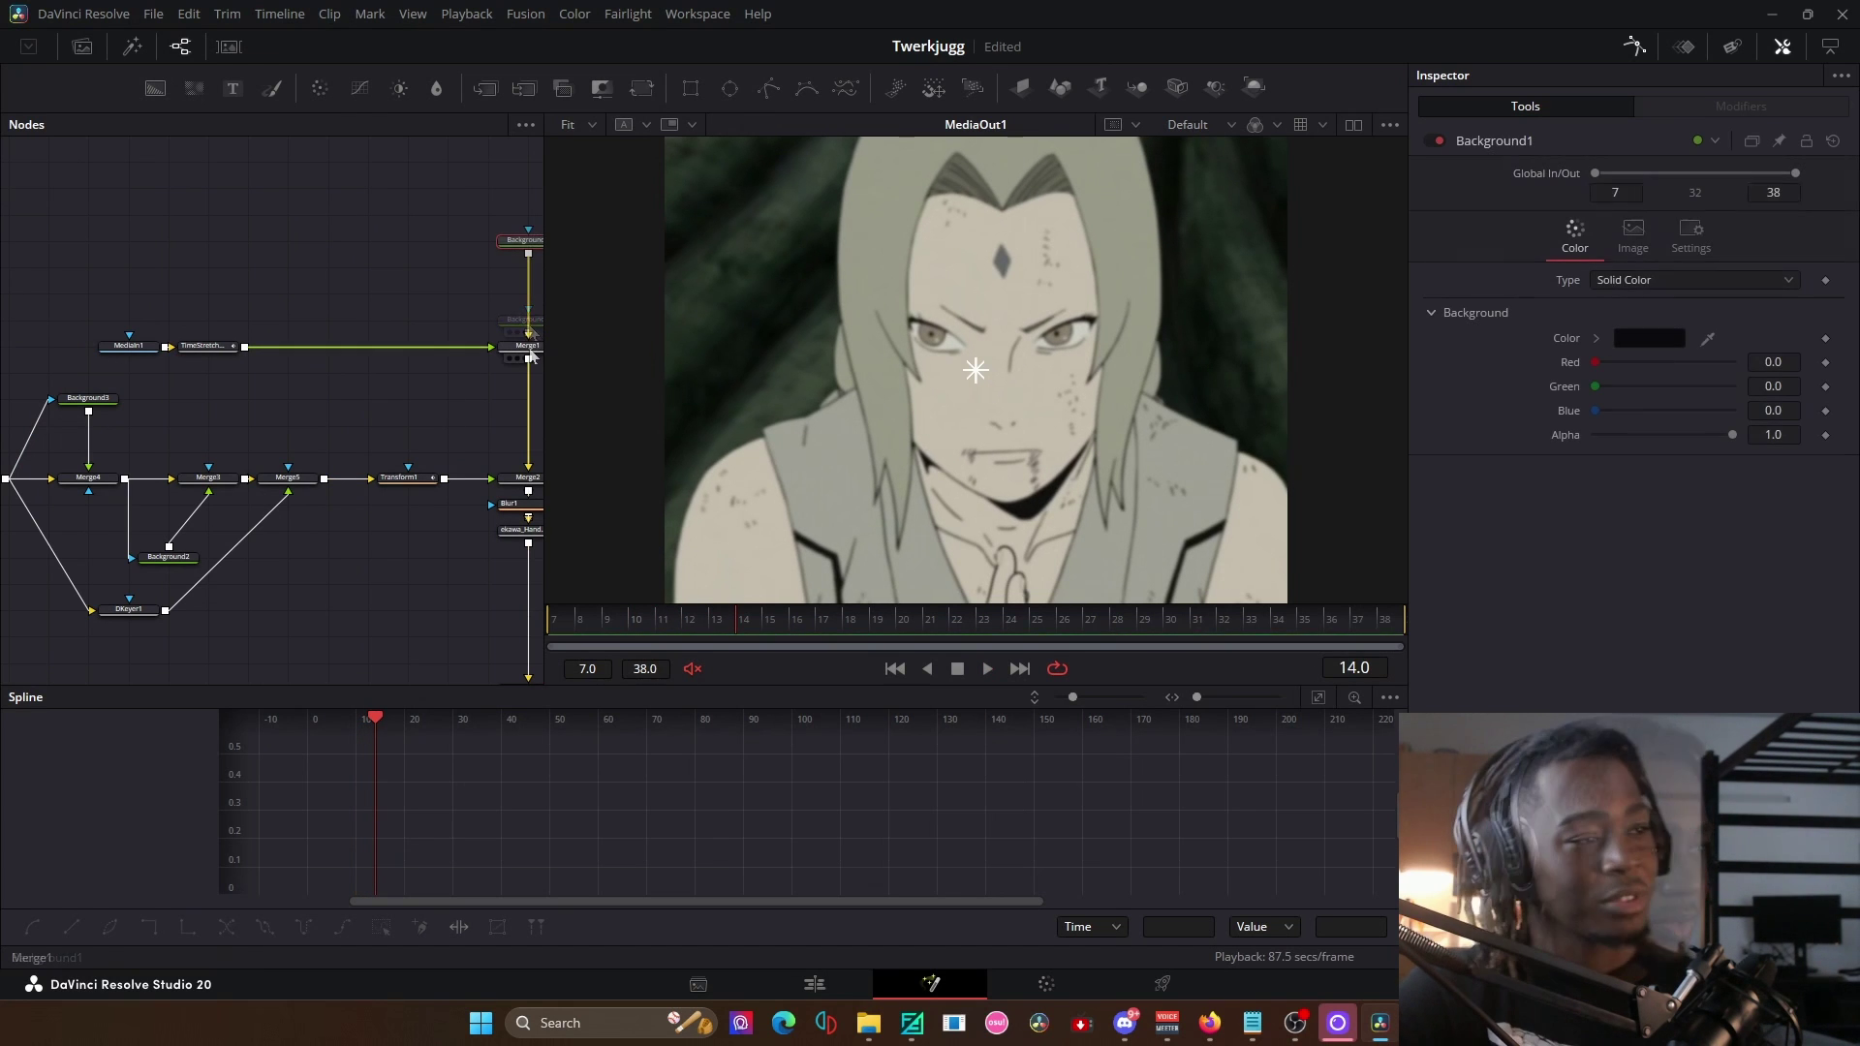
click(530, 354)
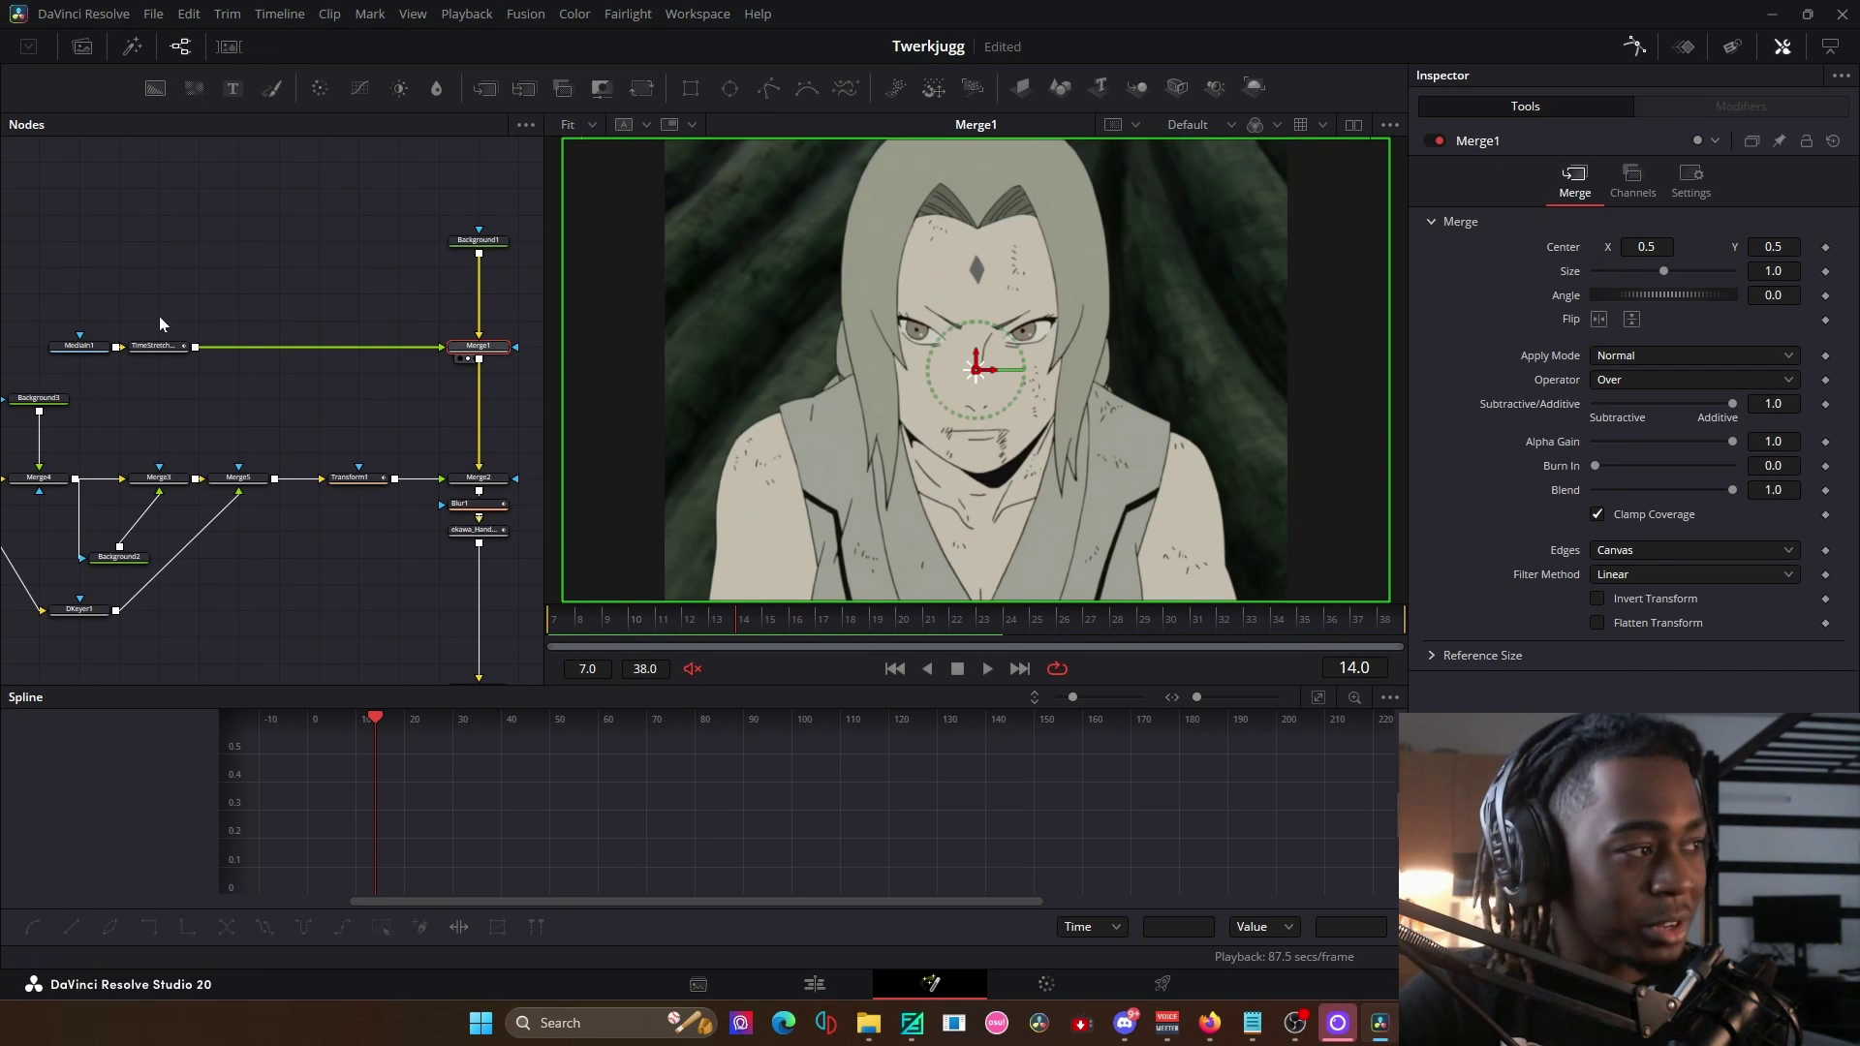
Inspect the upper nodes and show MediaIn2's hand image in the viewer.
drag(28, 320, 250, 361)
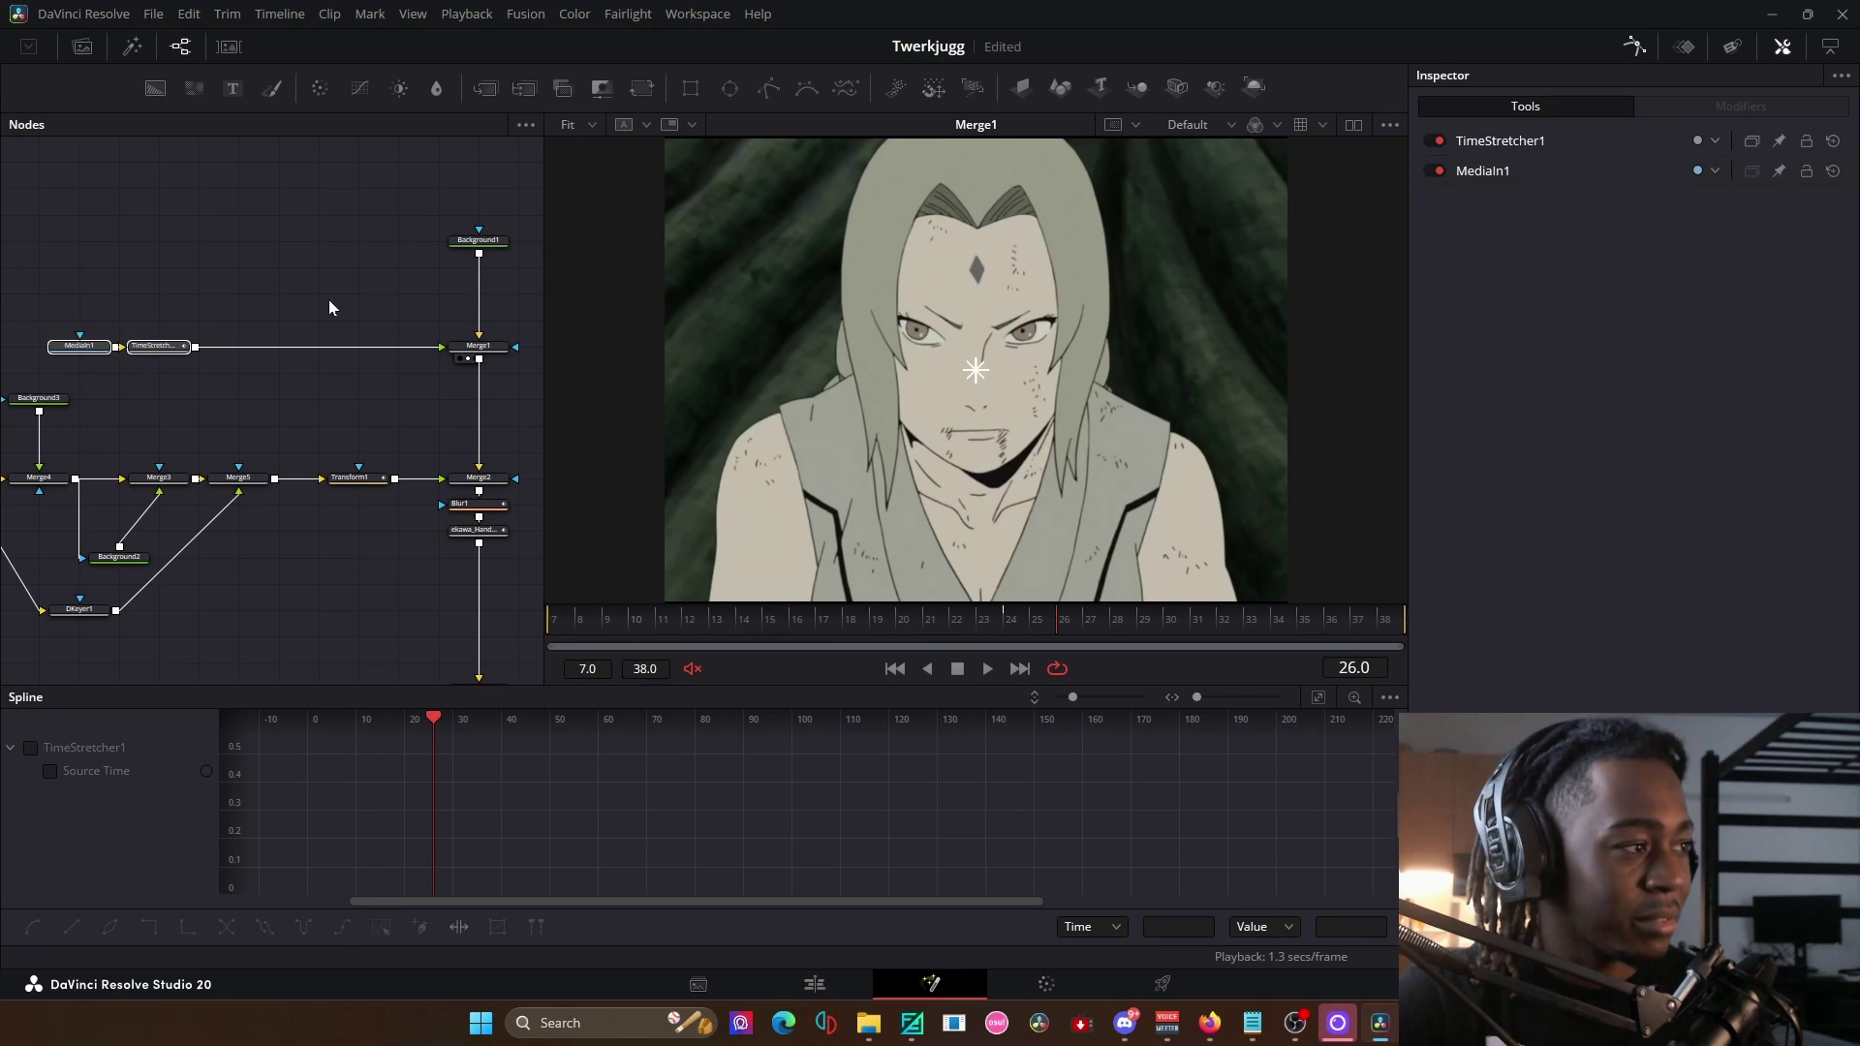
drag(323, 181, 531, 360)
drag(175, 390, 384, 286)
click(138, 373)
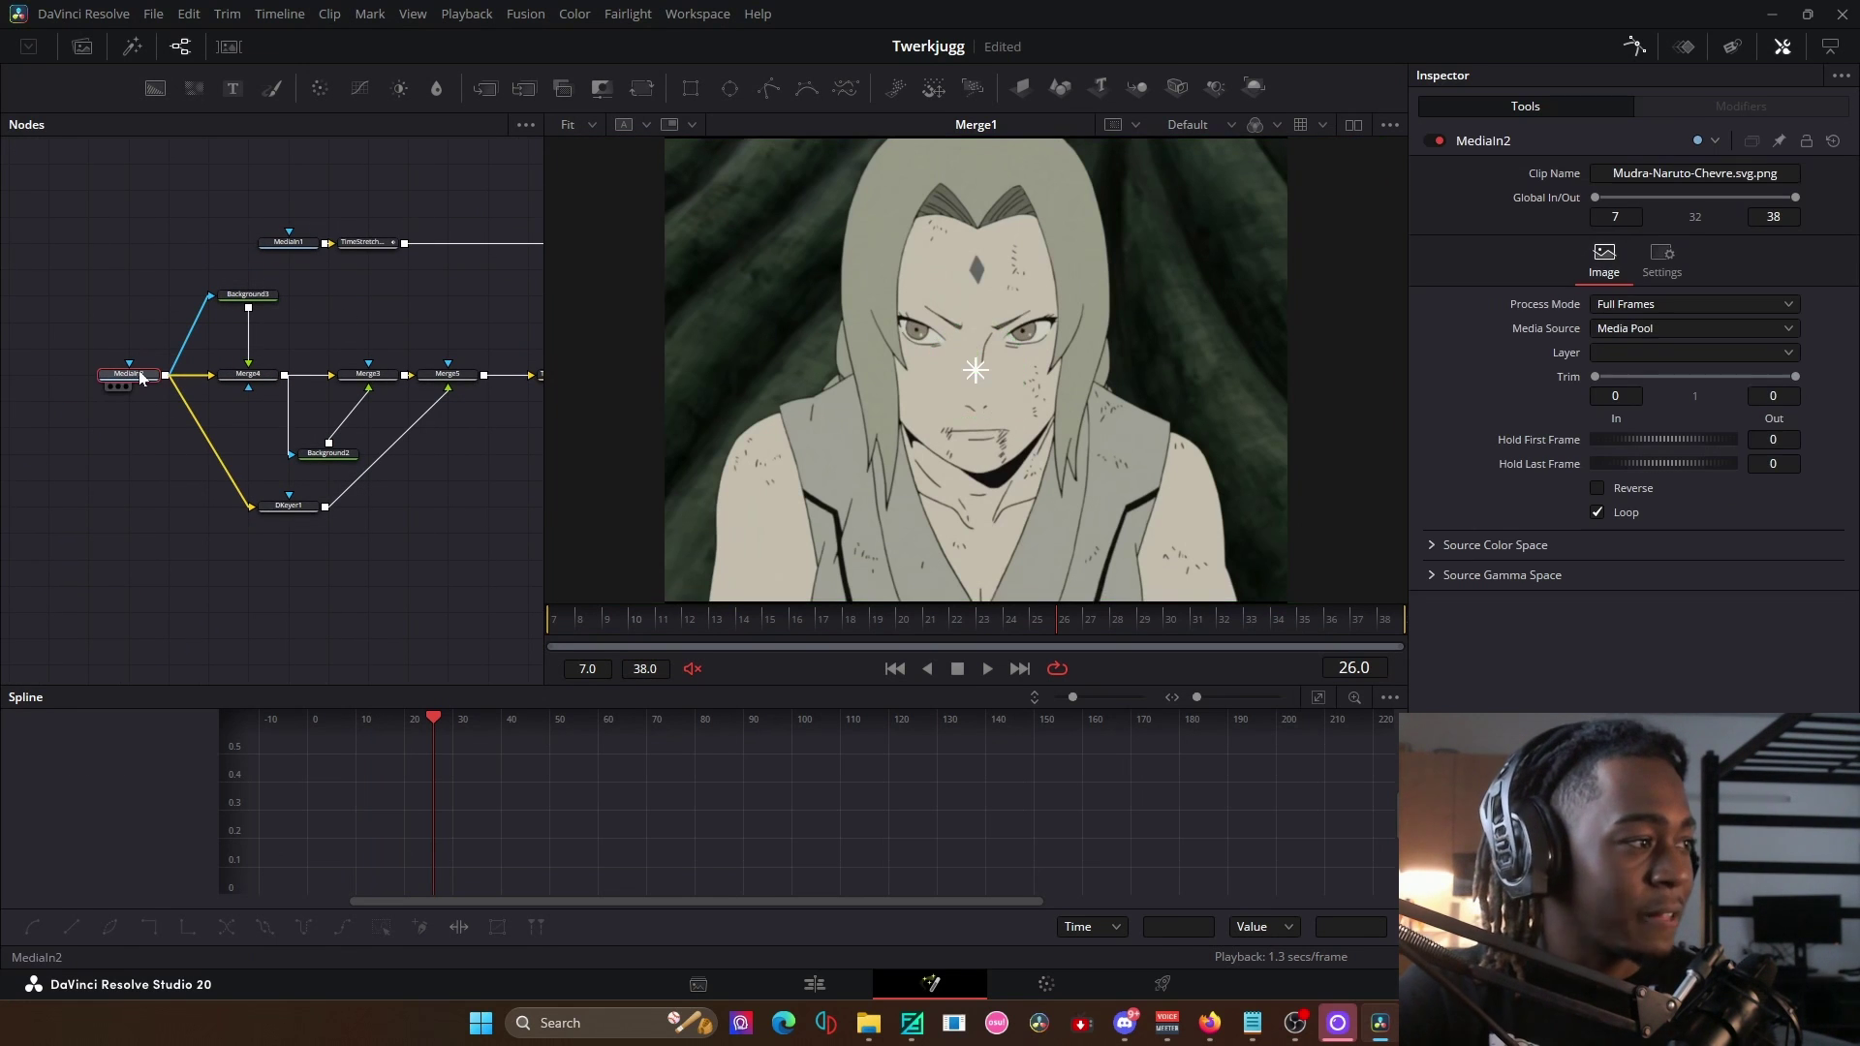
drag(139, 374, 851, 204)
drag(322, 457, 164, 531)
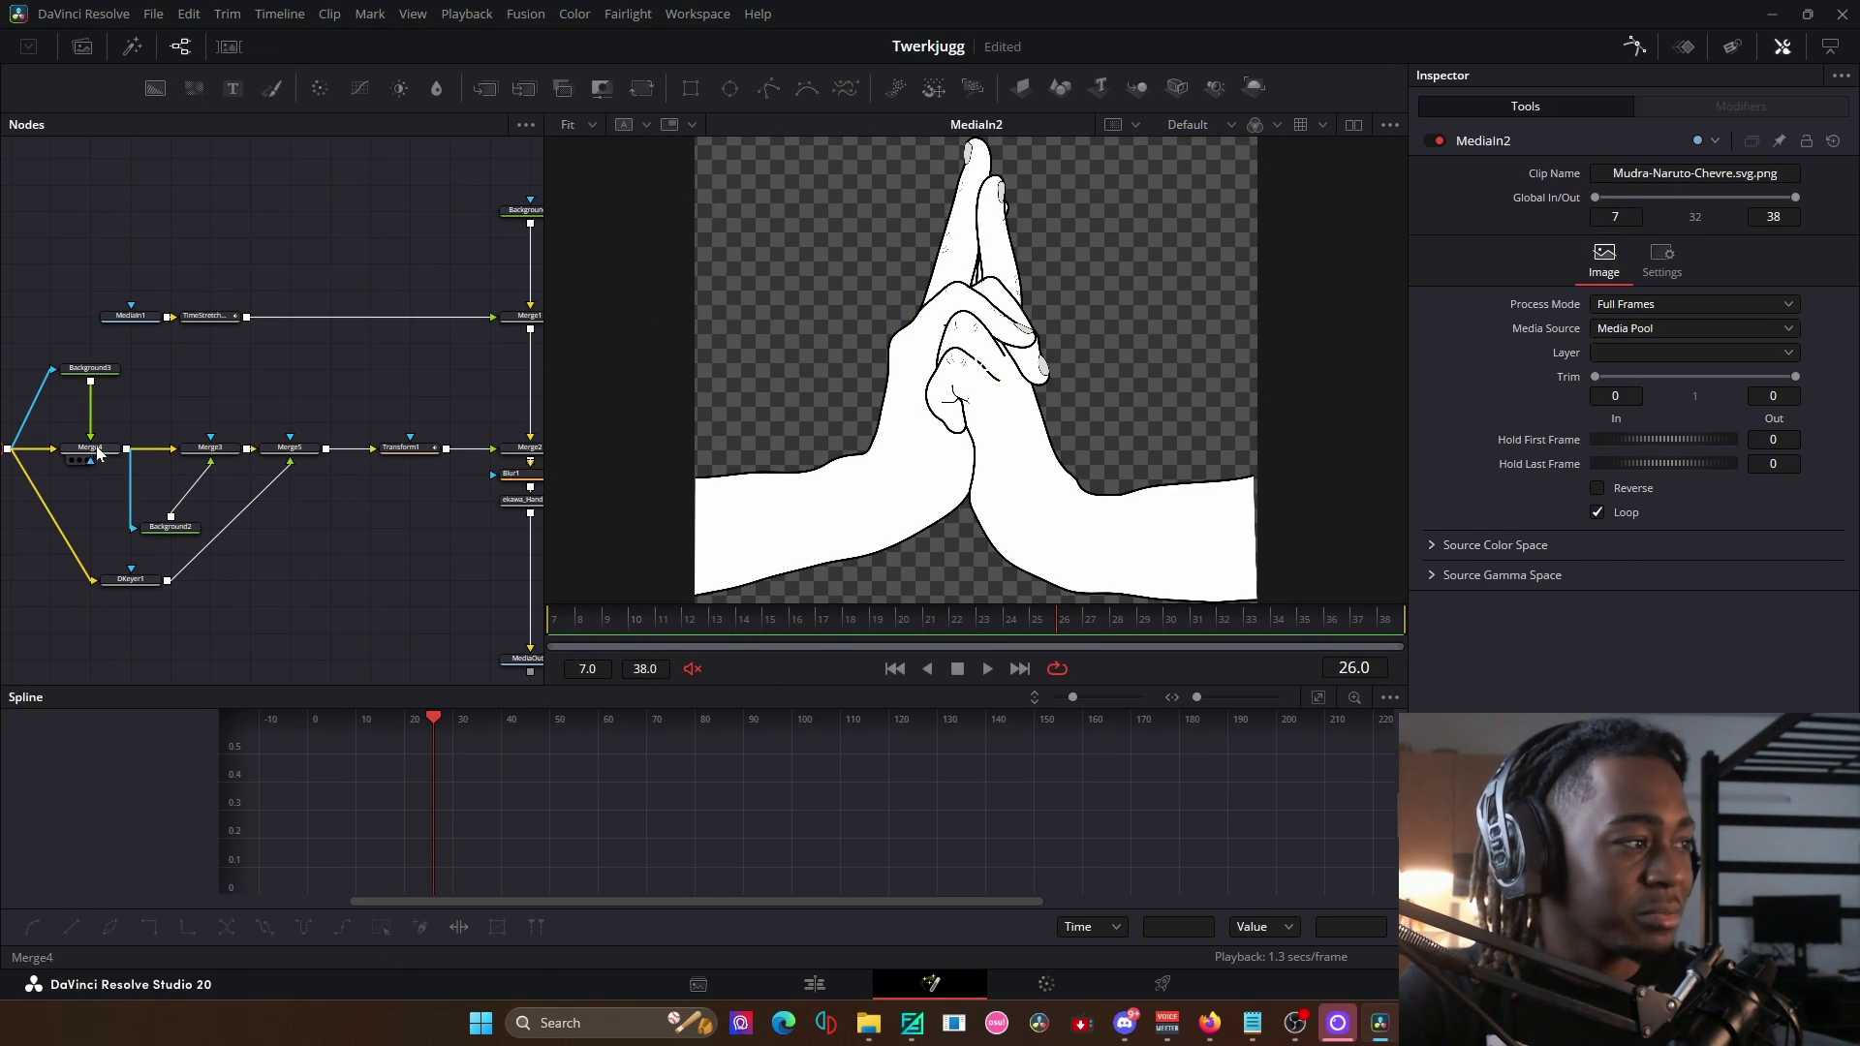
View Merge4, Merge3, Merge5, Transform1 and Merge2 in turn in the viewers.
click(92, 449)
key(1)
click(218, 451)
key(2)
click(293, 450)
key(2)
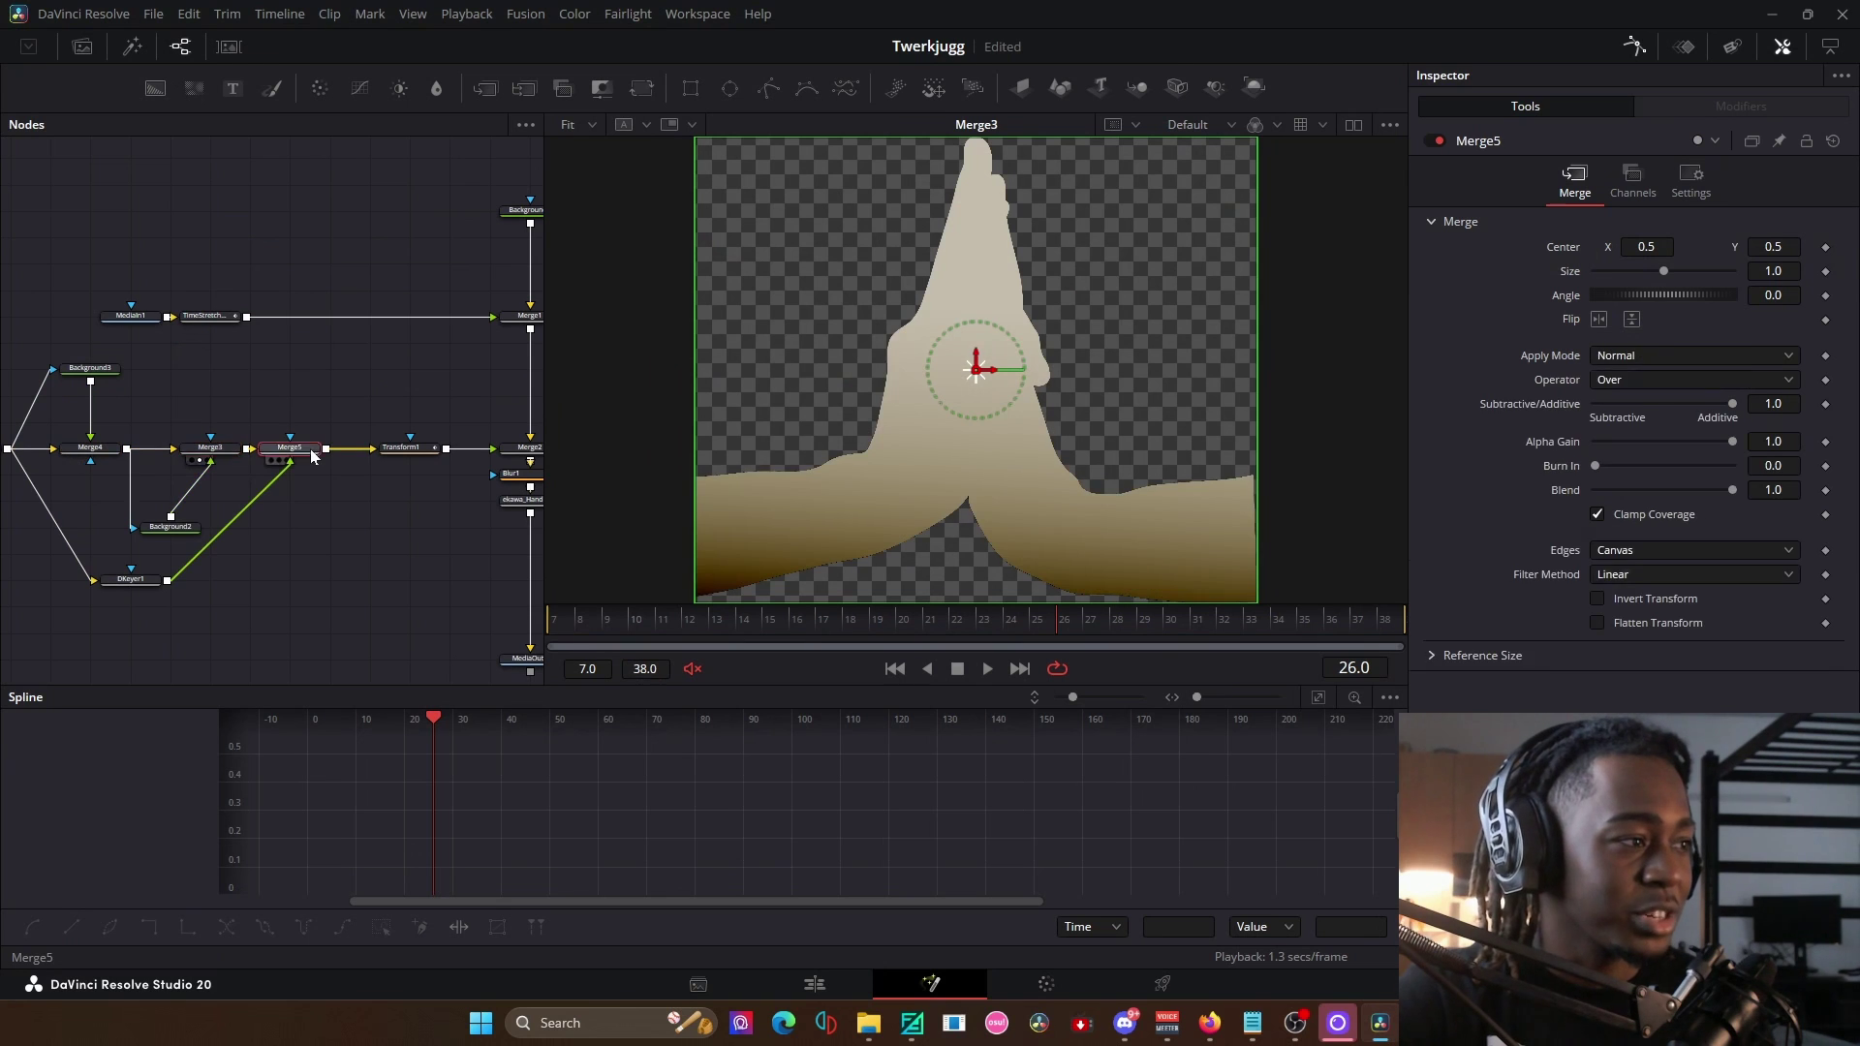
click(405, 450)
key(2)
scroll(320, 466, right, 3)
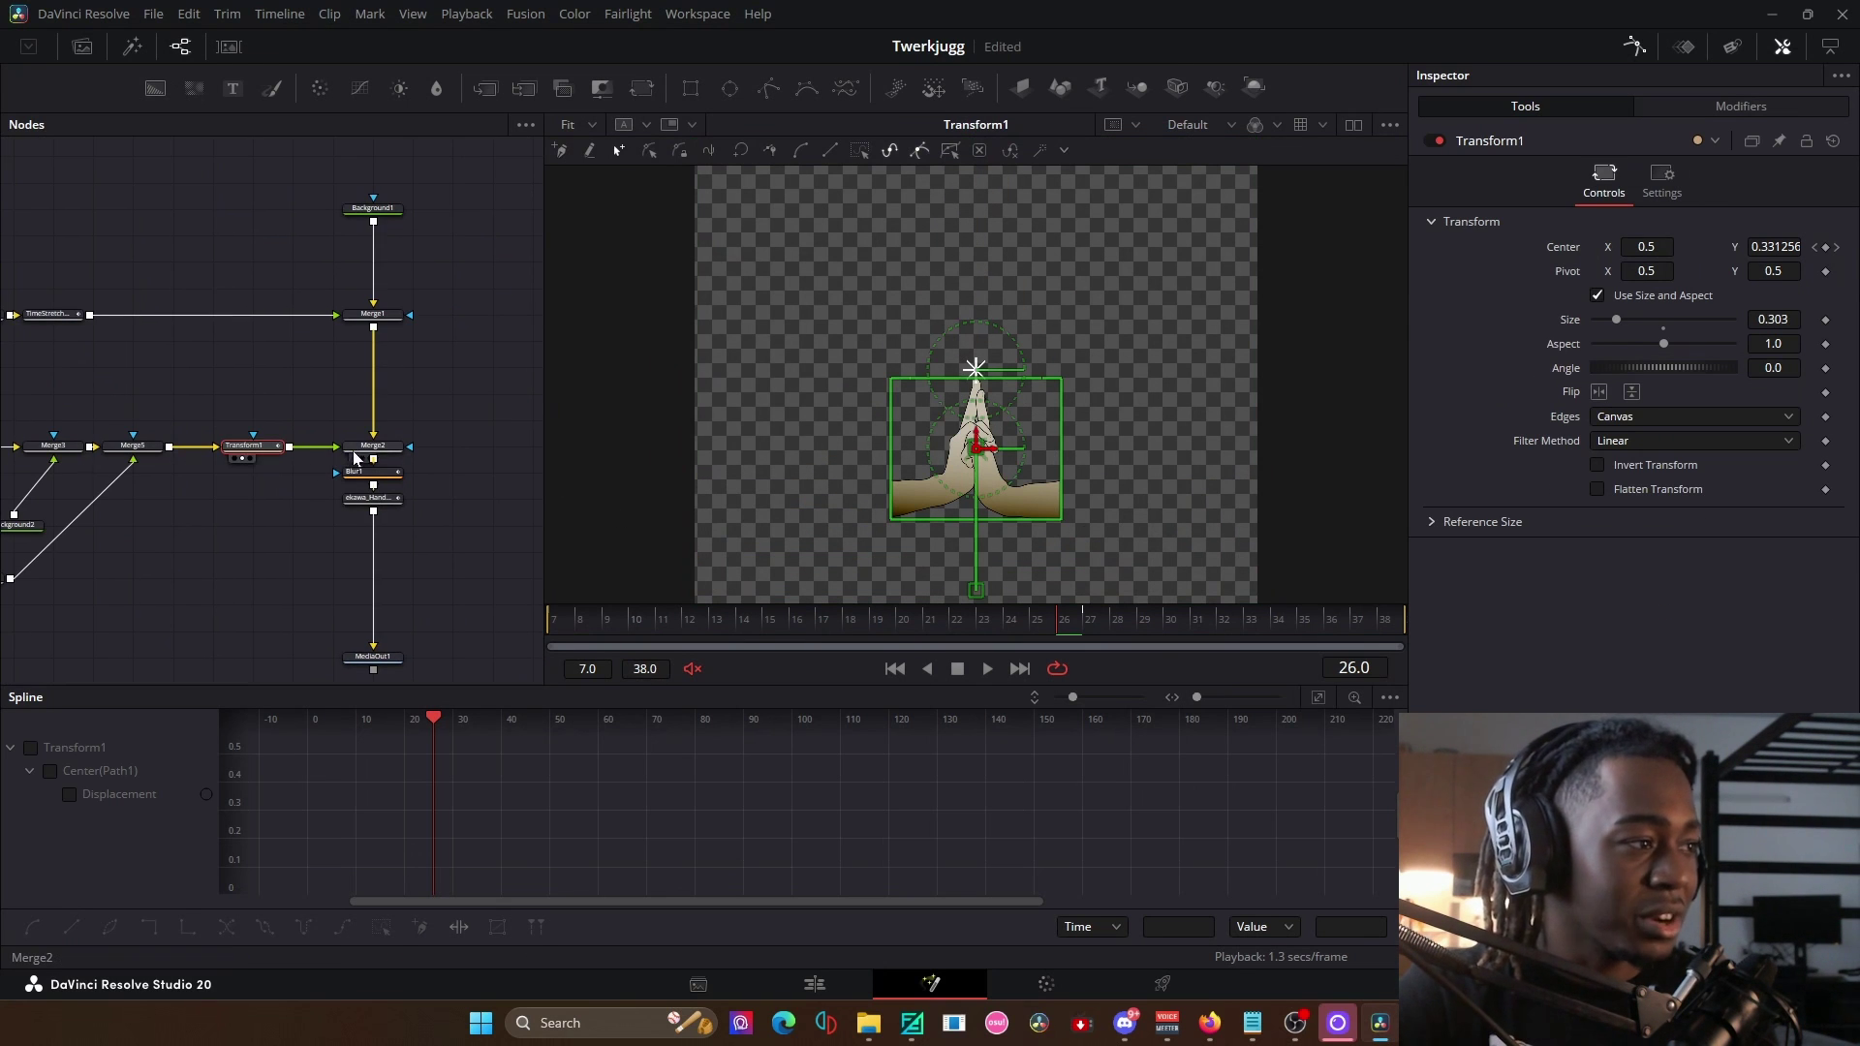
click(373, 446)
key(1)
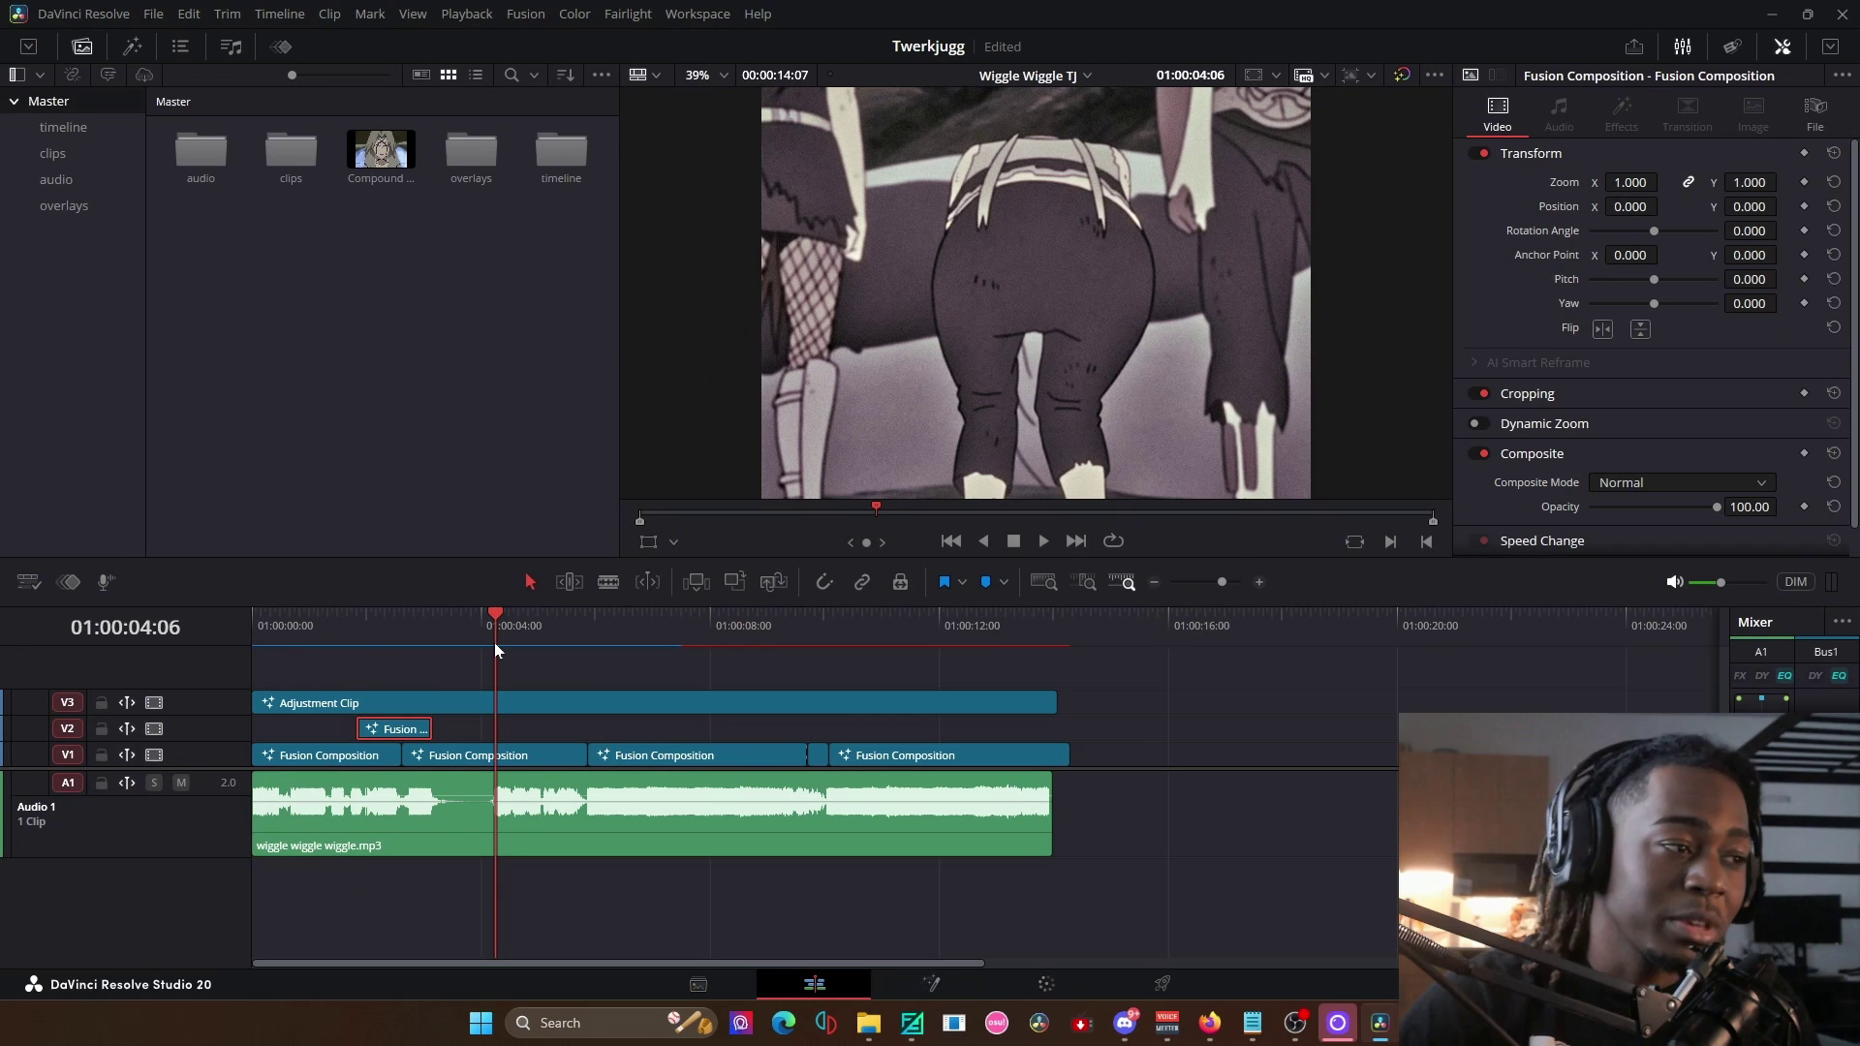
Open the second V1 Fusion clip and start saving ek2ShakeFinal's settings to Fusion Macros.
click(459, 758)
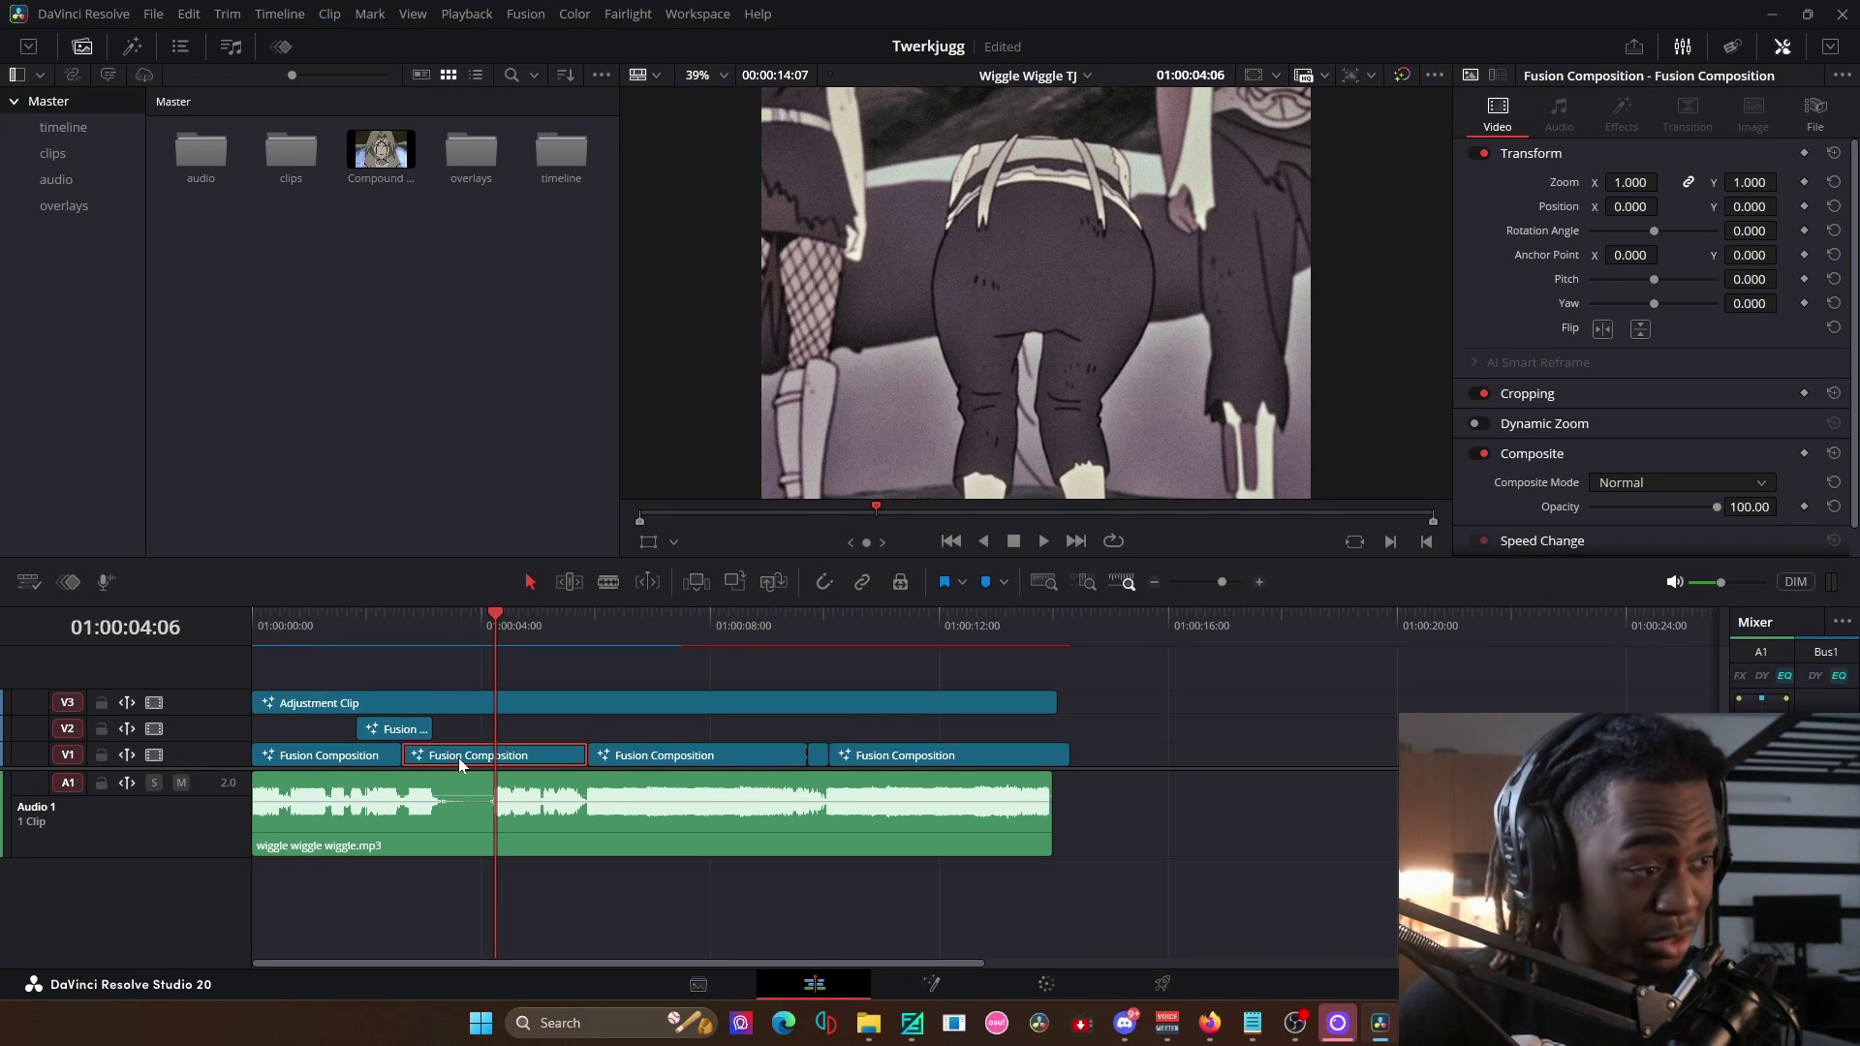
key(shift+5)
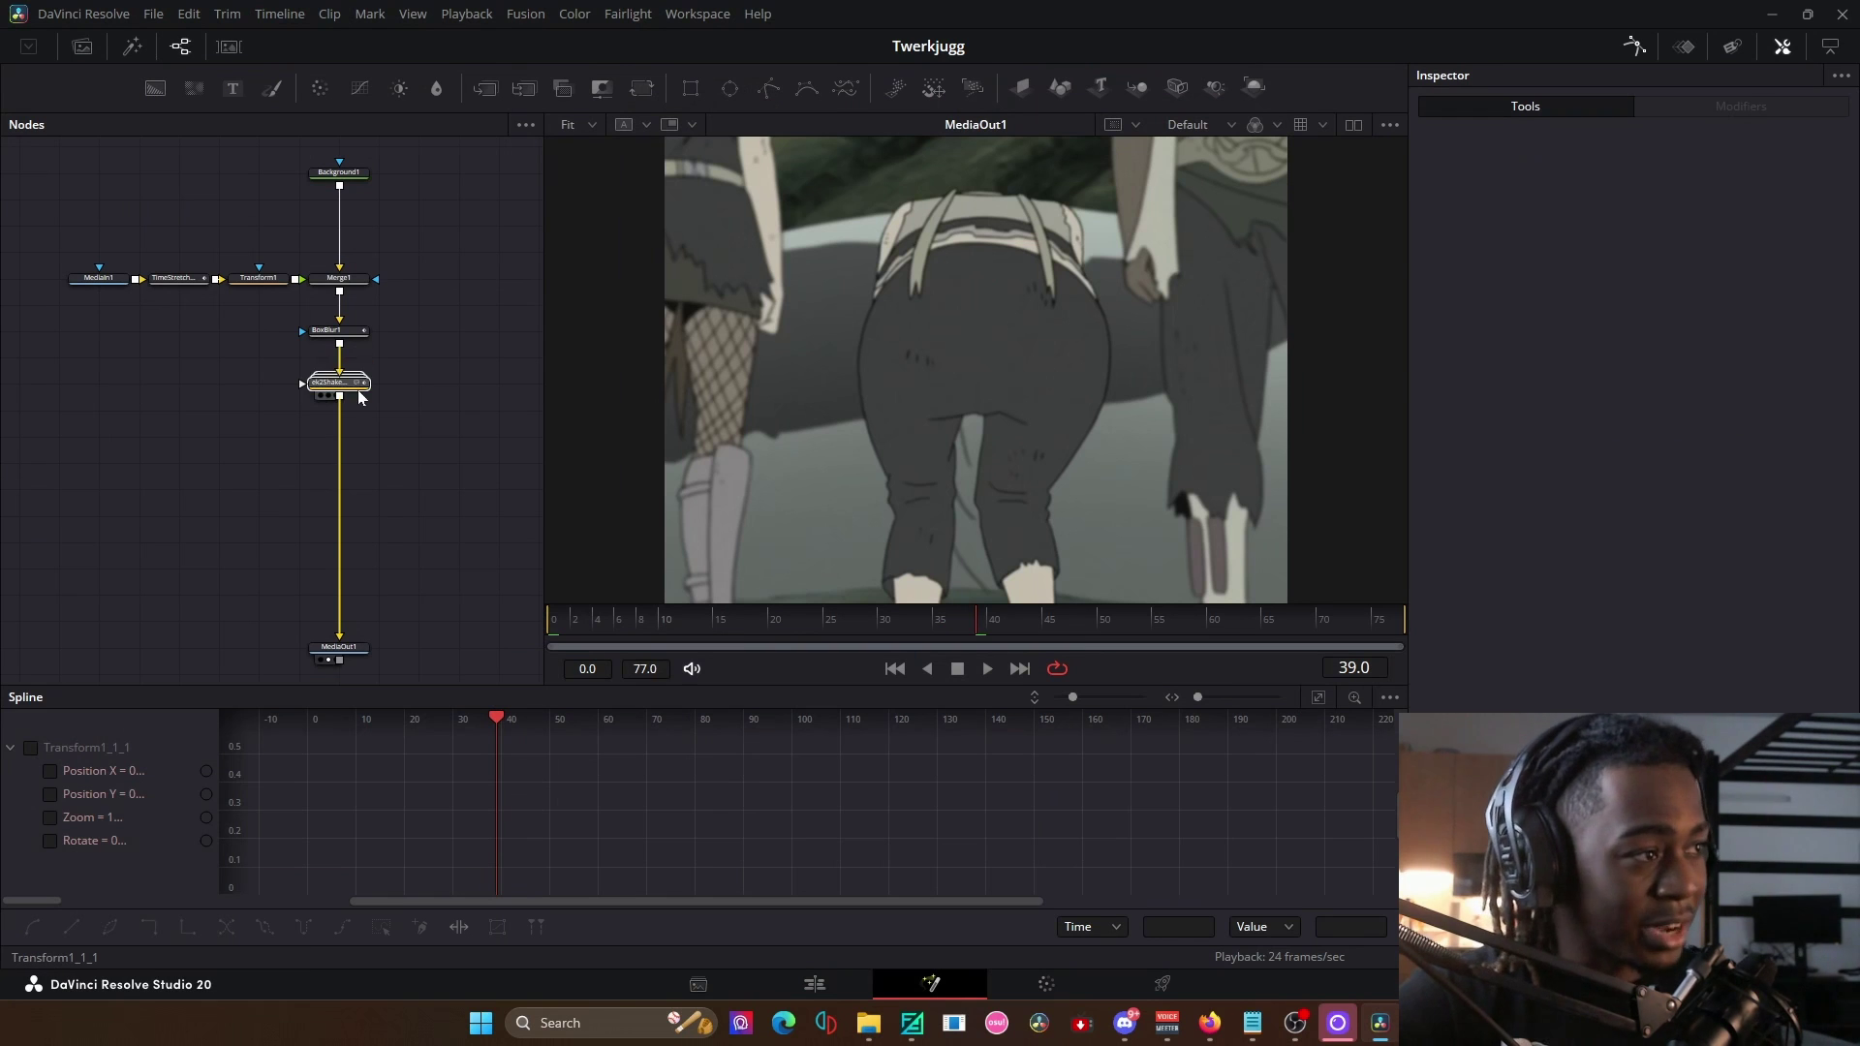
click(352, 388)
right_click(354, 391)
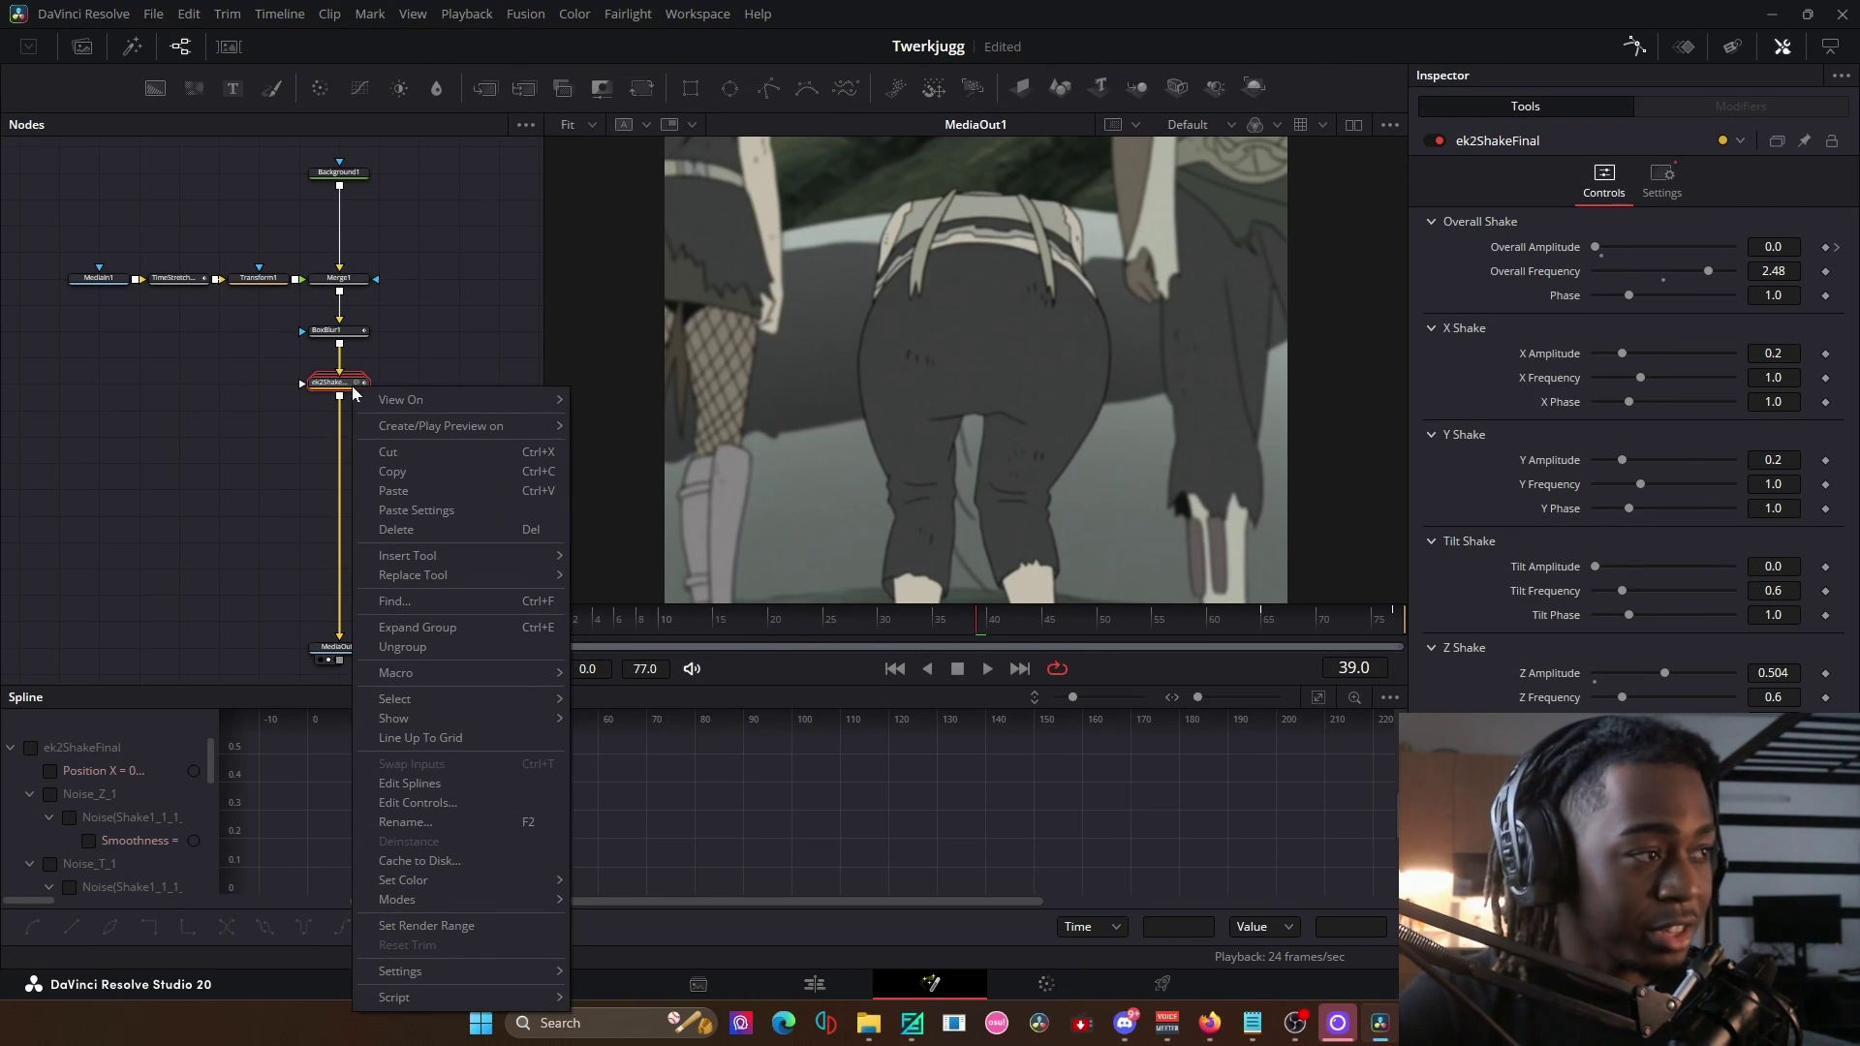
mouse_move(442, 969)
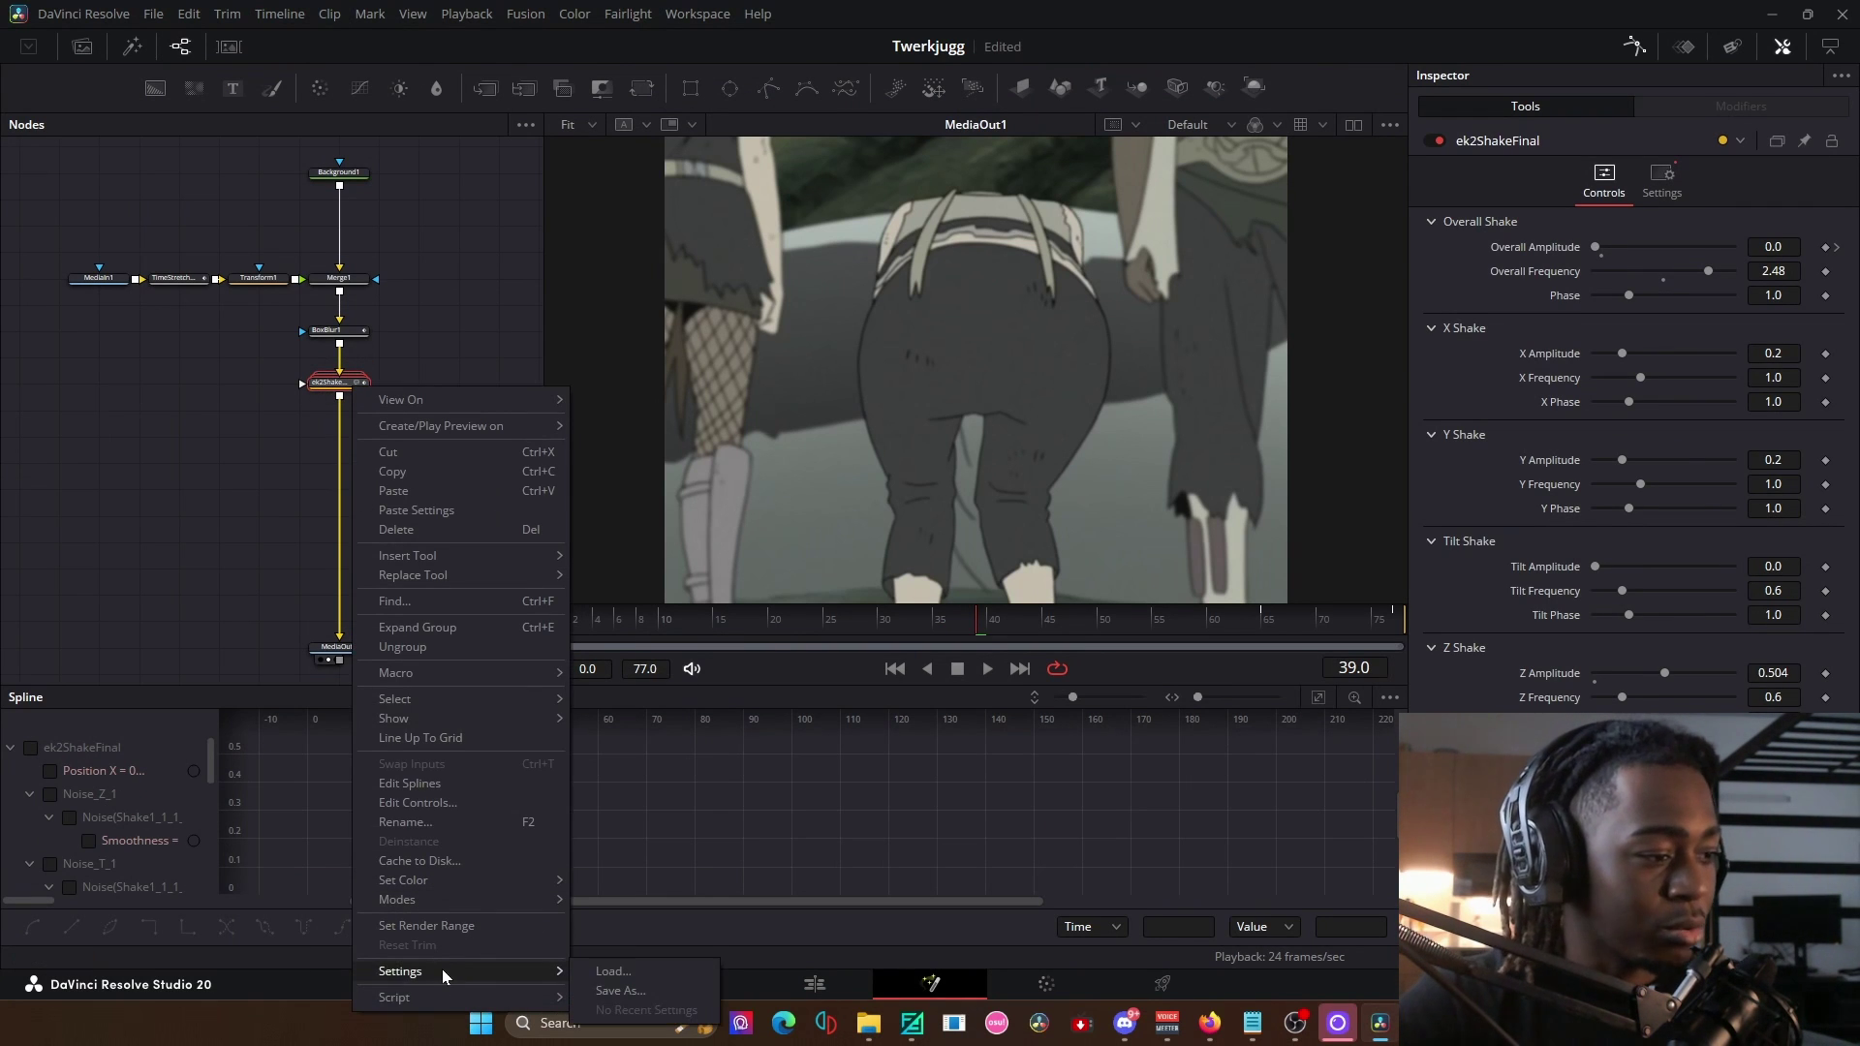
click(608, 996)
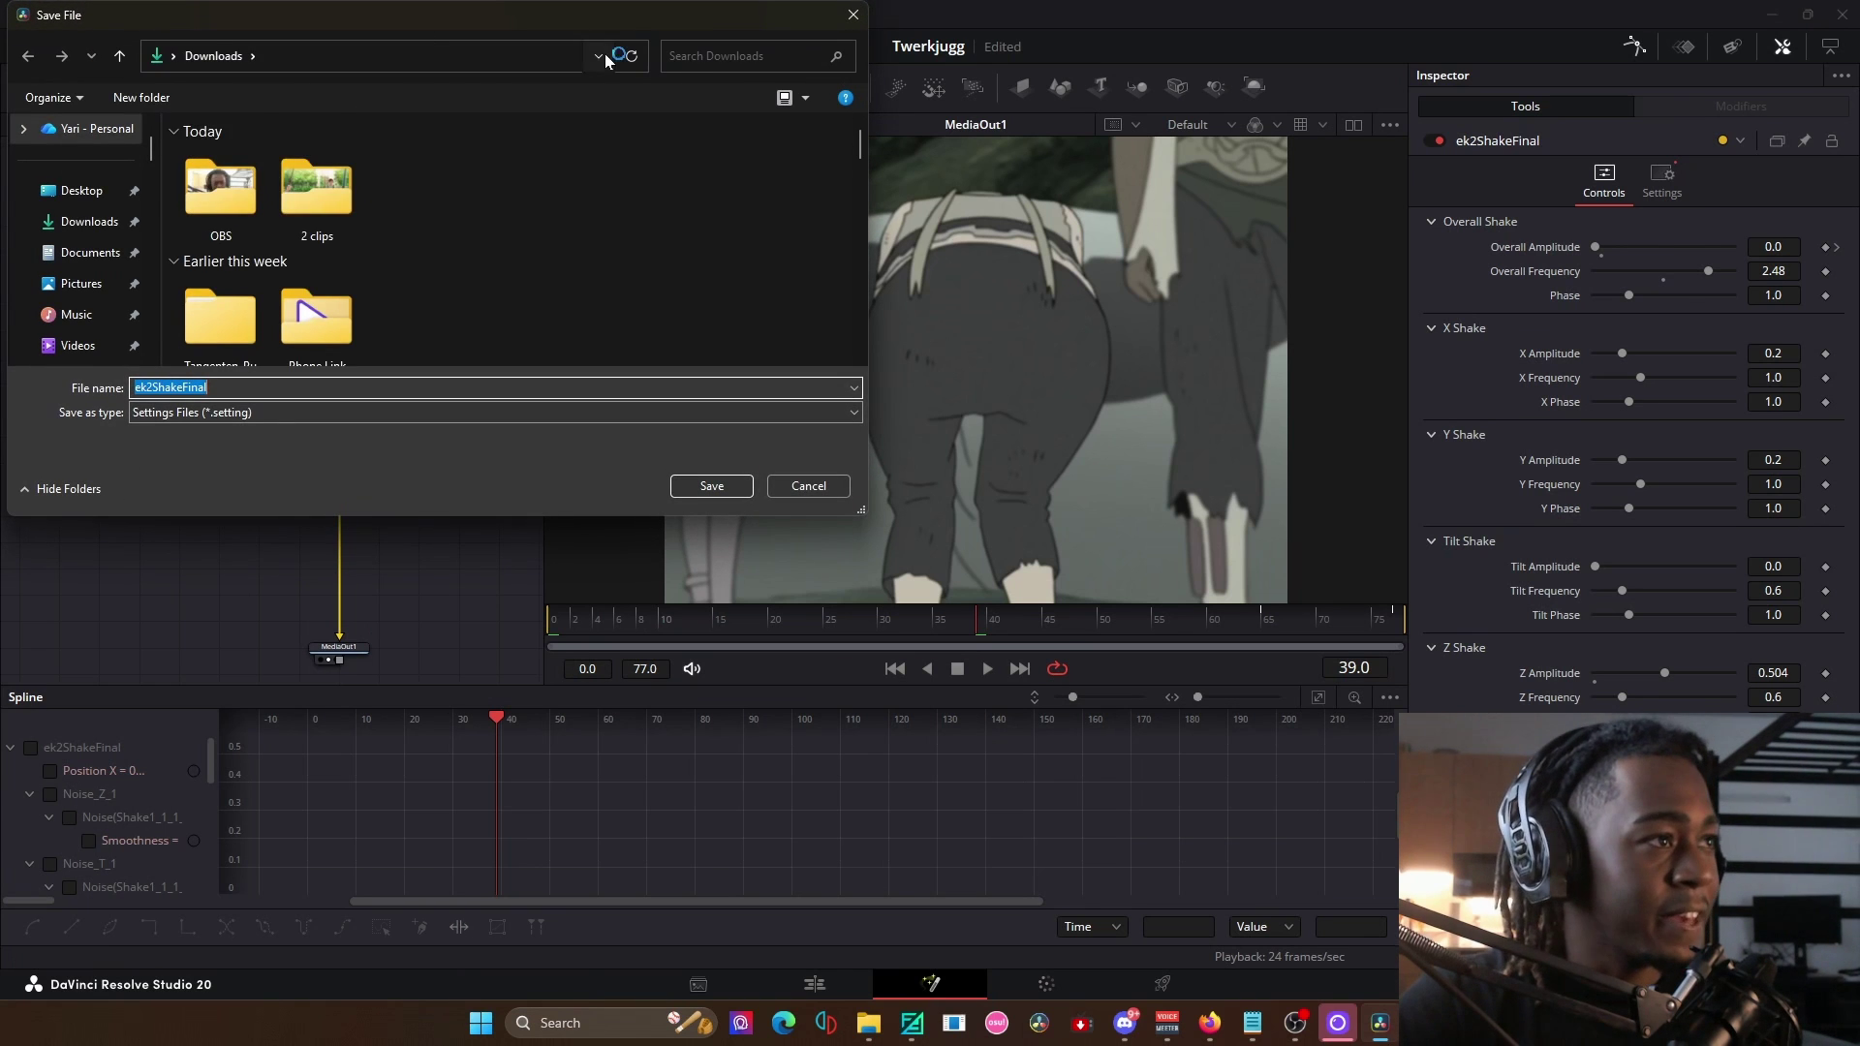
click(607, 55)
click(573, 83)
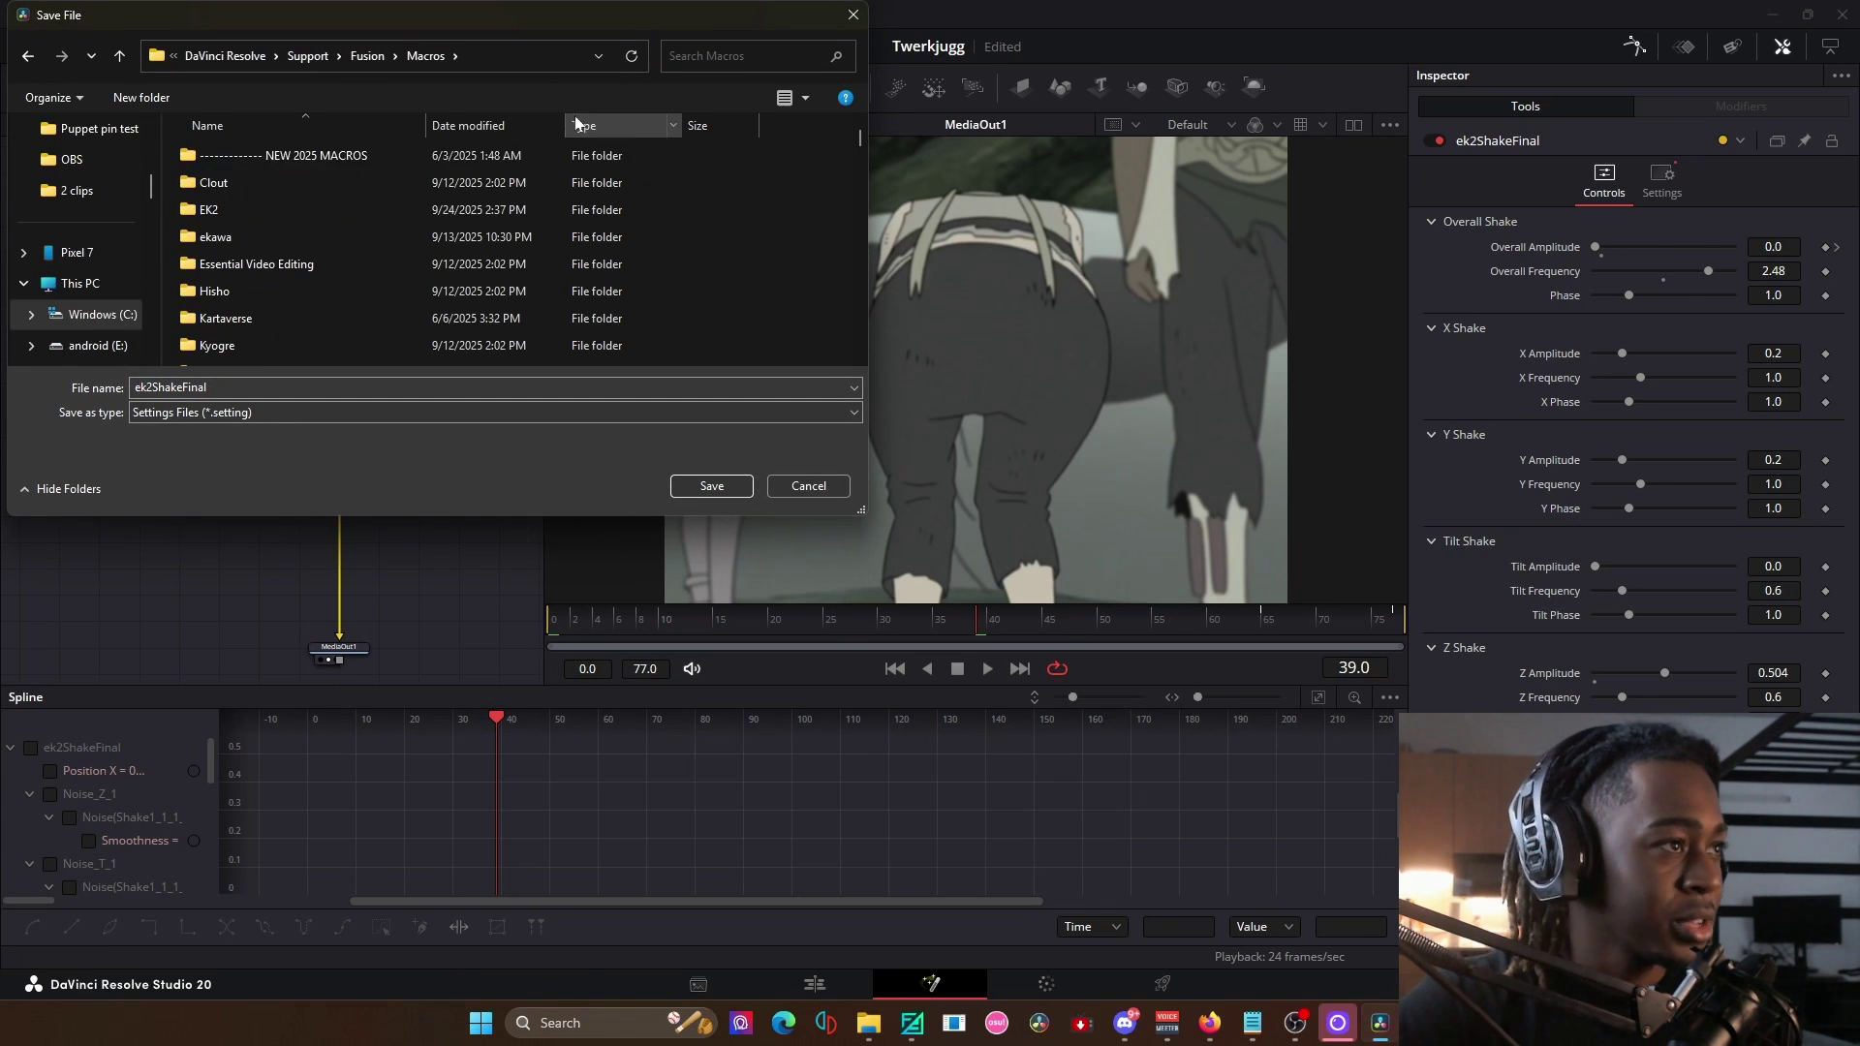
click(793, 490)
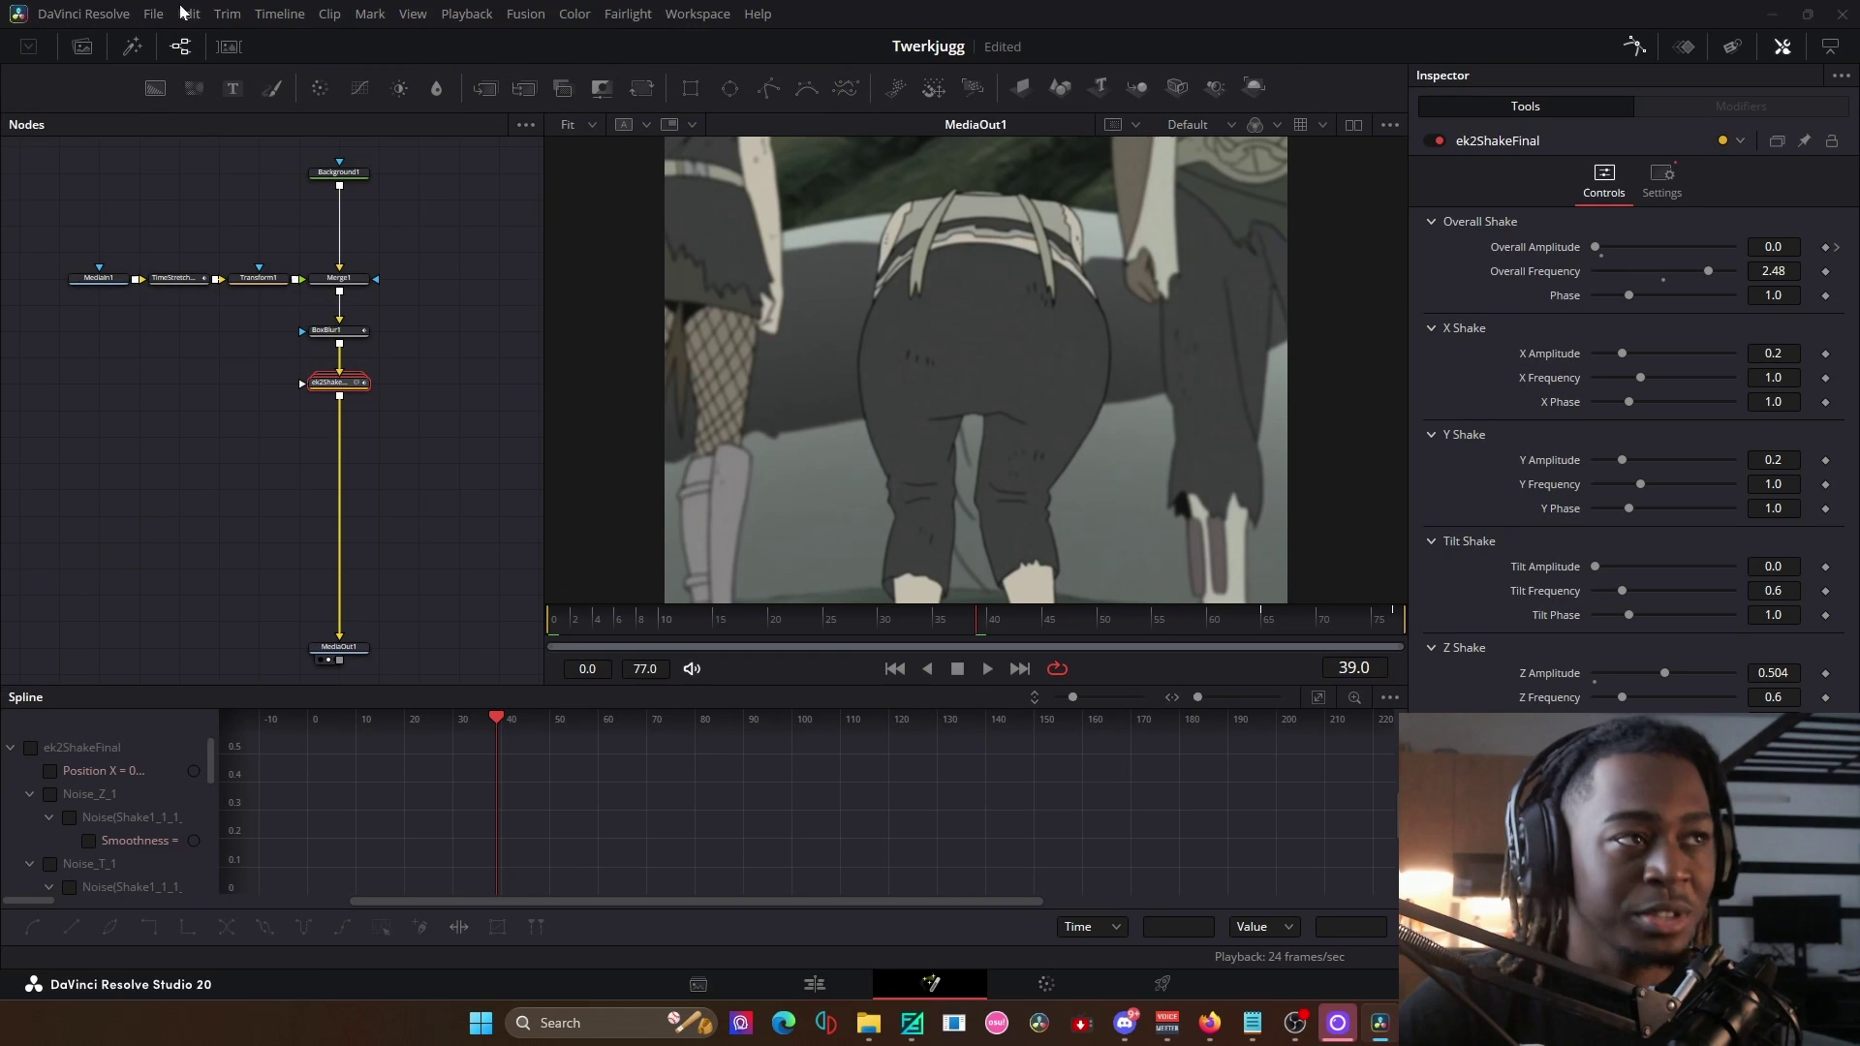
Save the shake settings in the Macros folder as CLOUT SHAKE PRESET.
right_click(249, 454)
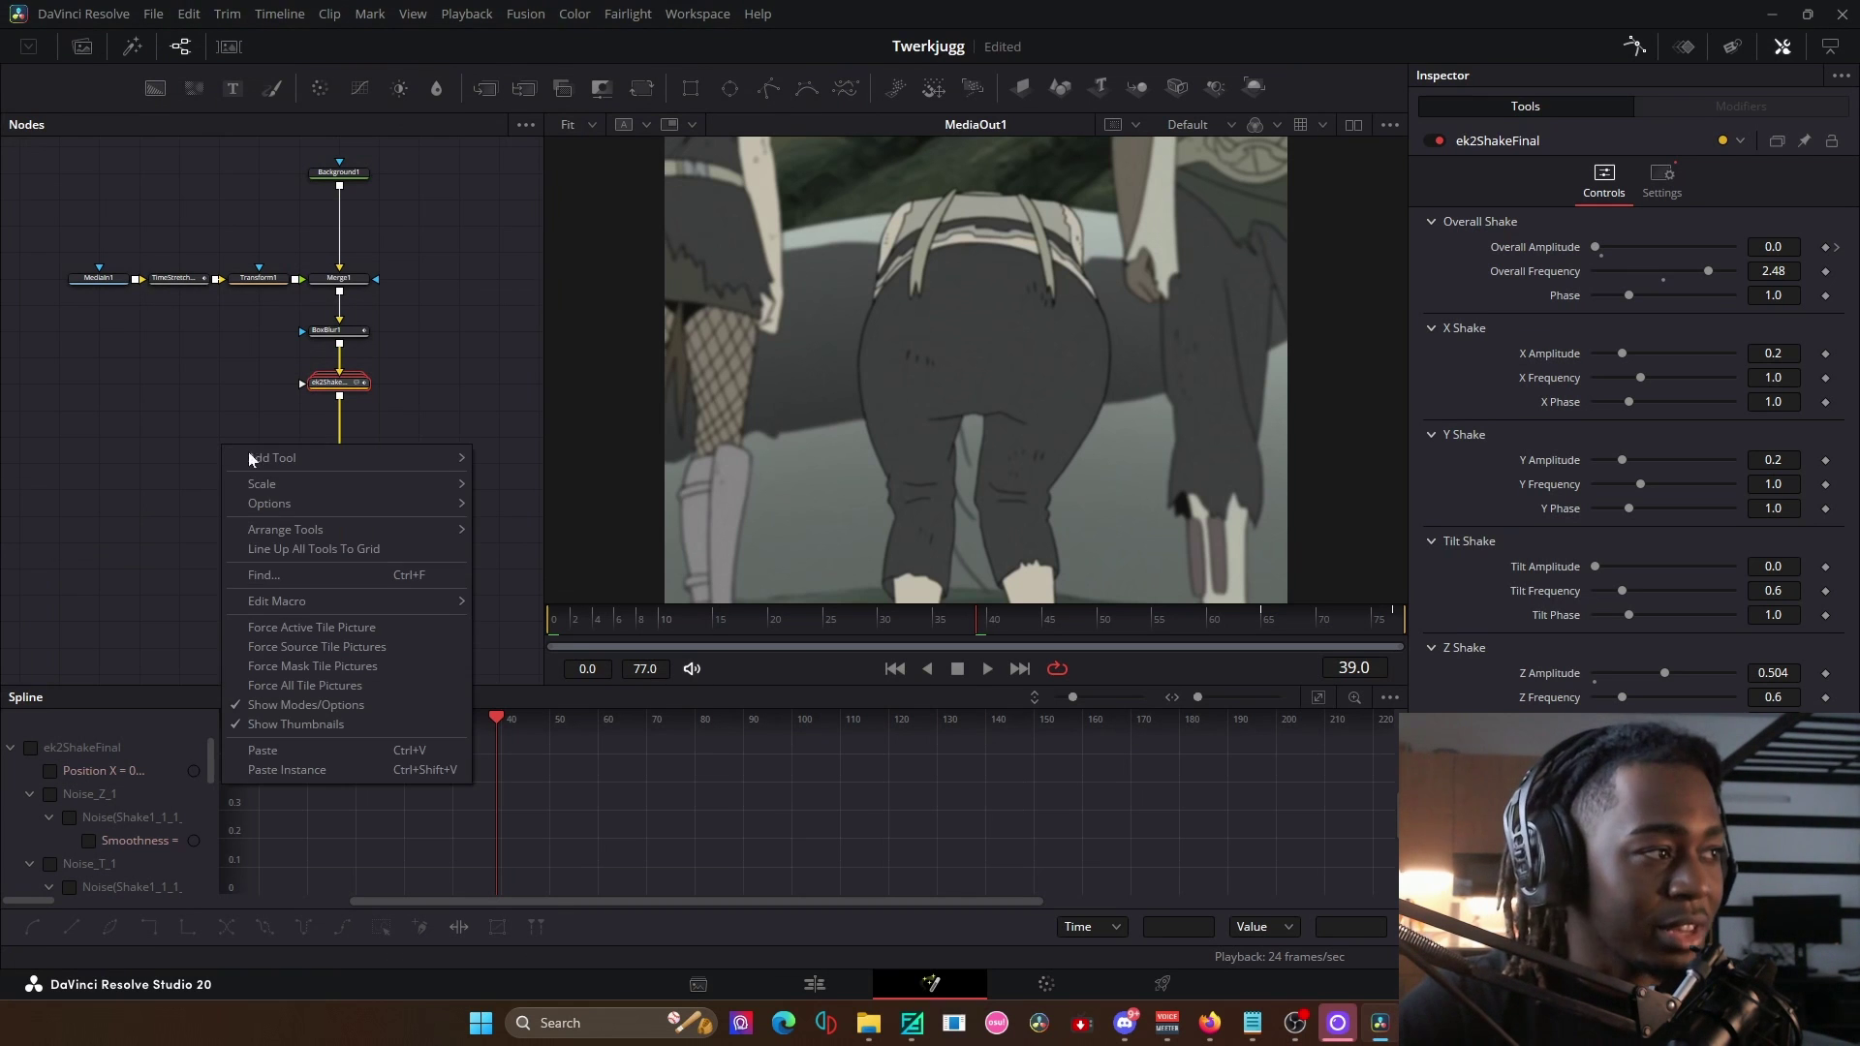
mouse_move(301, 602)
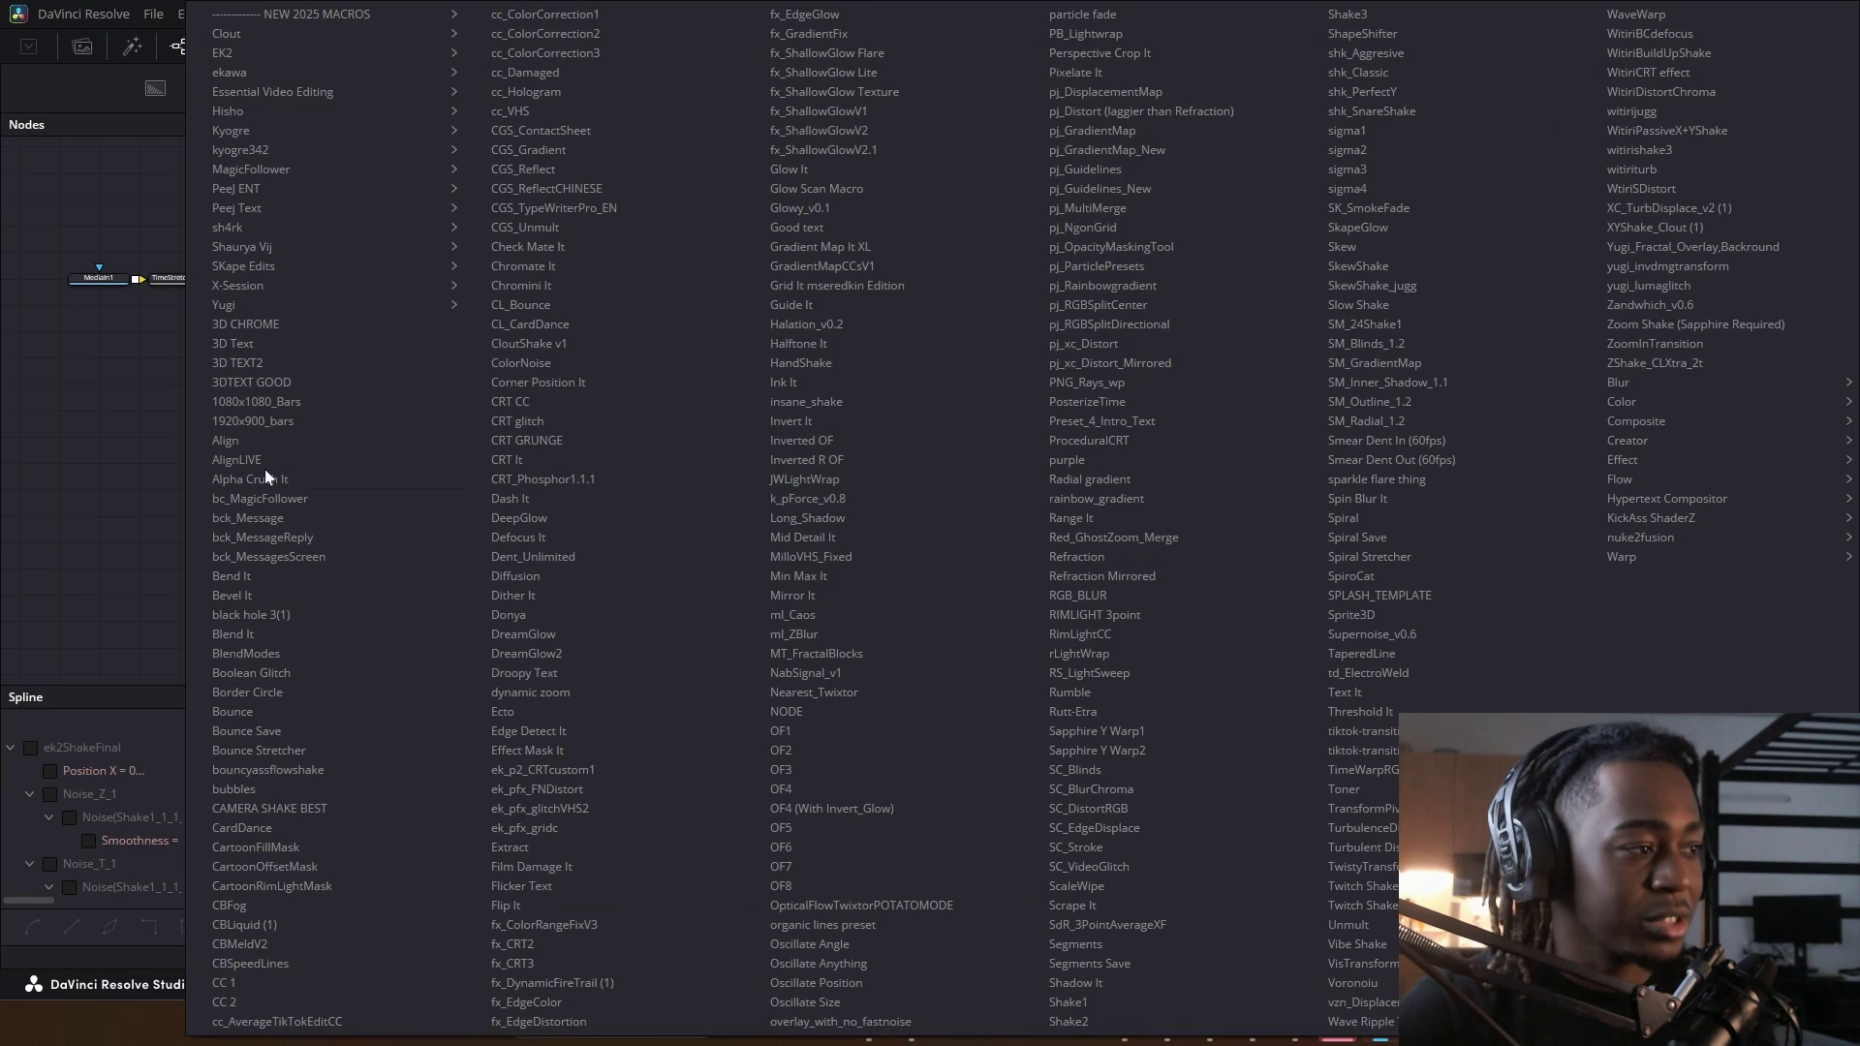
click(288, 328)
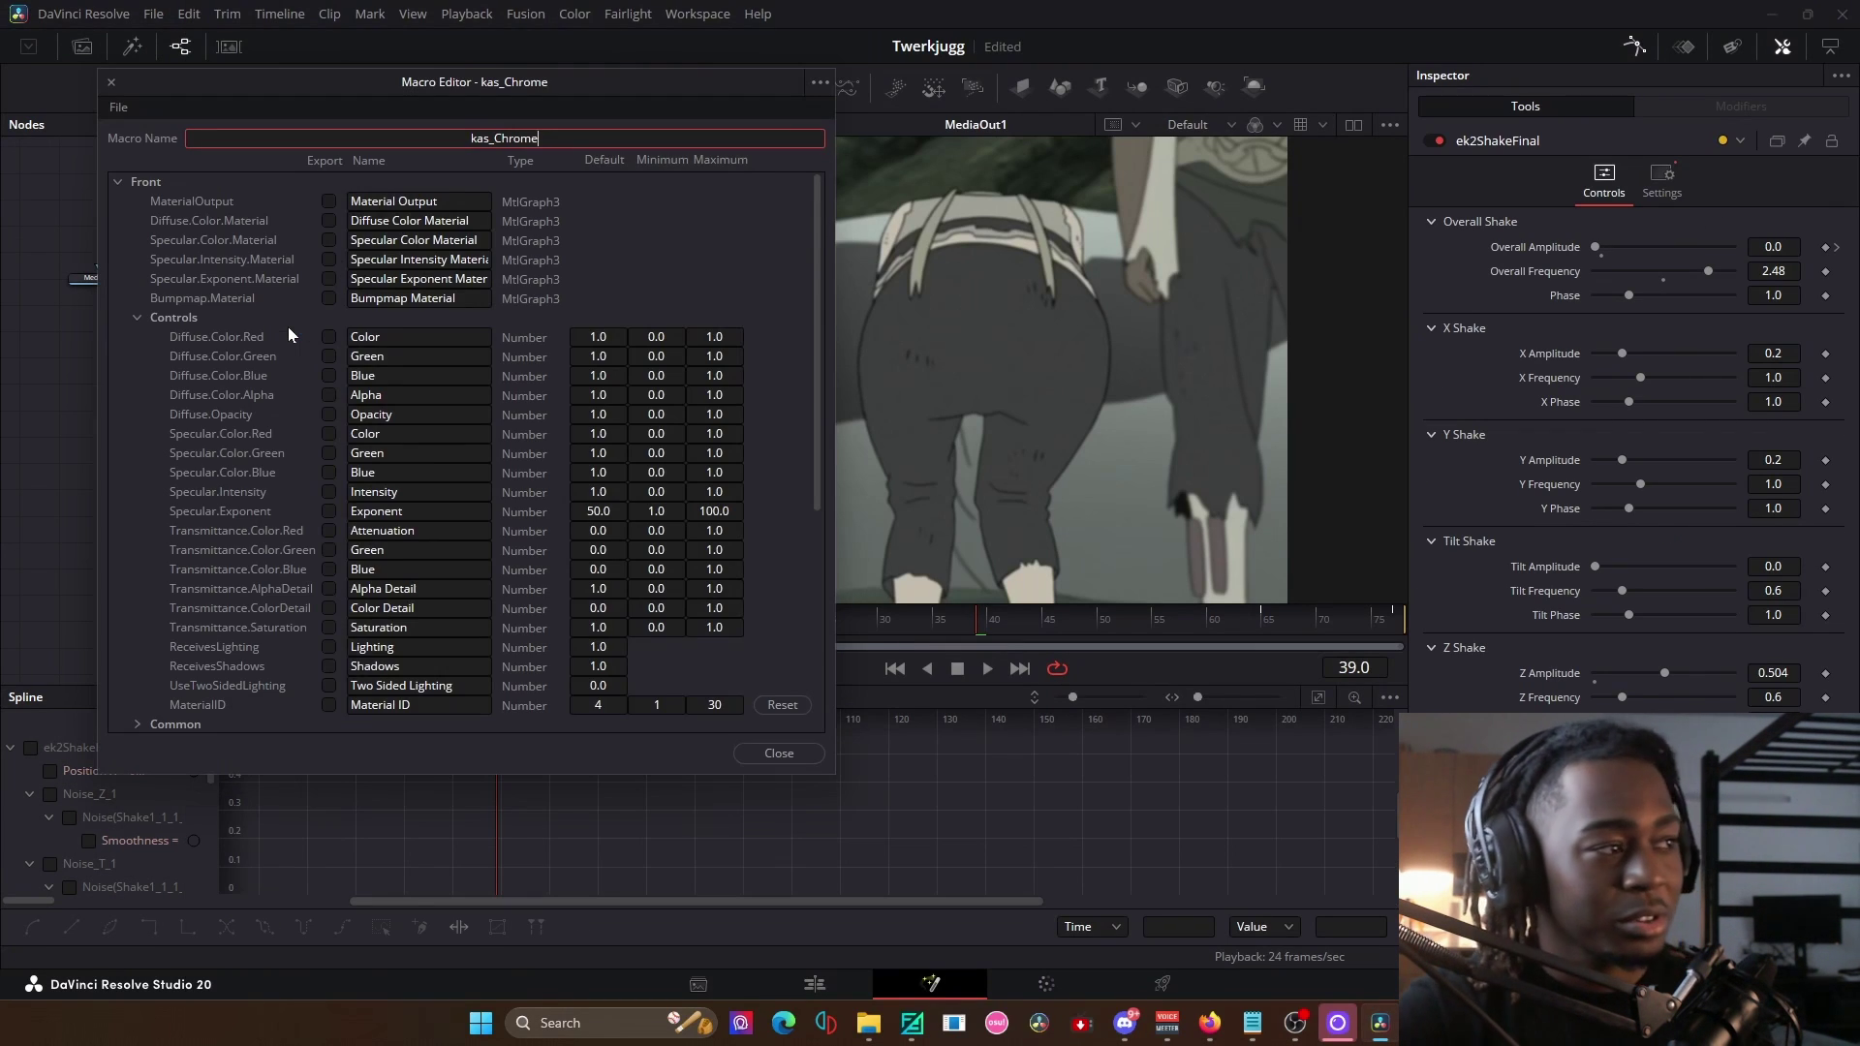
click(822, 81)
click(887, 110)
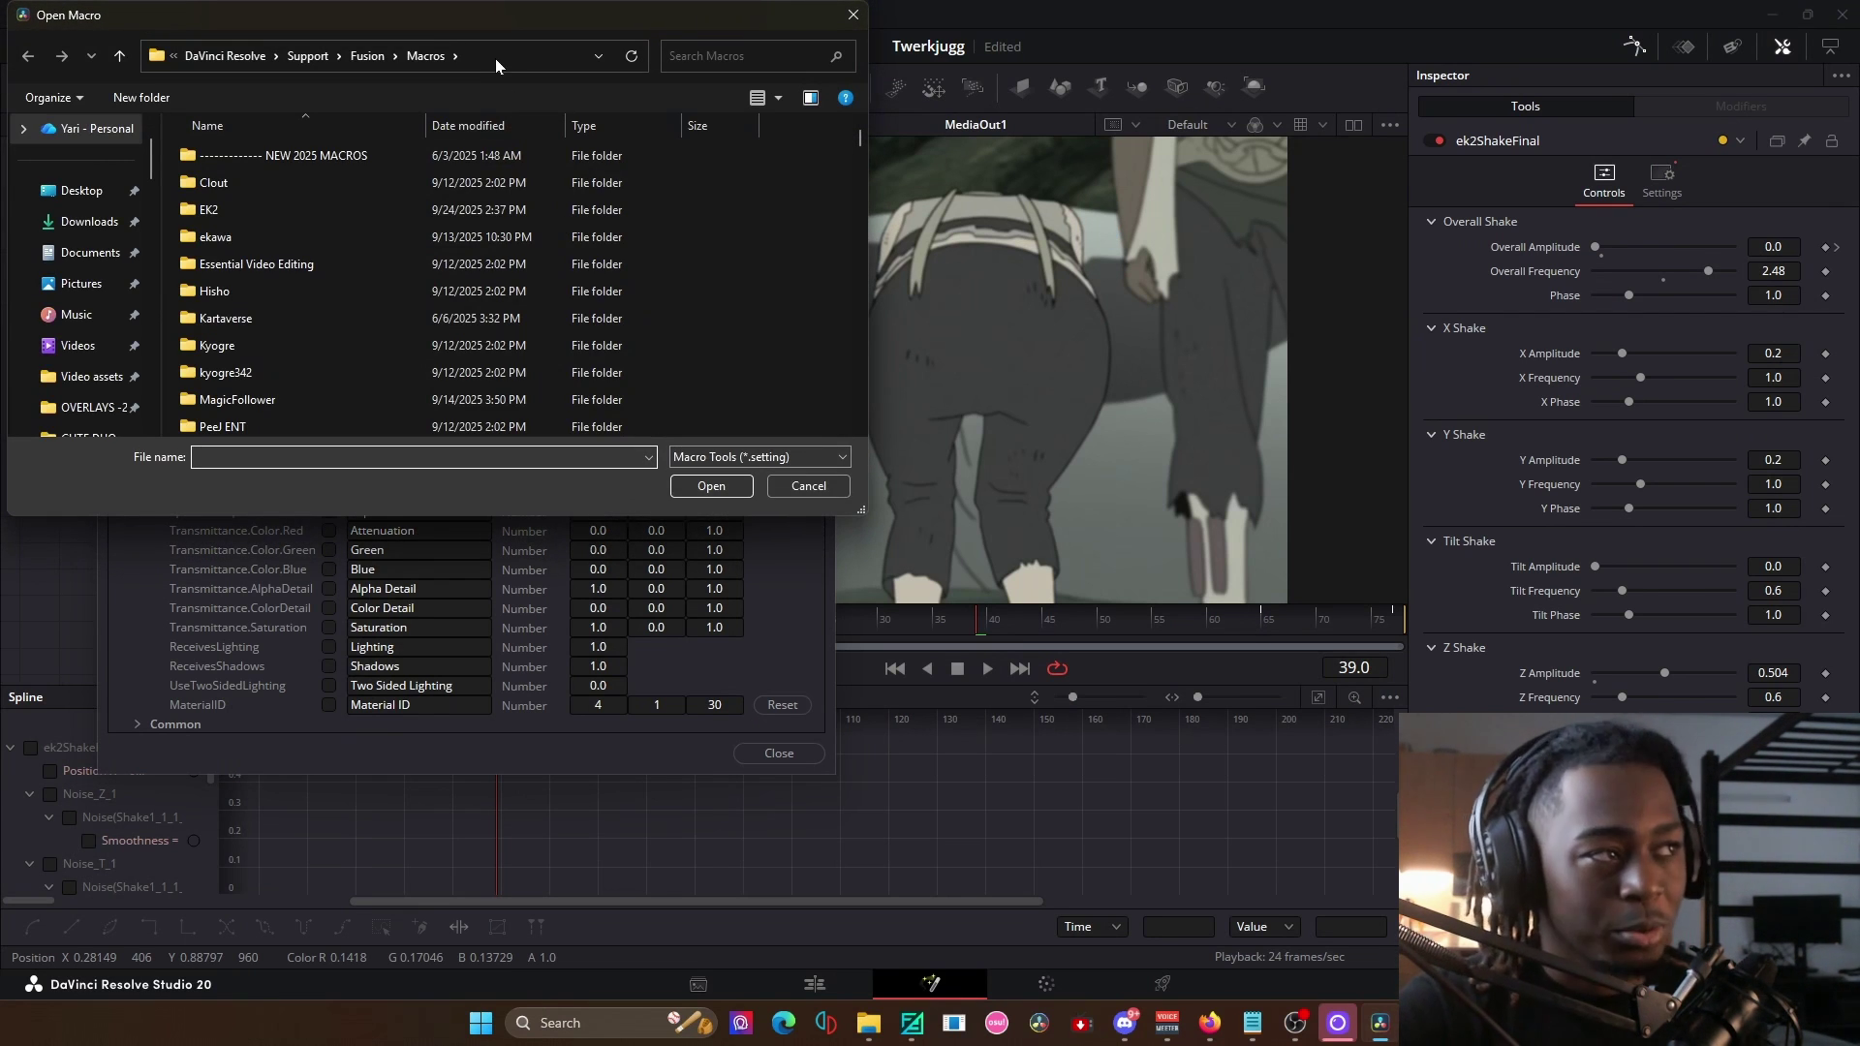
click(486, 56)
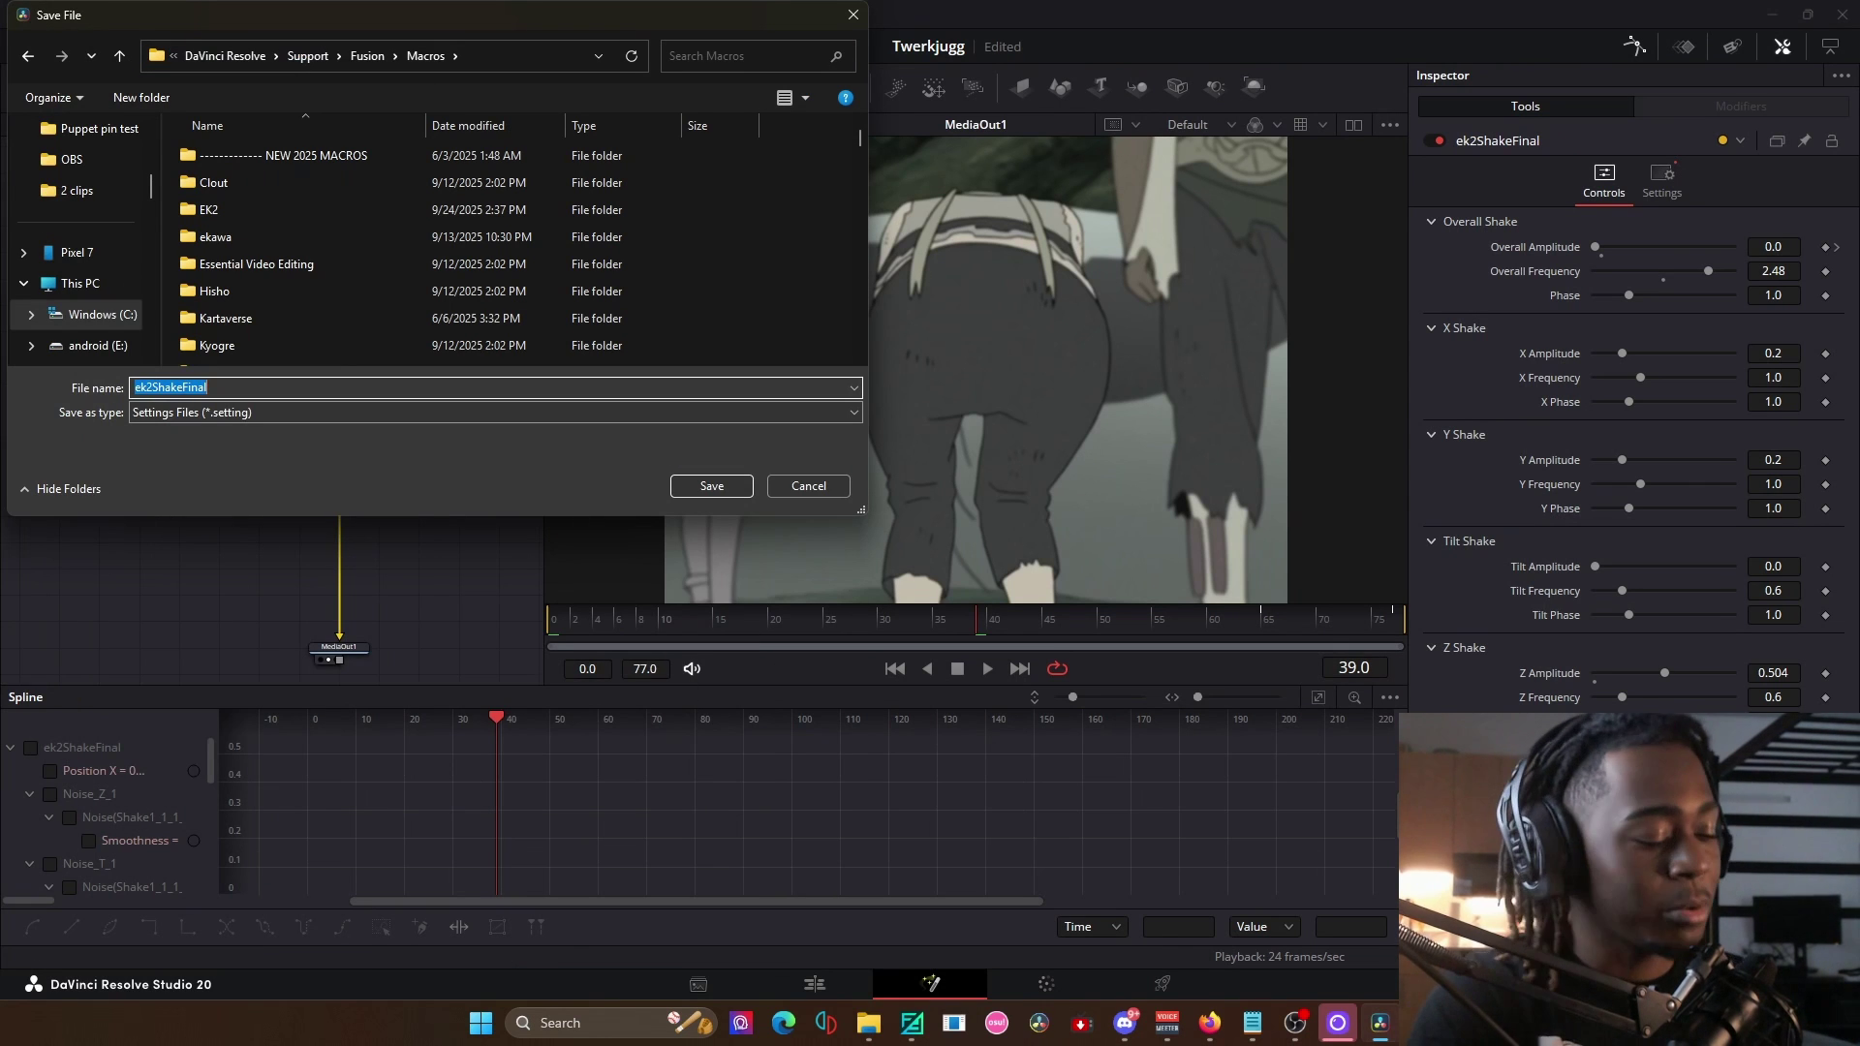
text(CLOUT SHAKE PRESE)
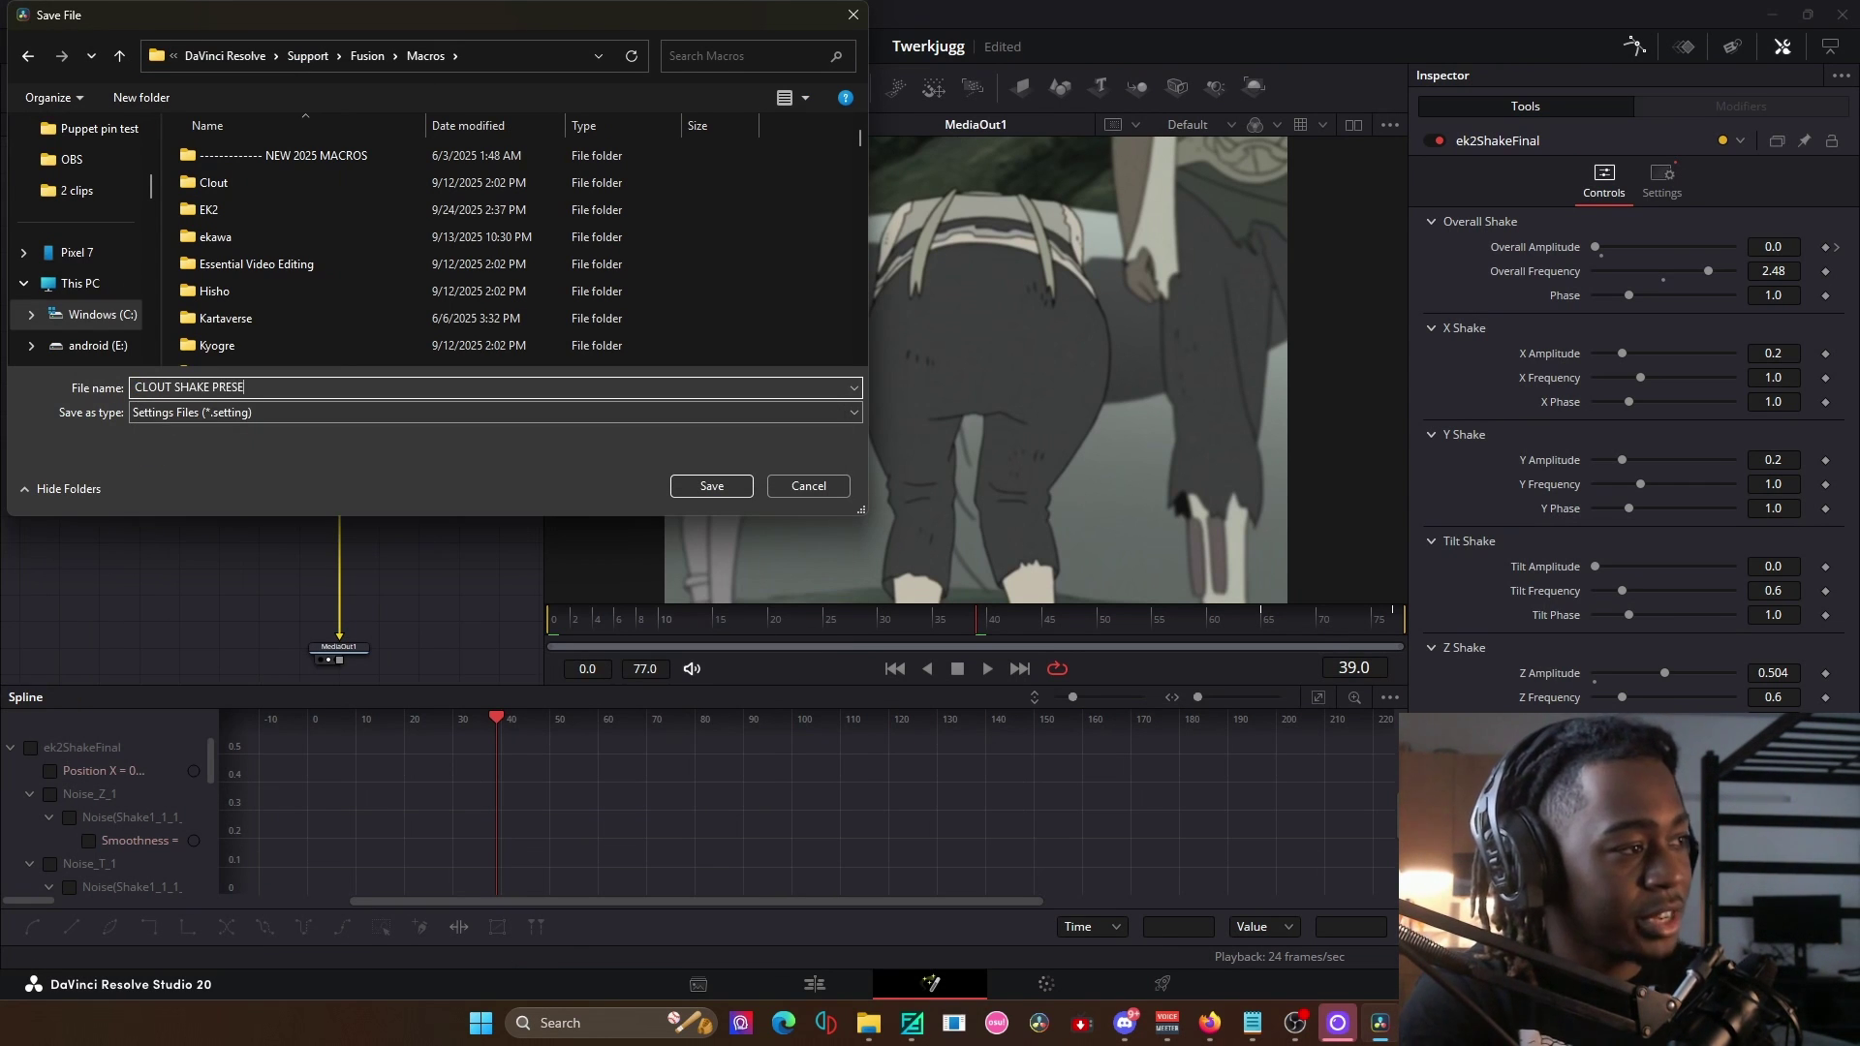
key(Return)
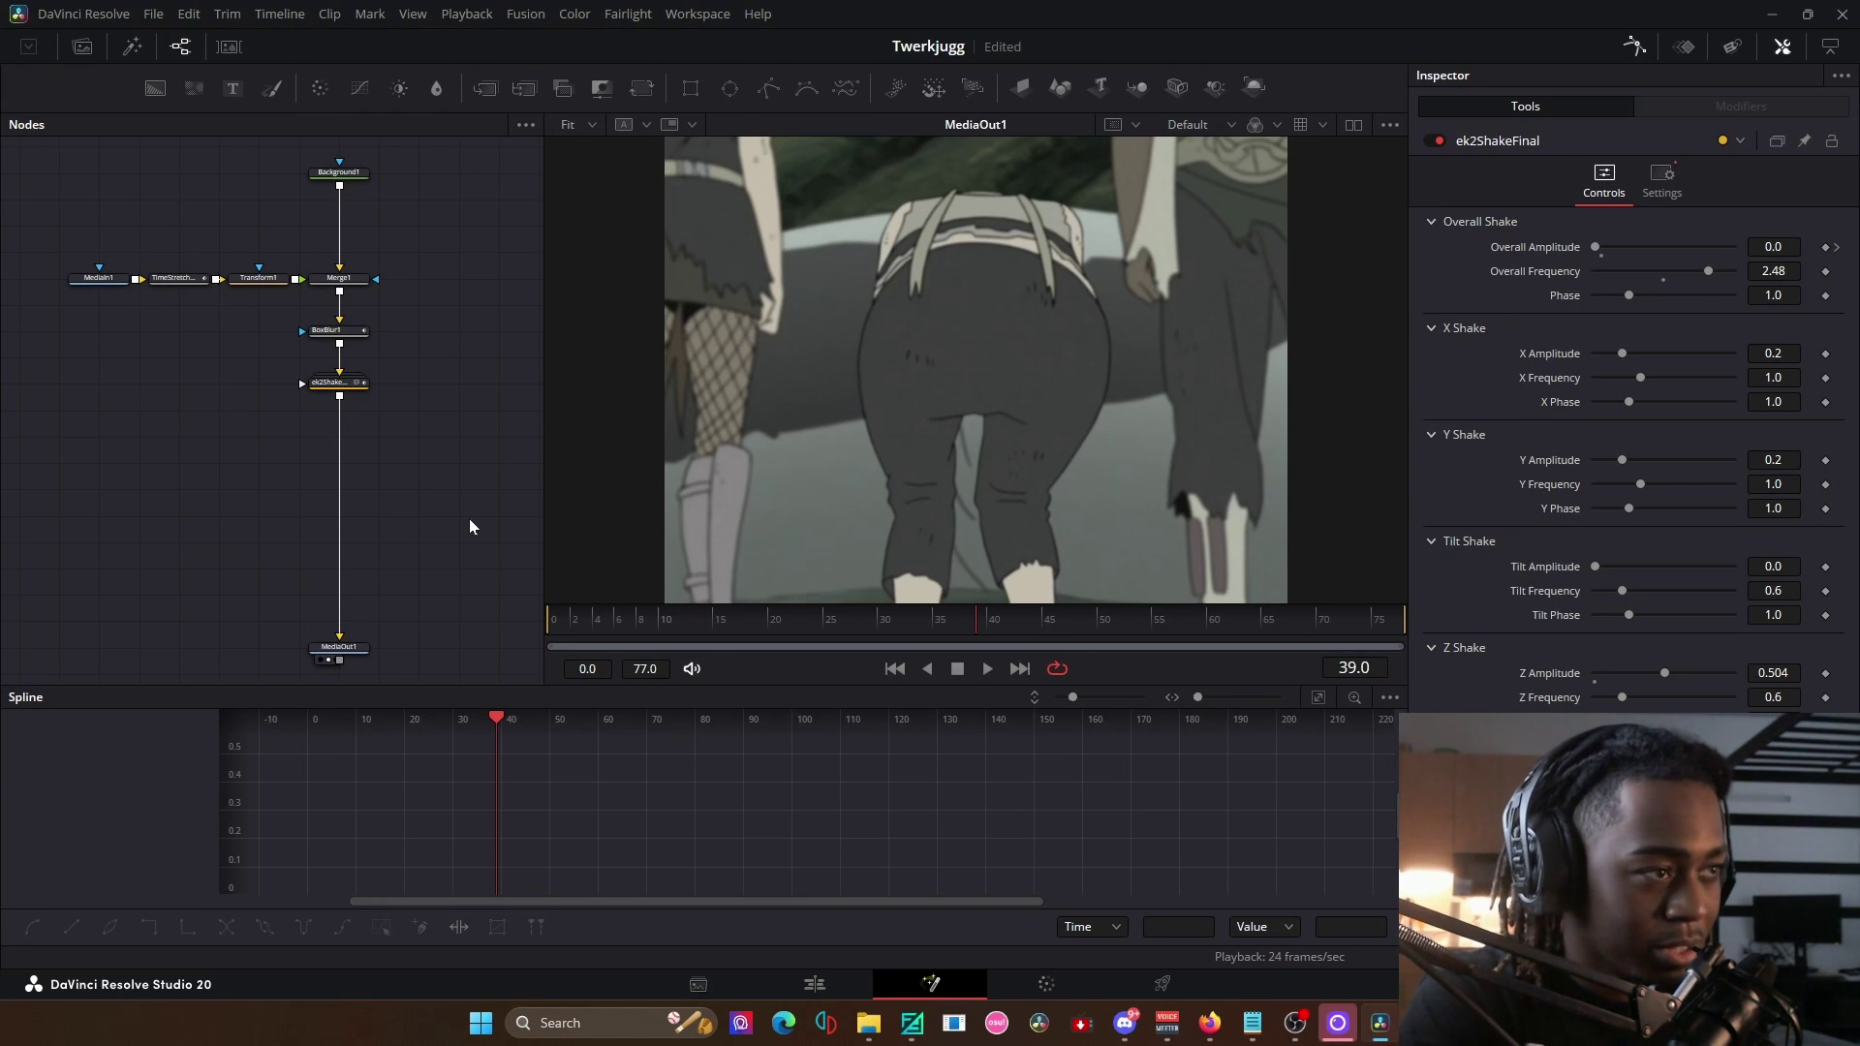
Add the CLOUT SHAKE PRESET node via tool search and check its keyframe at frame 77.
key(shift+space)
text(clout shak)
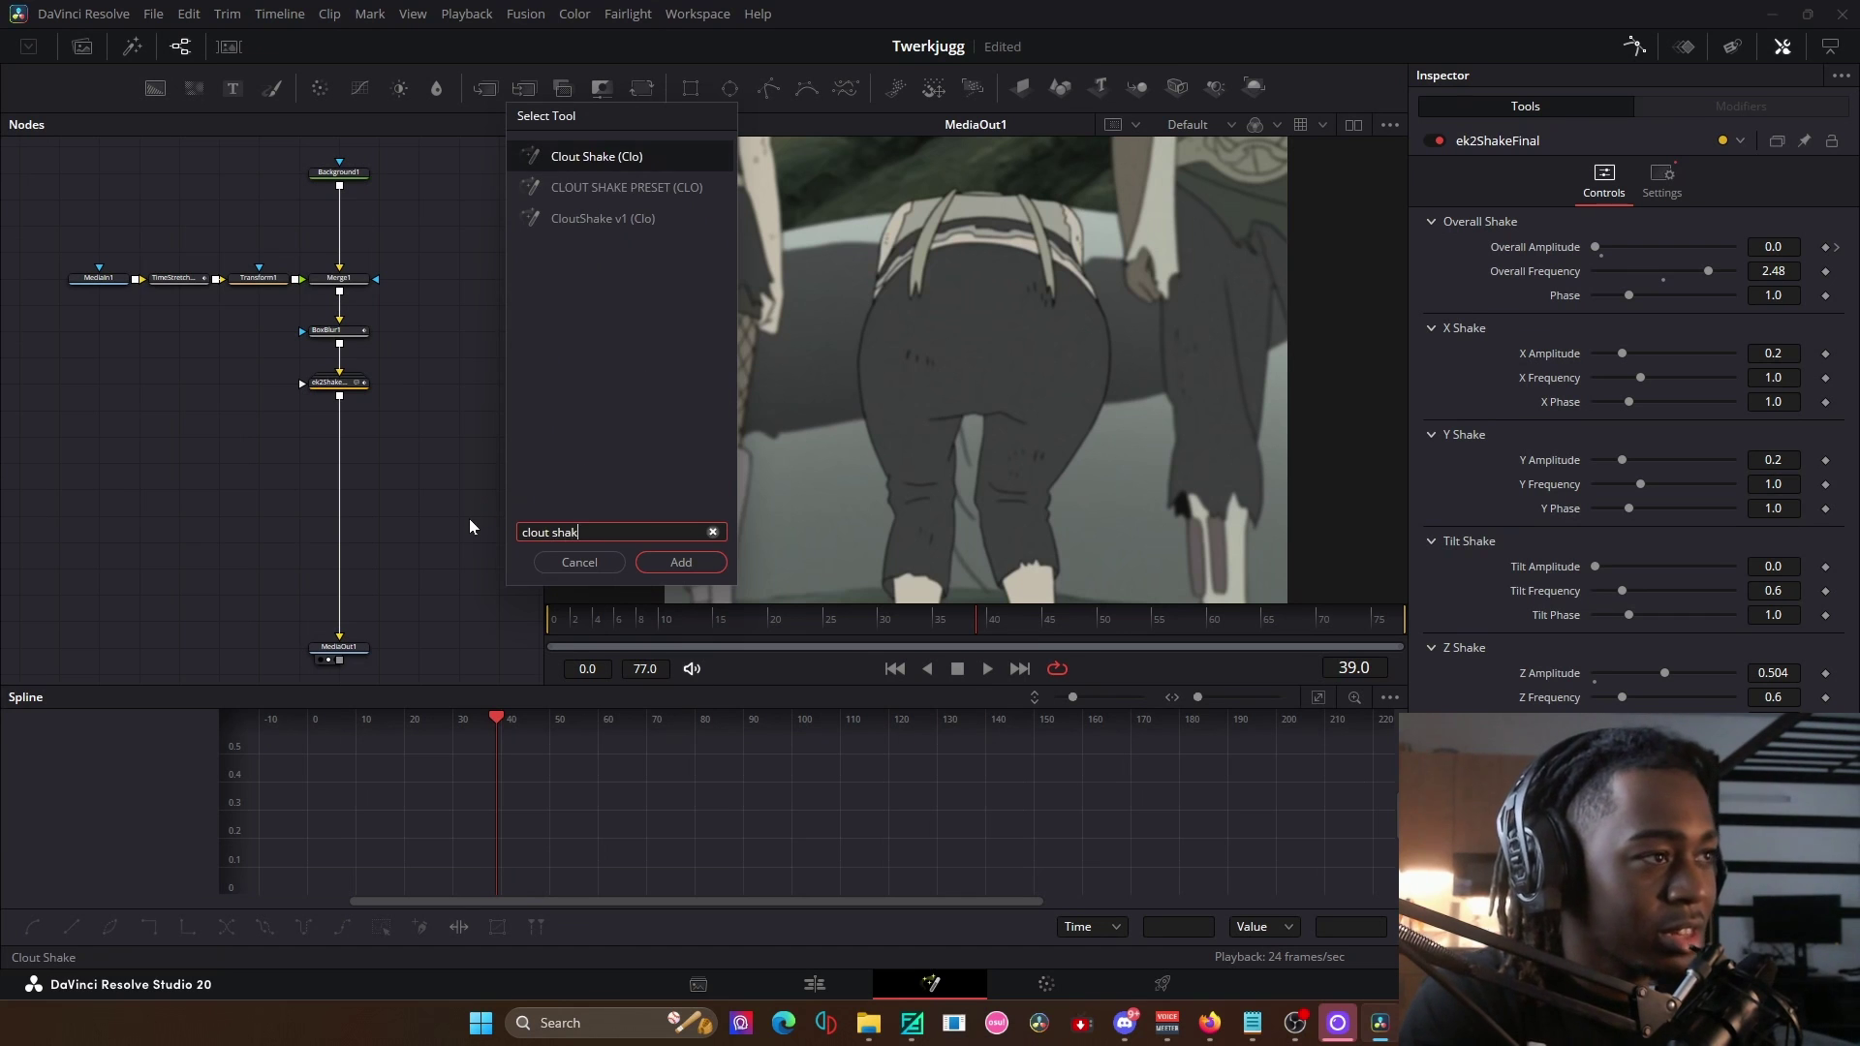
text(e)
key(Down)
key(Return)
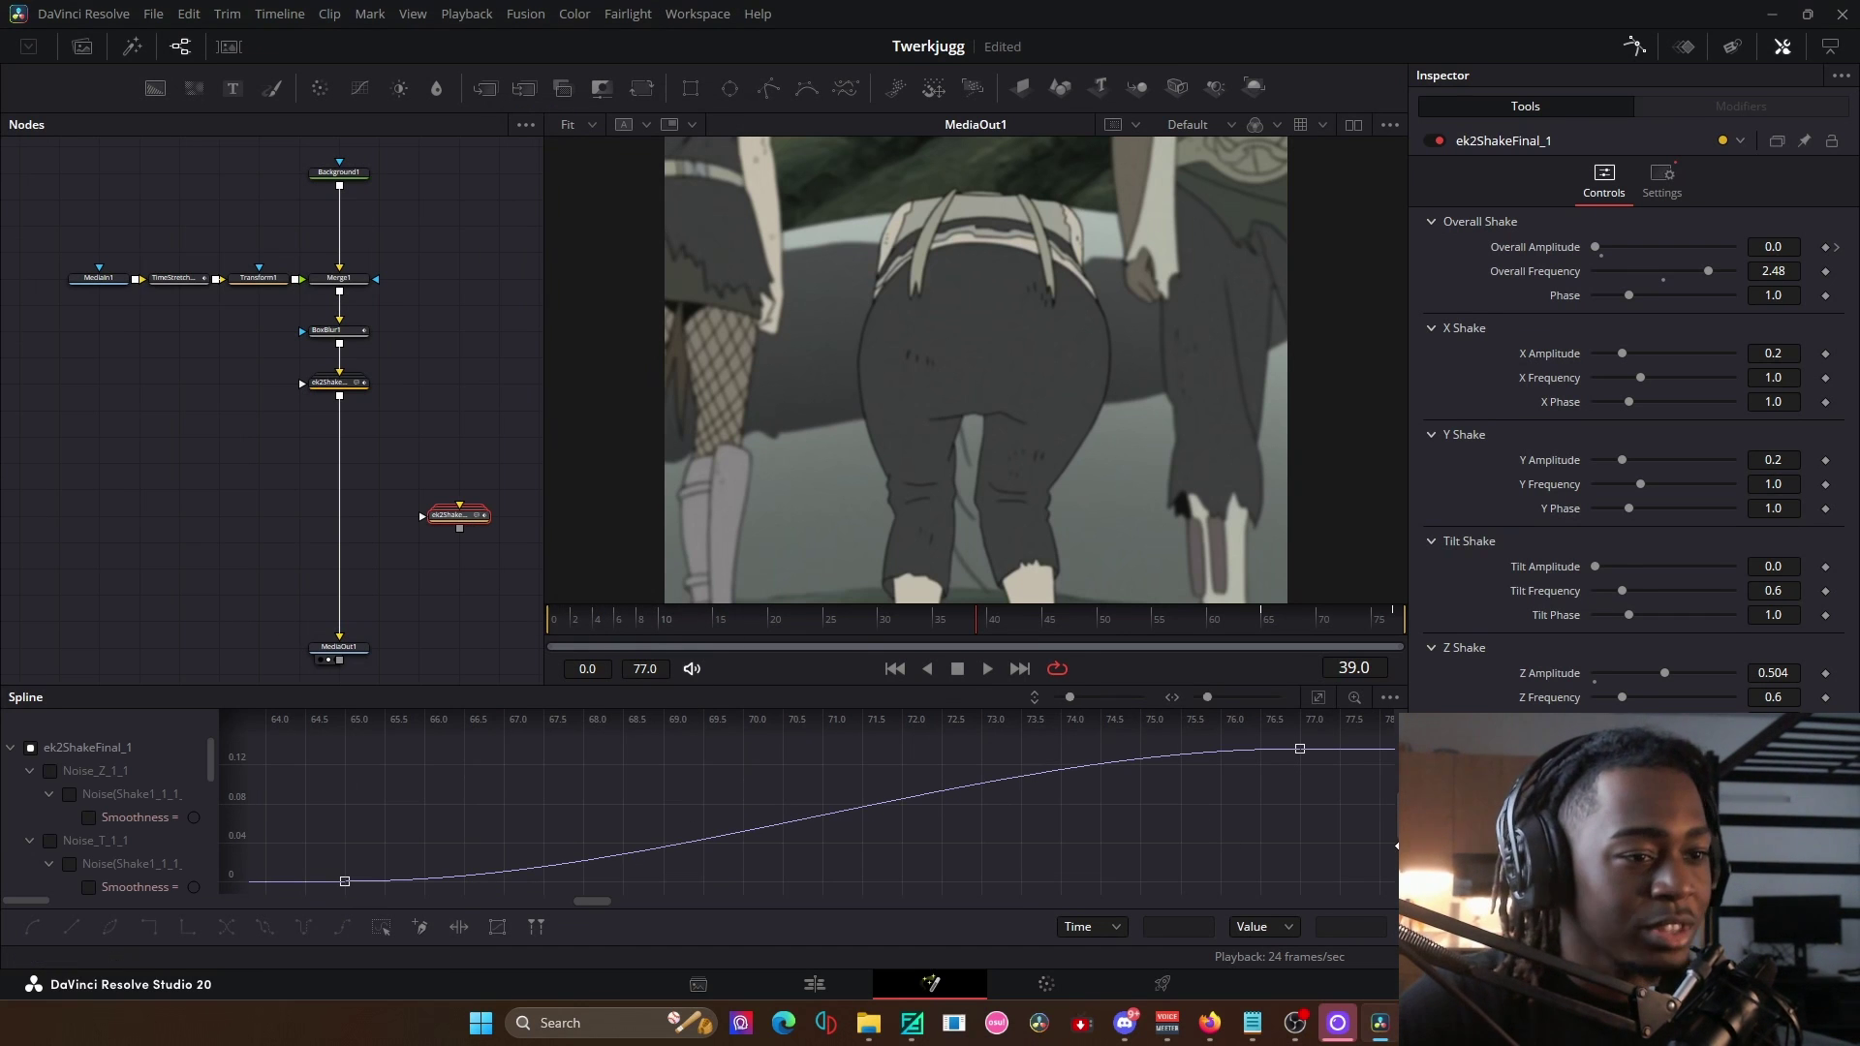
click(1300, 749)
click(473, 614)
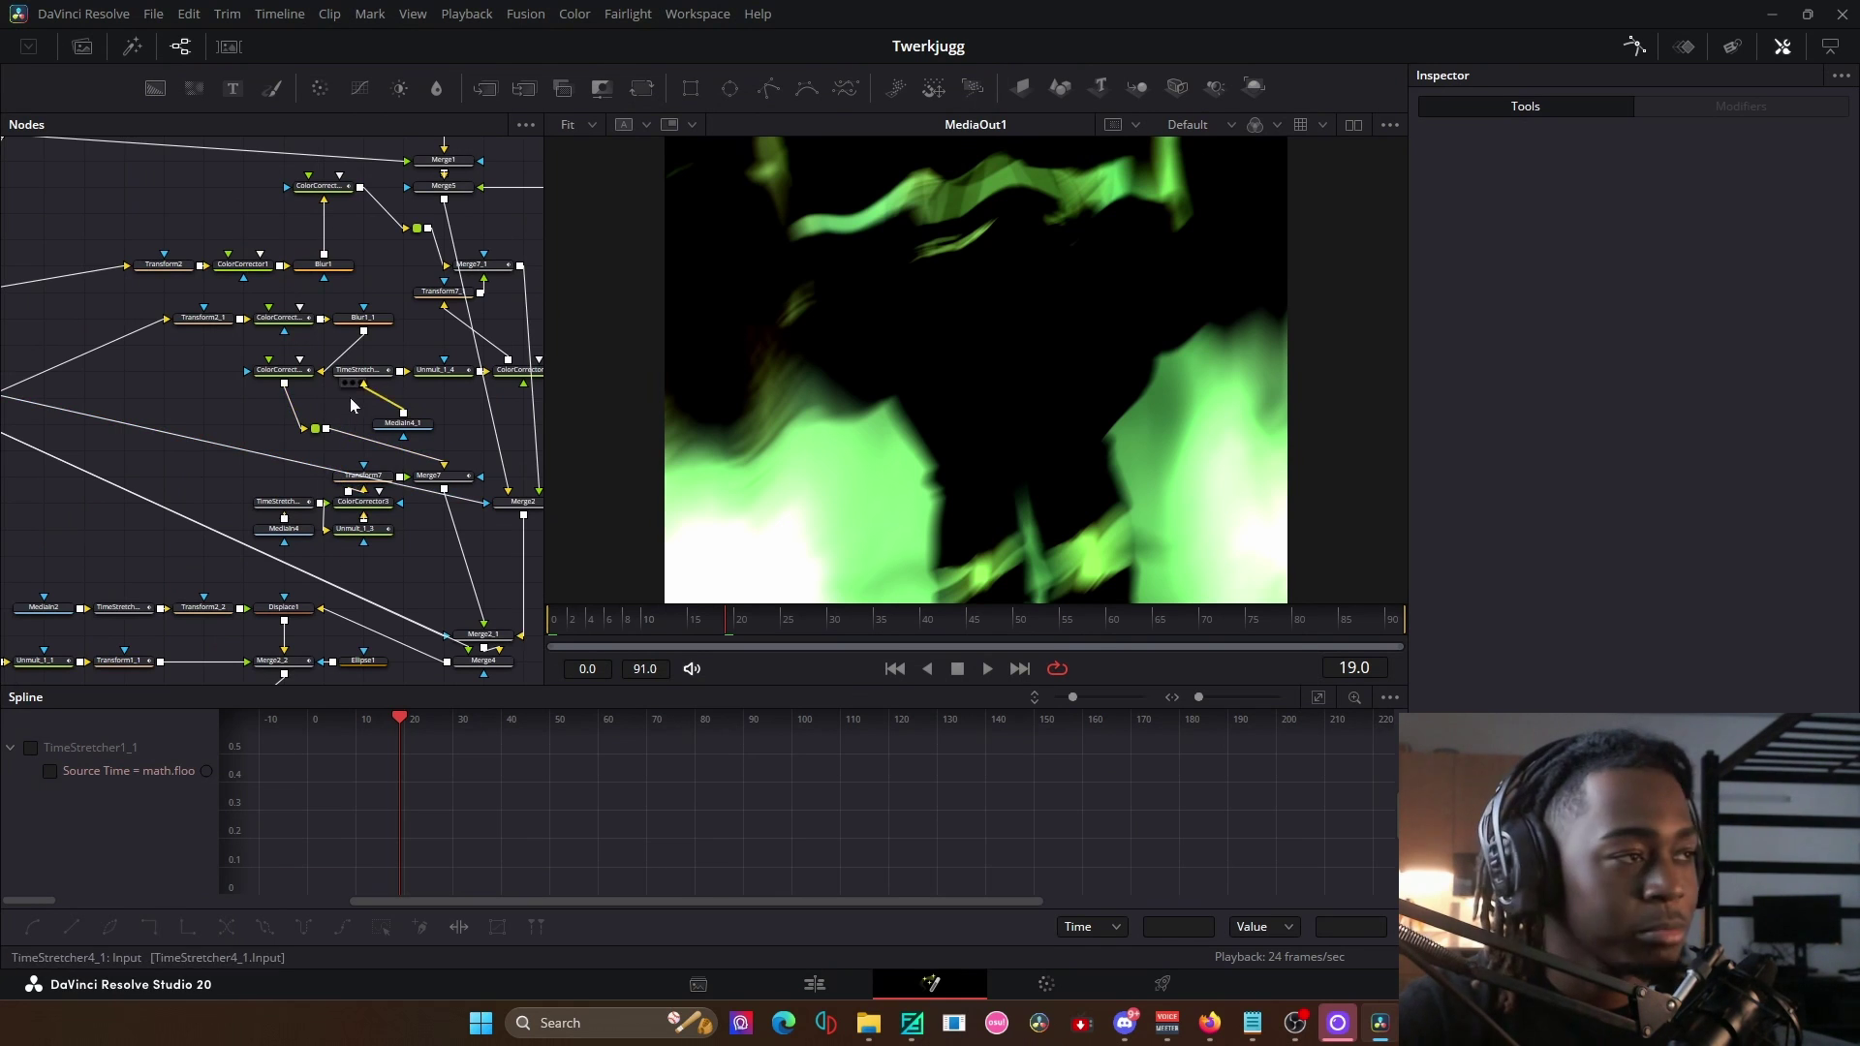
Move Merge5 away from Merge1 and place Background1 above Merge1.
drag(351, 399, 175, 489)
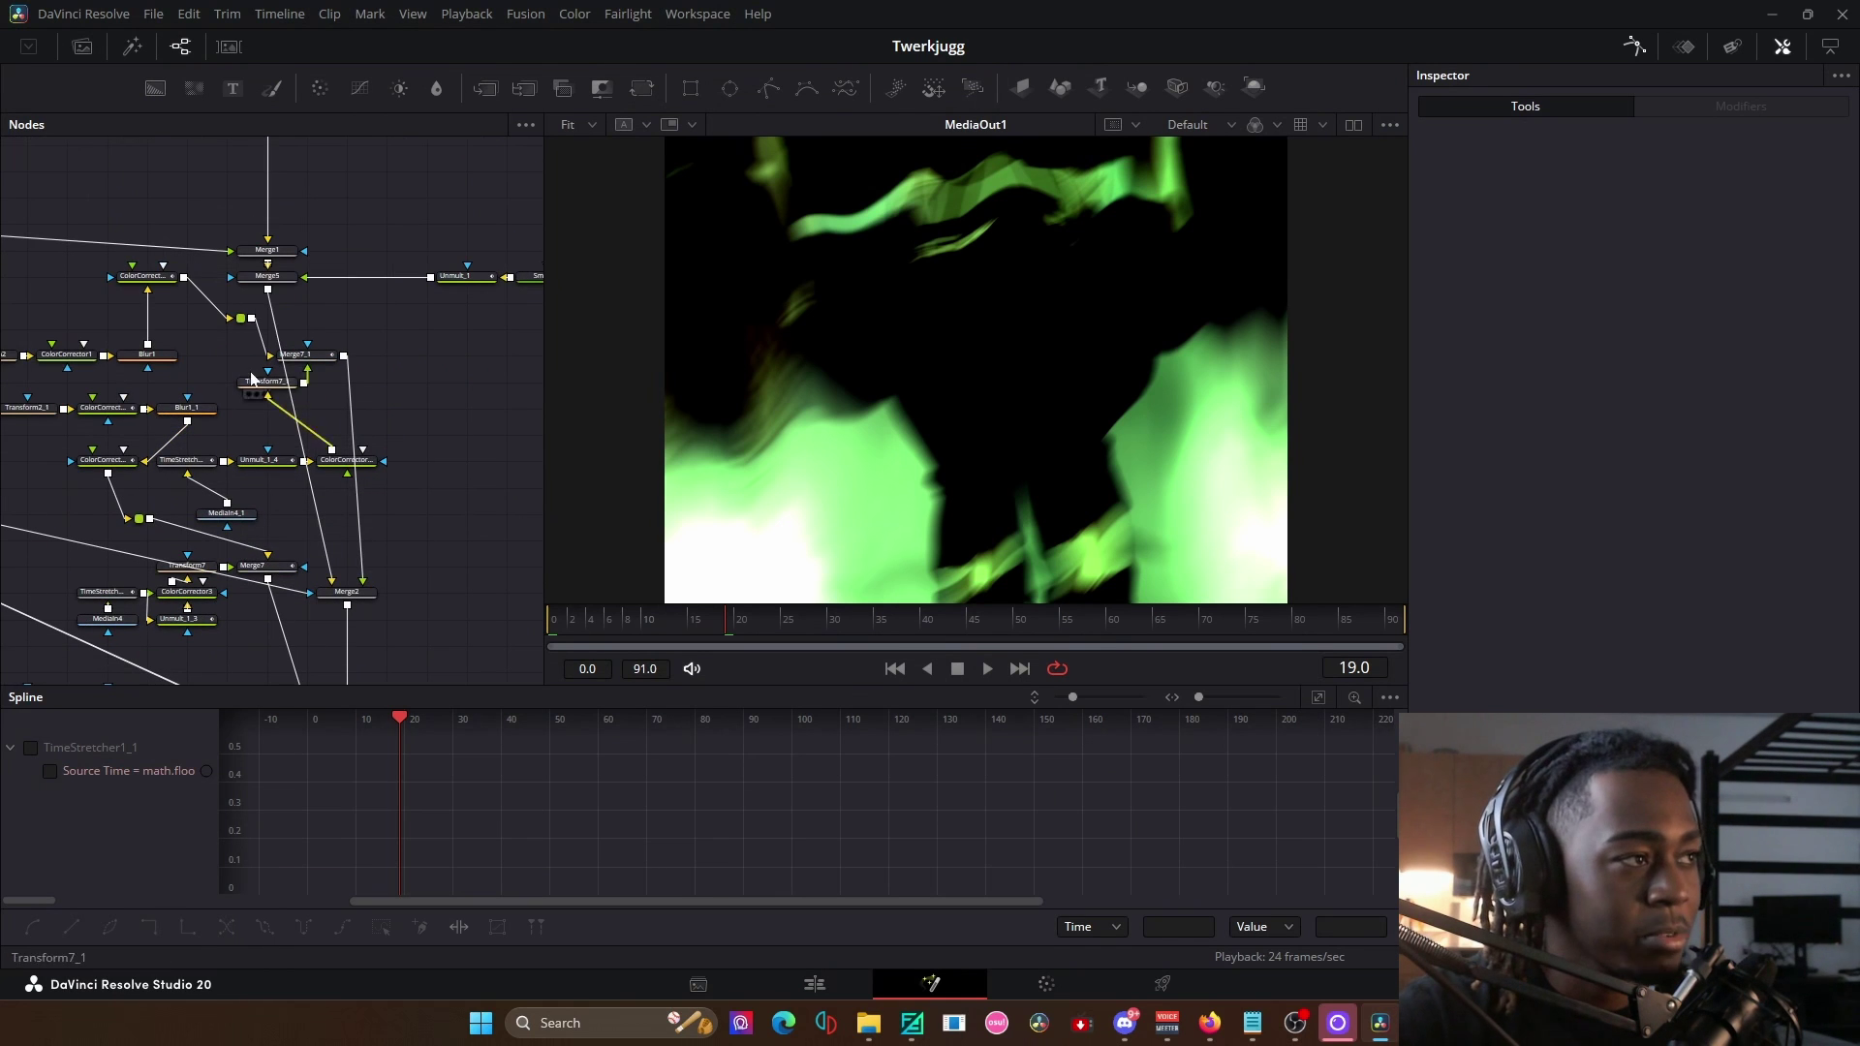
drag(271, 274, 313, 295)
scroll(293, 273, up, 3)
drag(407, 545, 186, 513)
click(302, 423)
Move Unmult_1 and Smoke1 level with Merge5, shift MagicMask1 right, and select Merge2_1.
drag(303, 422, 318, 431)
drag(324, 424, 634, 351)
drag(143, 390, 645, 312)
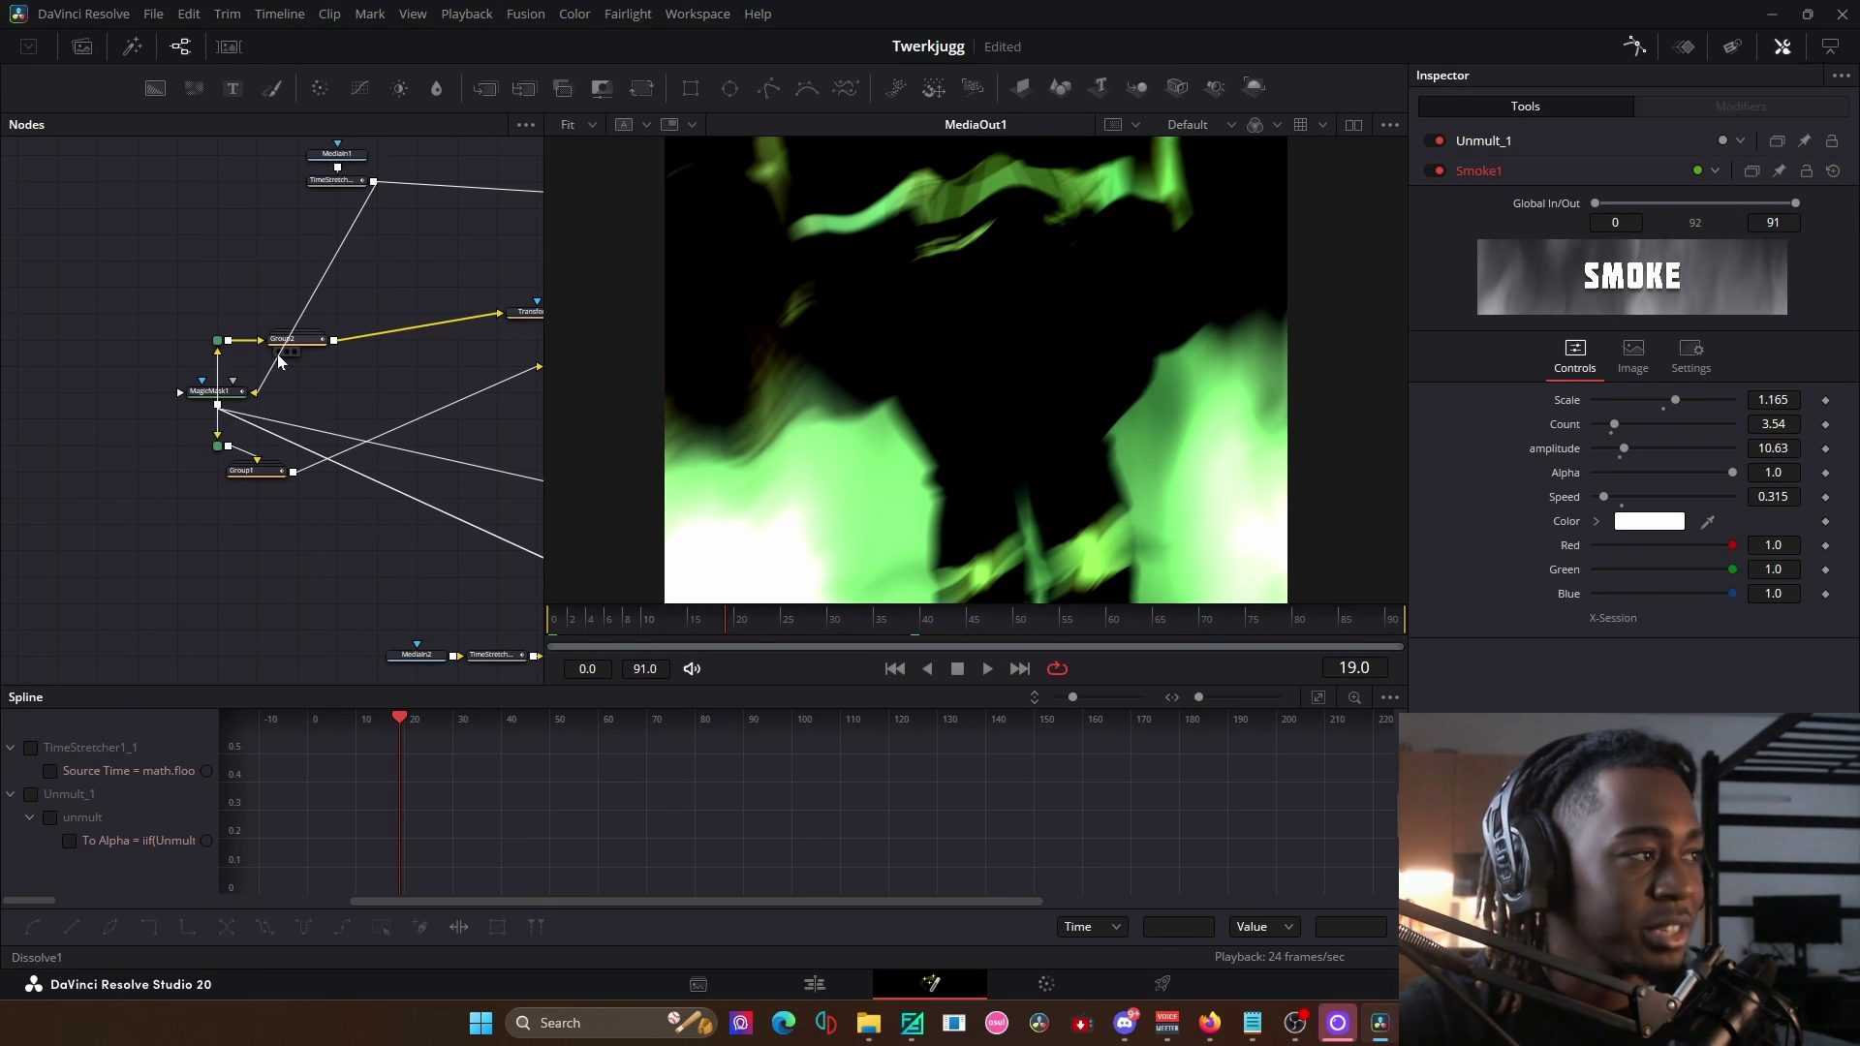
drag(238, 393, 324, 397)
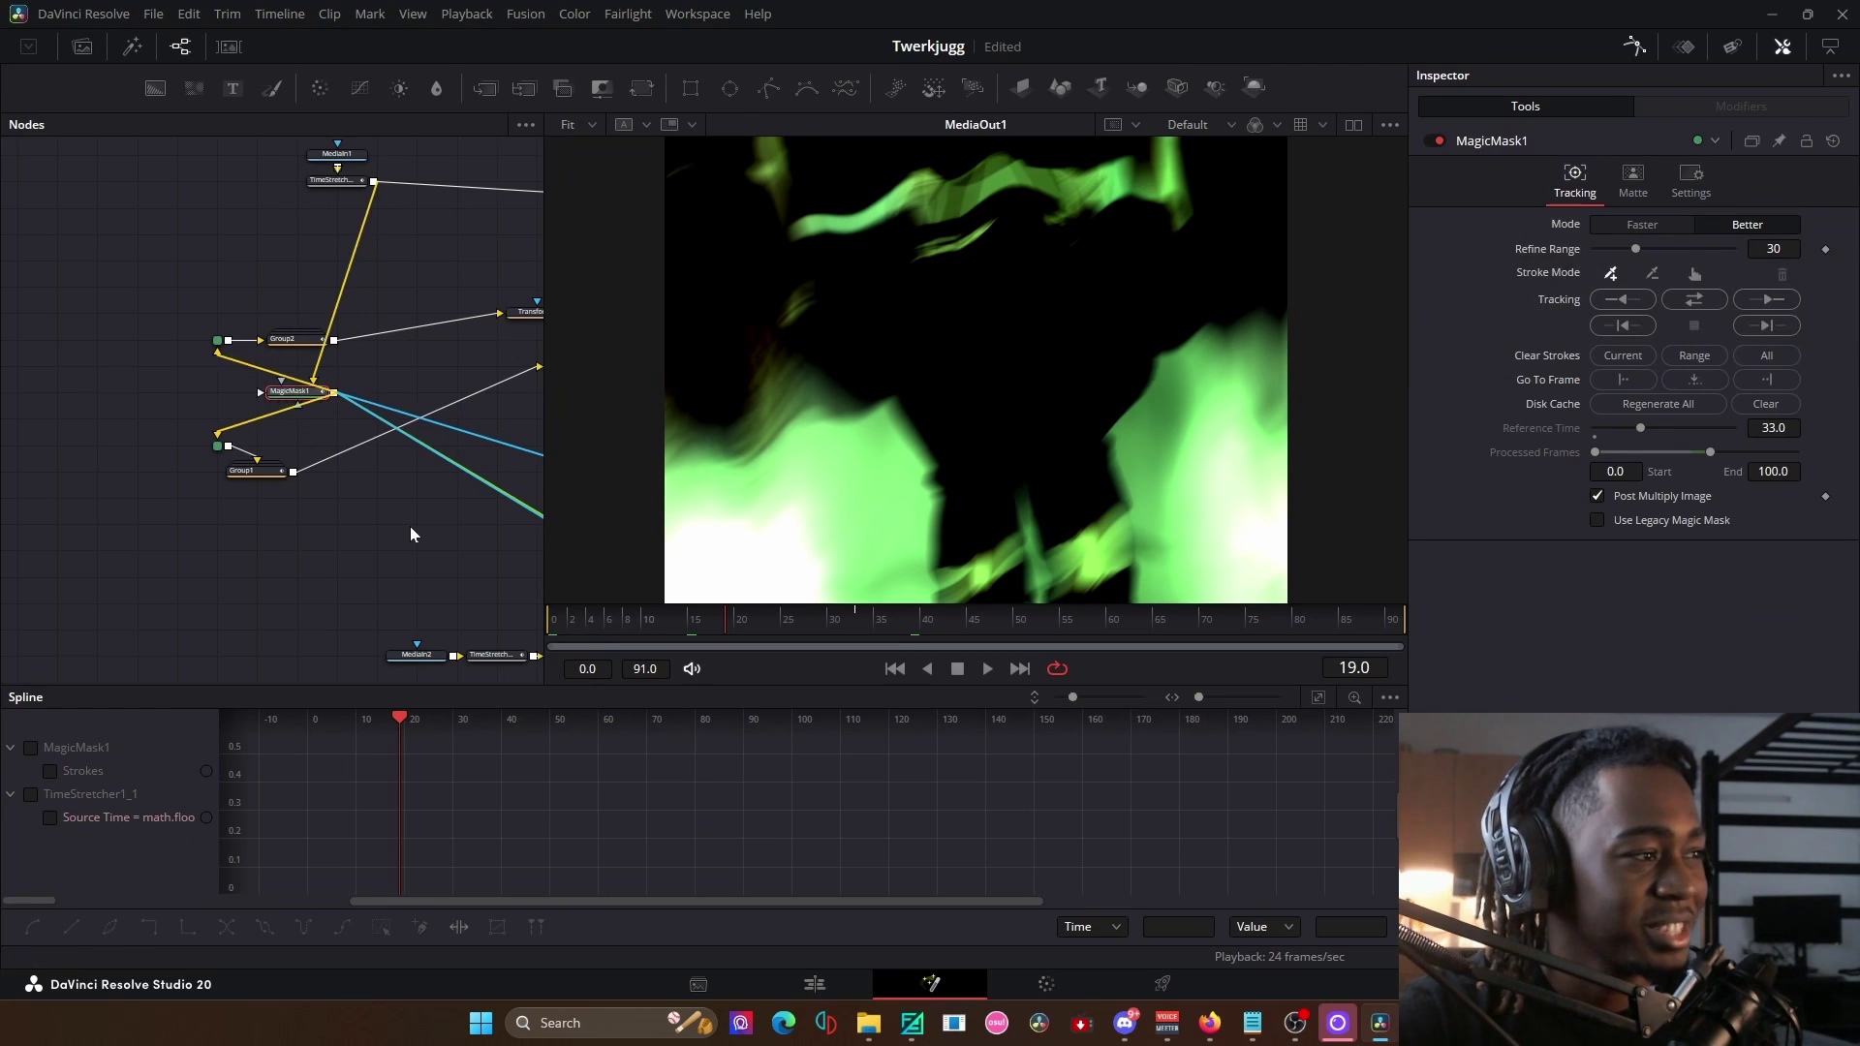
scroll(410, 526, right, 5)
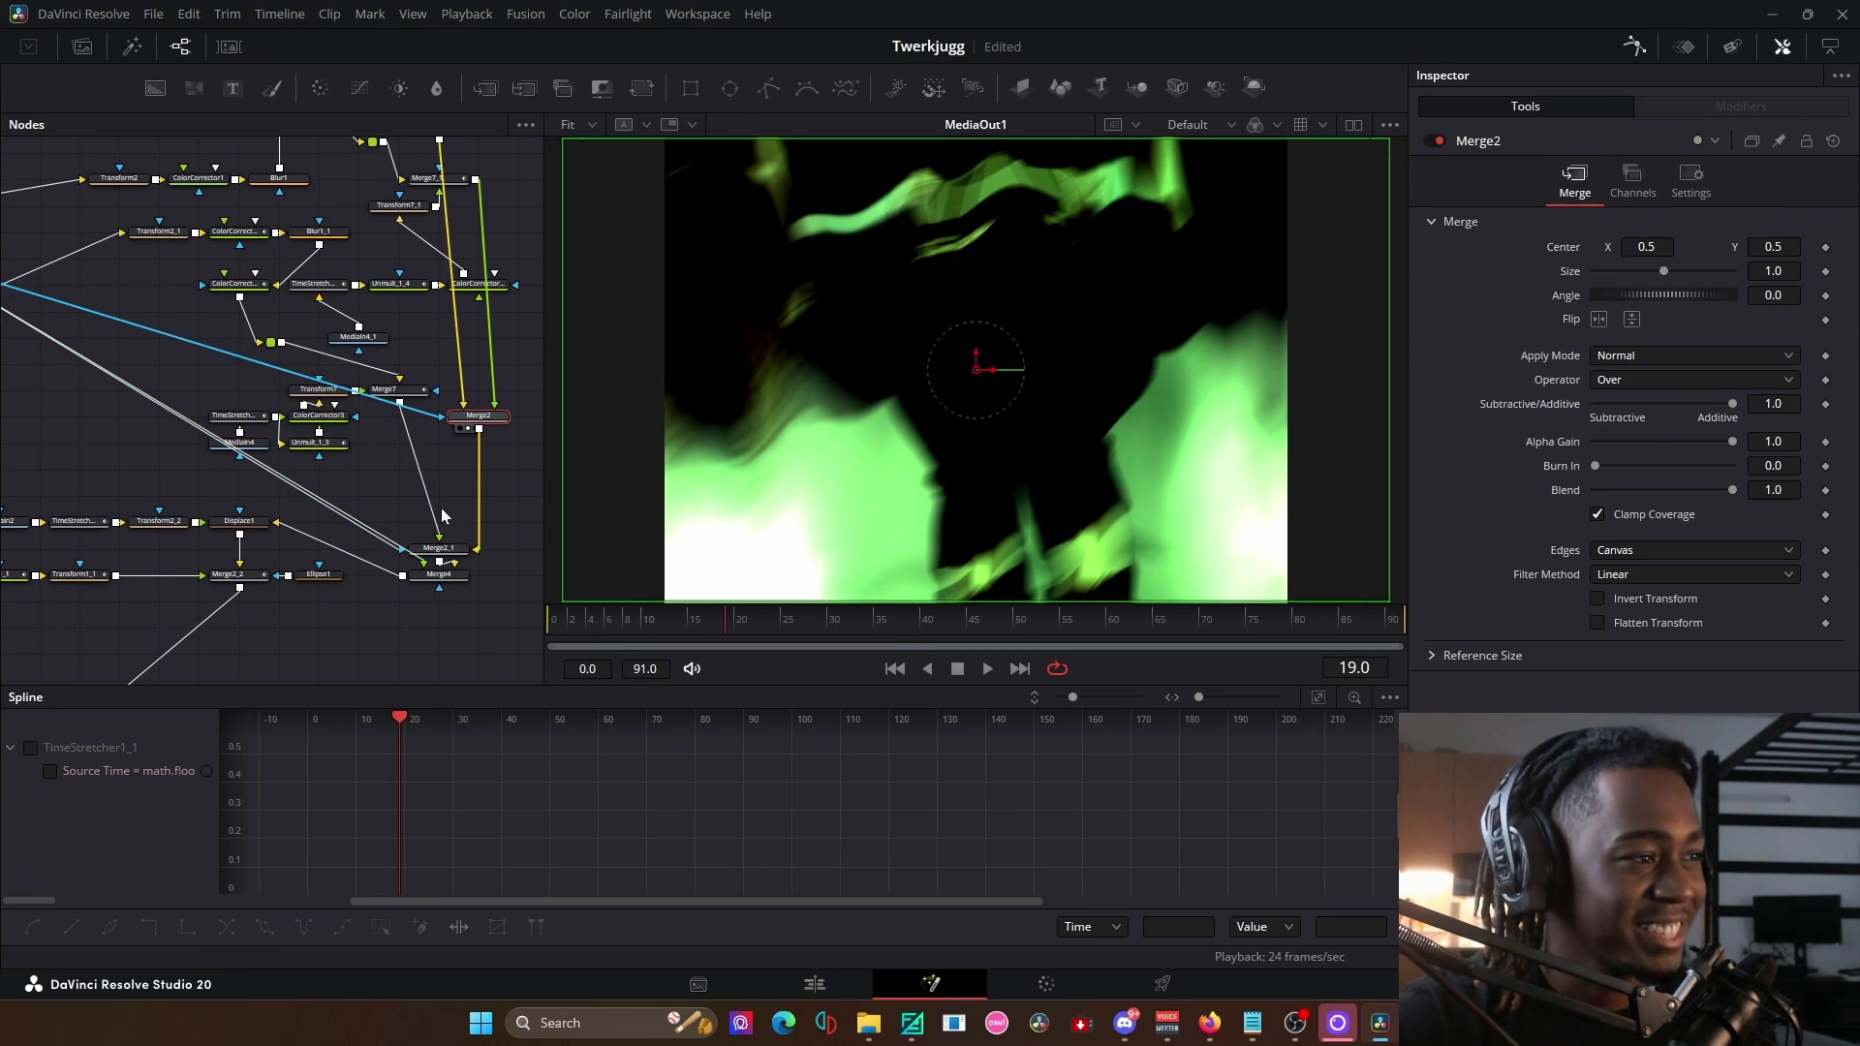
click(438, 548)
View Merge2_1 and then Merge4 in the viewer.
key(1)
click(438, 577)
key(1)
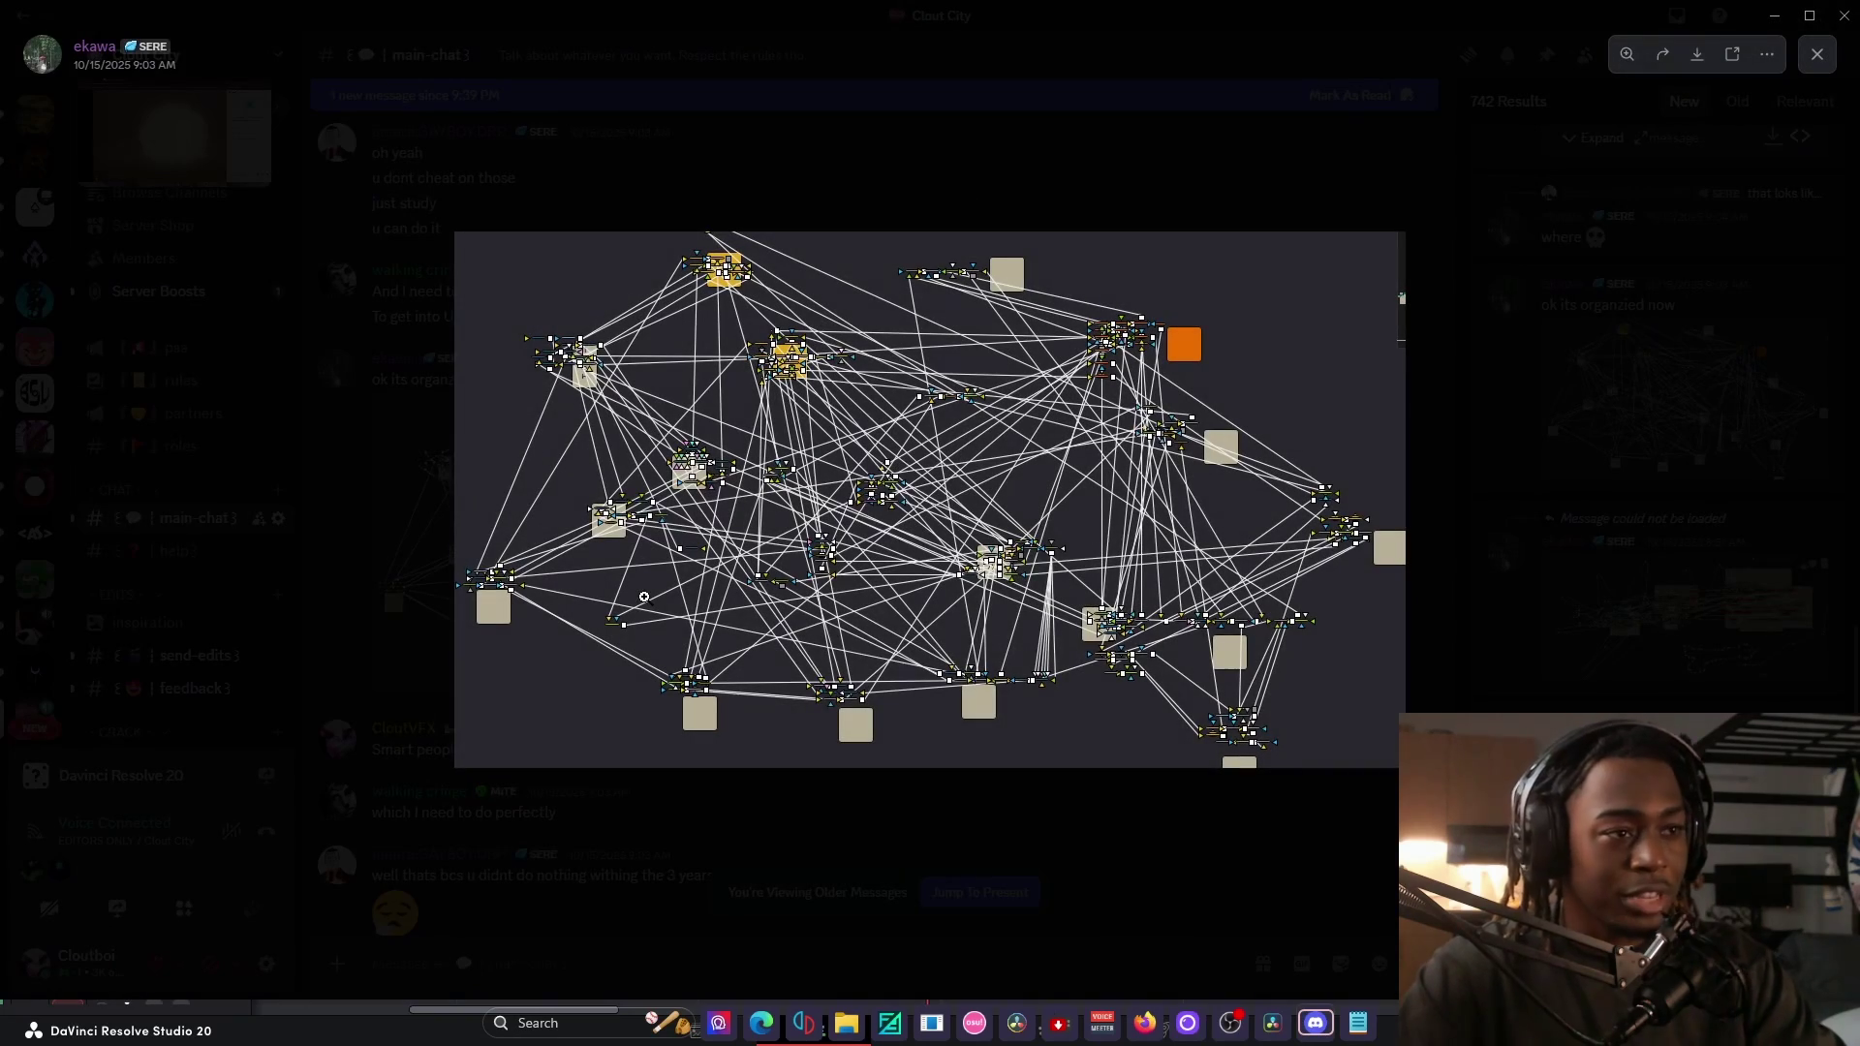
In Discord, enlarge the shared node-graph screenshots and zoom into the second one.
click(644, 597)
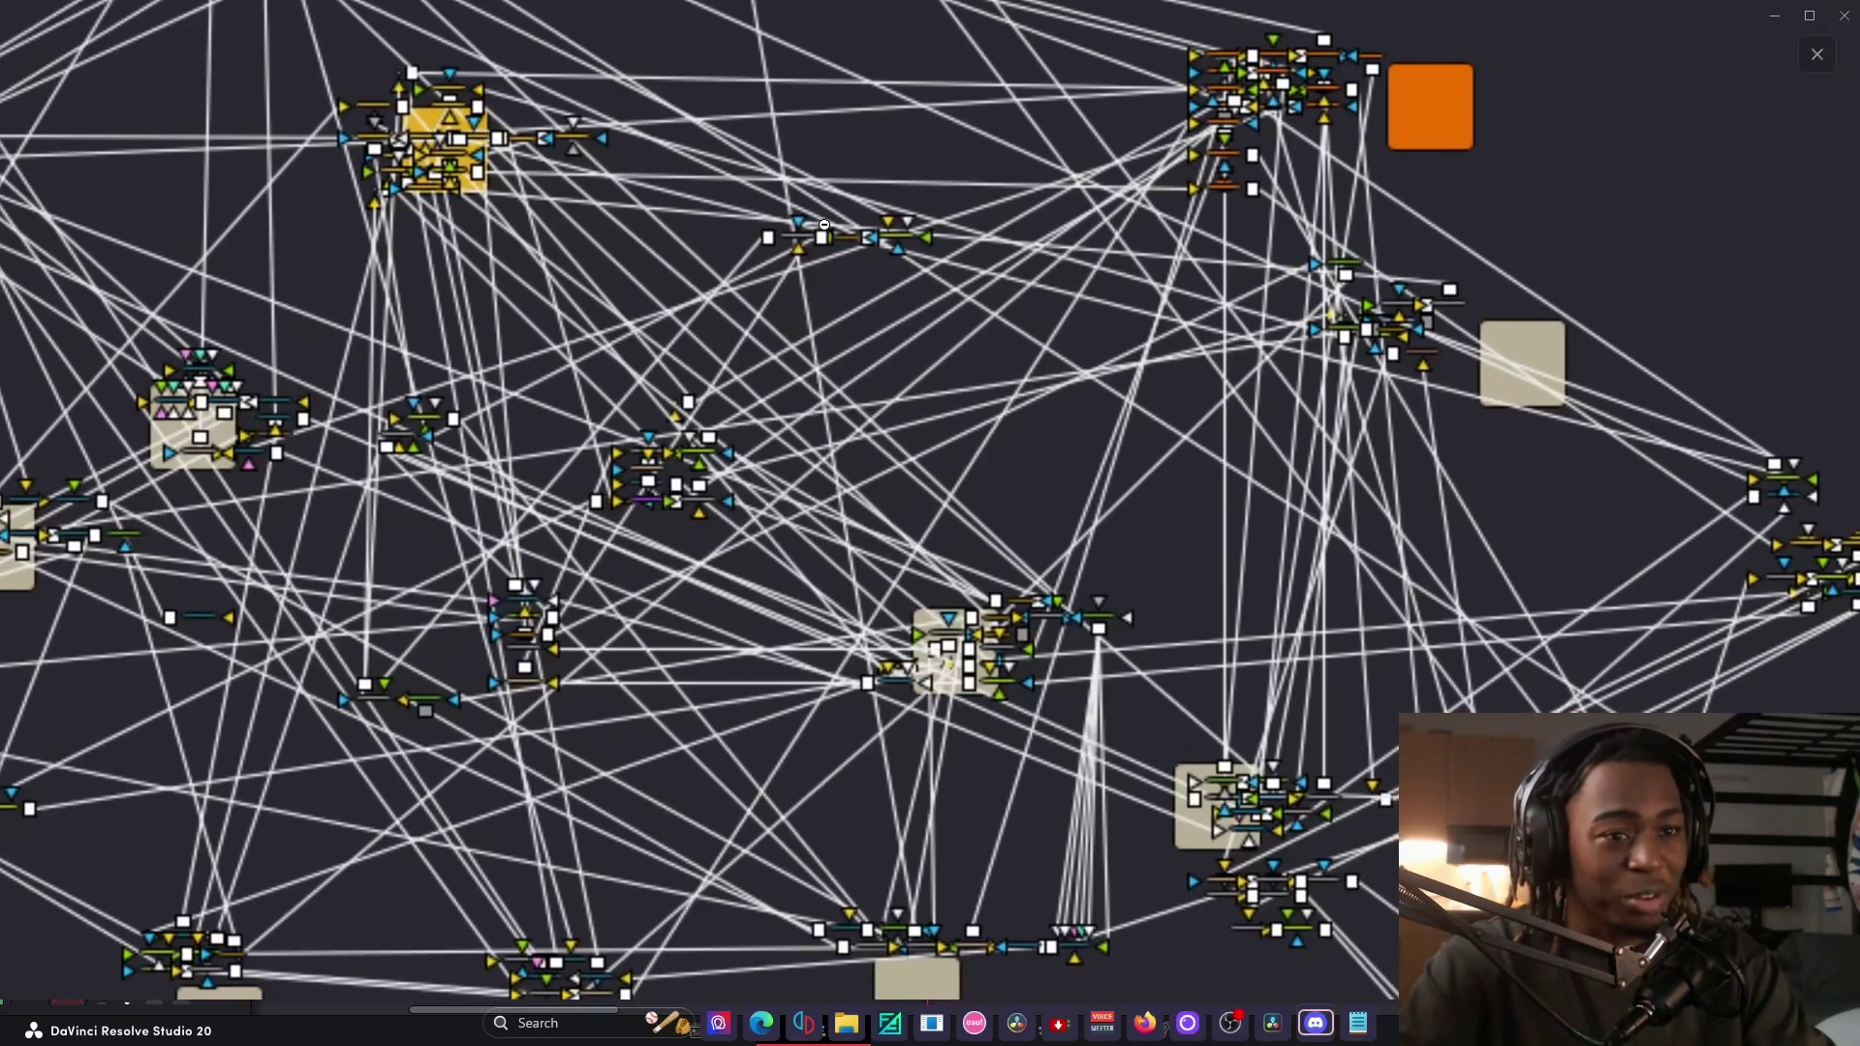
key(Escape)
click(1649, 603)
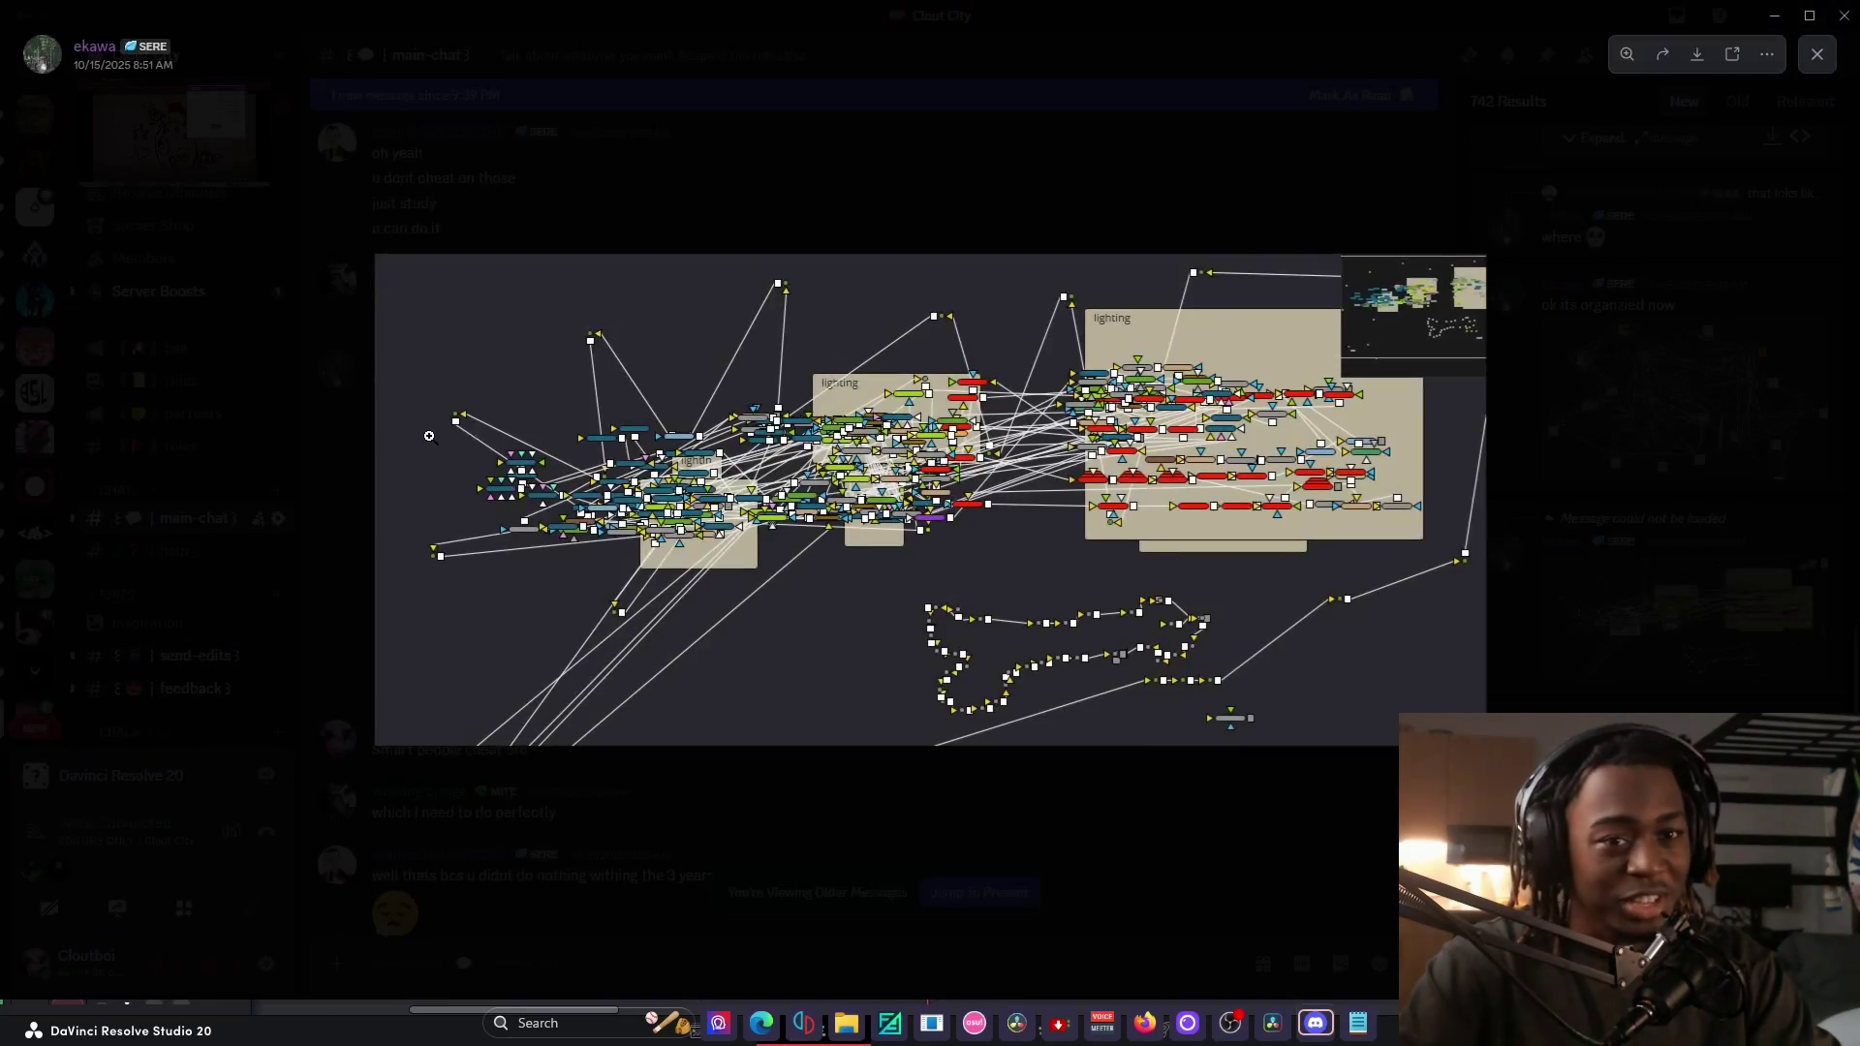
click(846, 453)
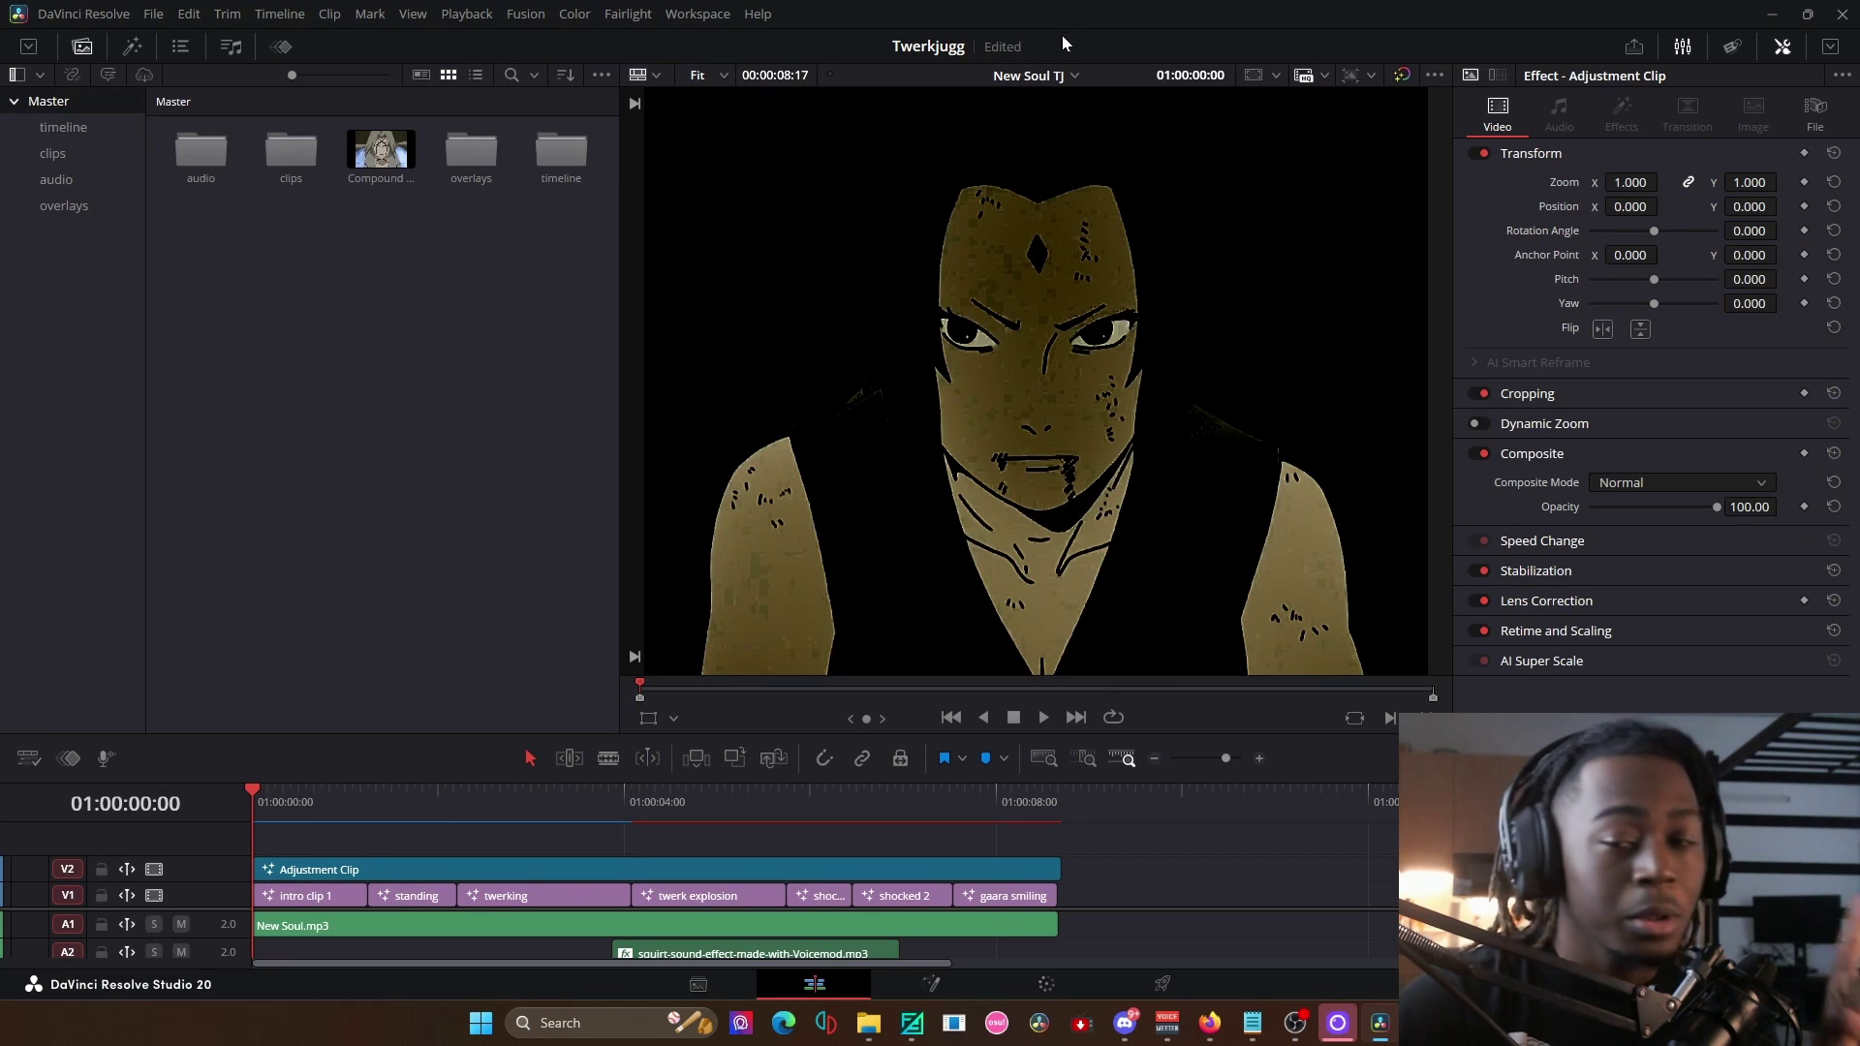
click(1065, 76)
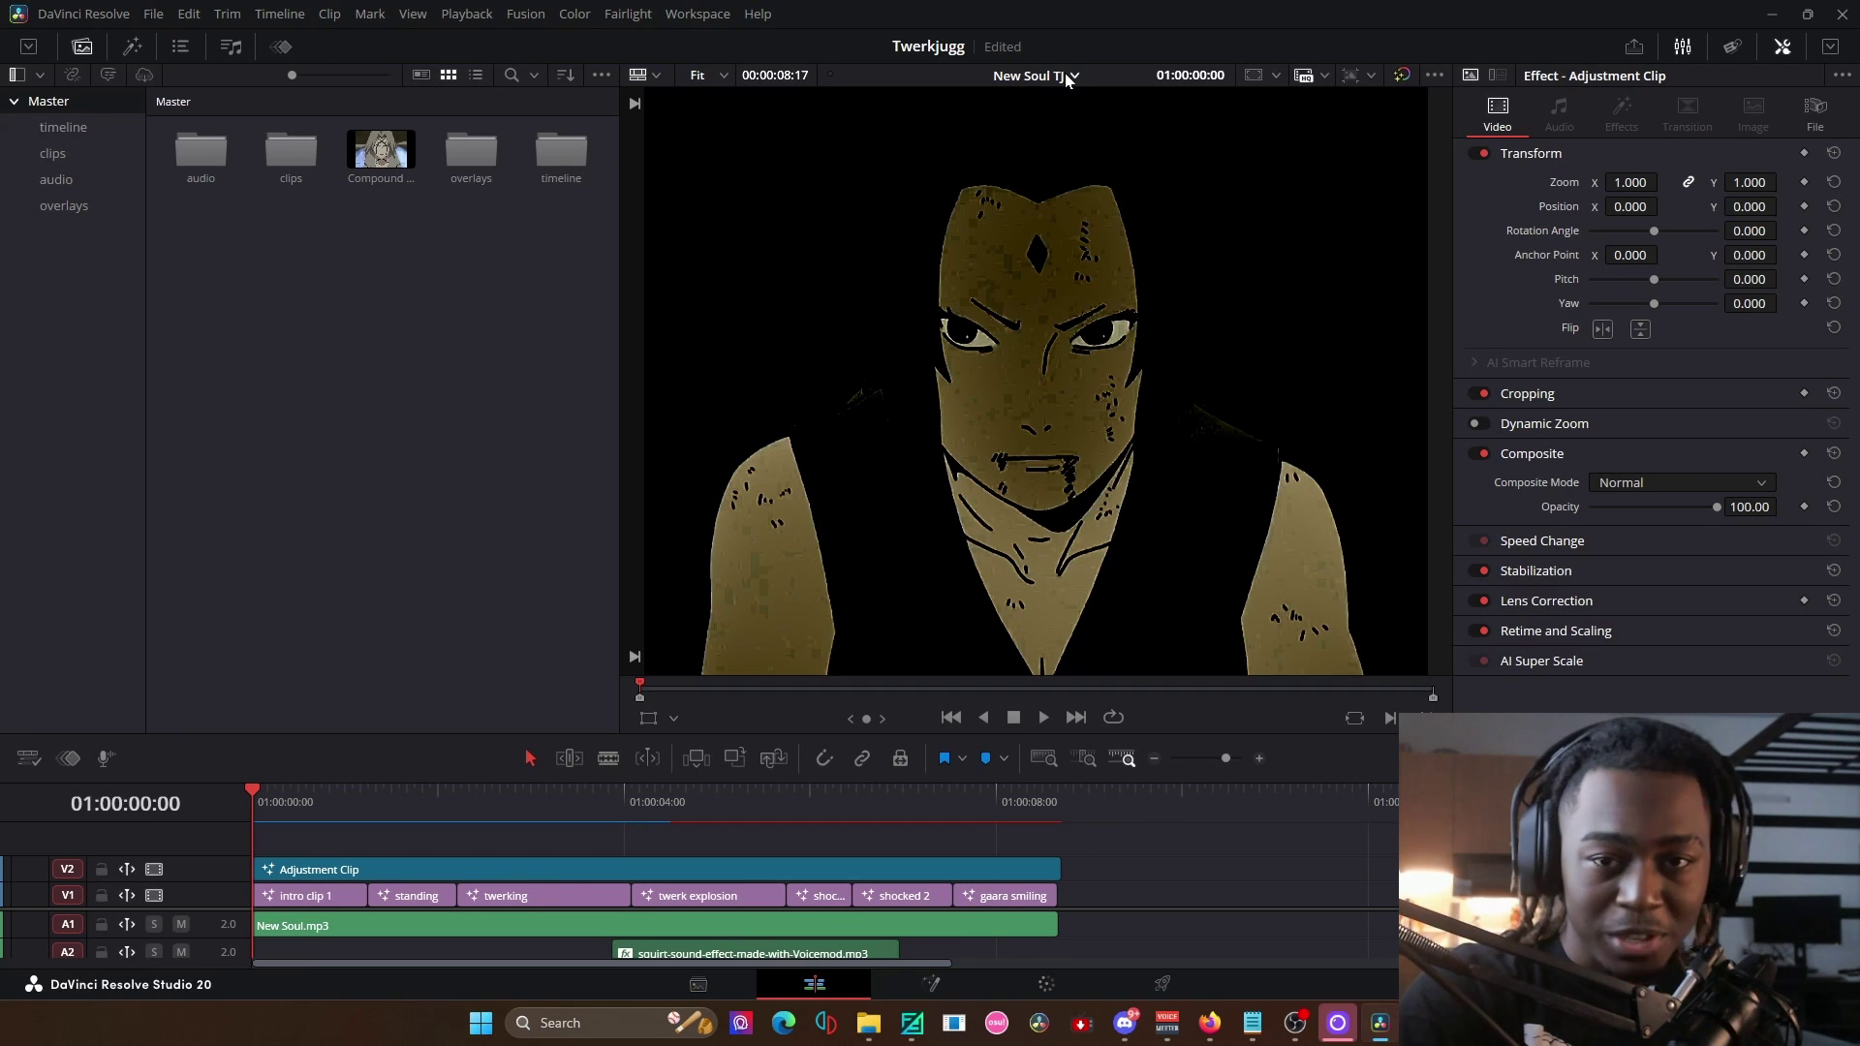
click(1066, 75)
click(881, 85)
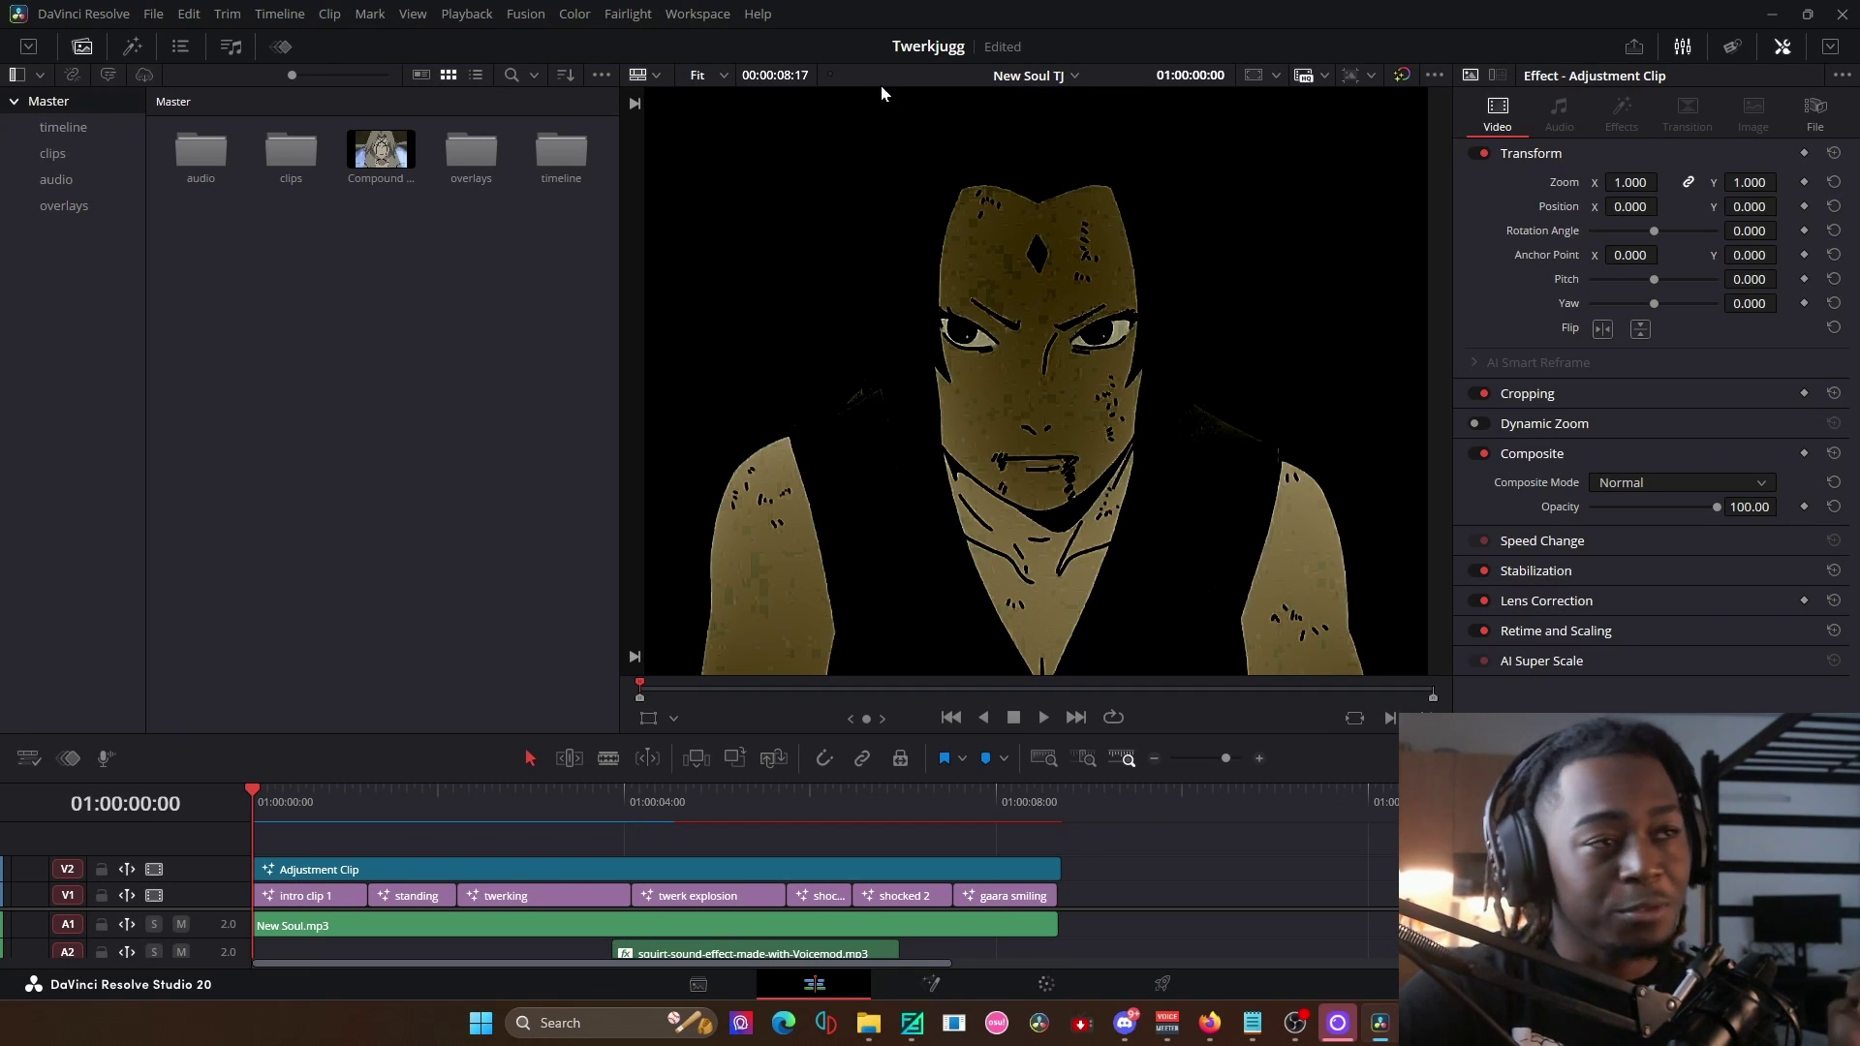
click(1049, 75)
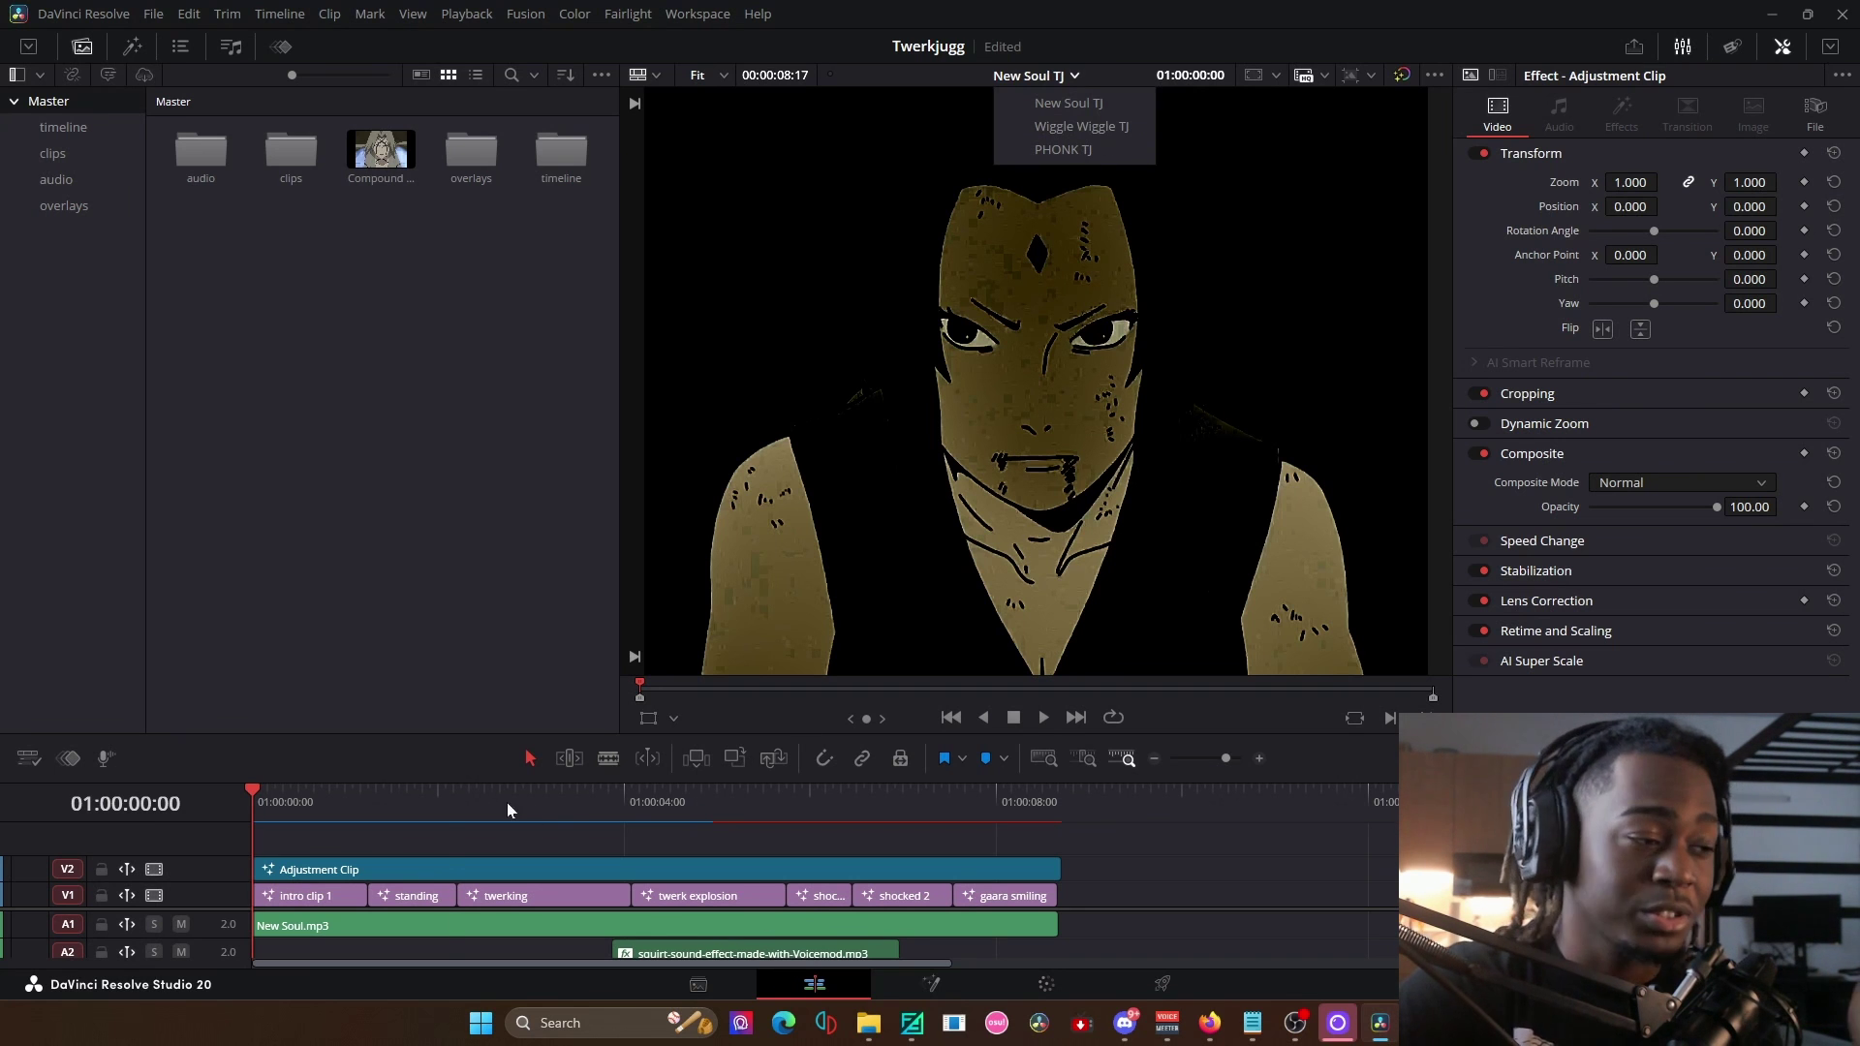
click(447, 798)
key(Home)
key(space)
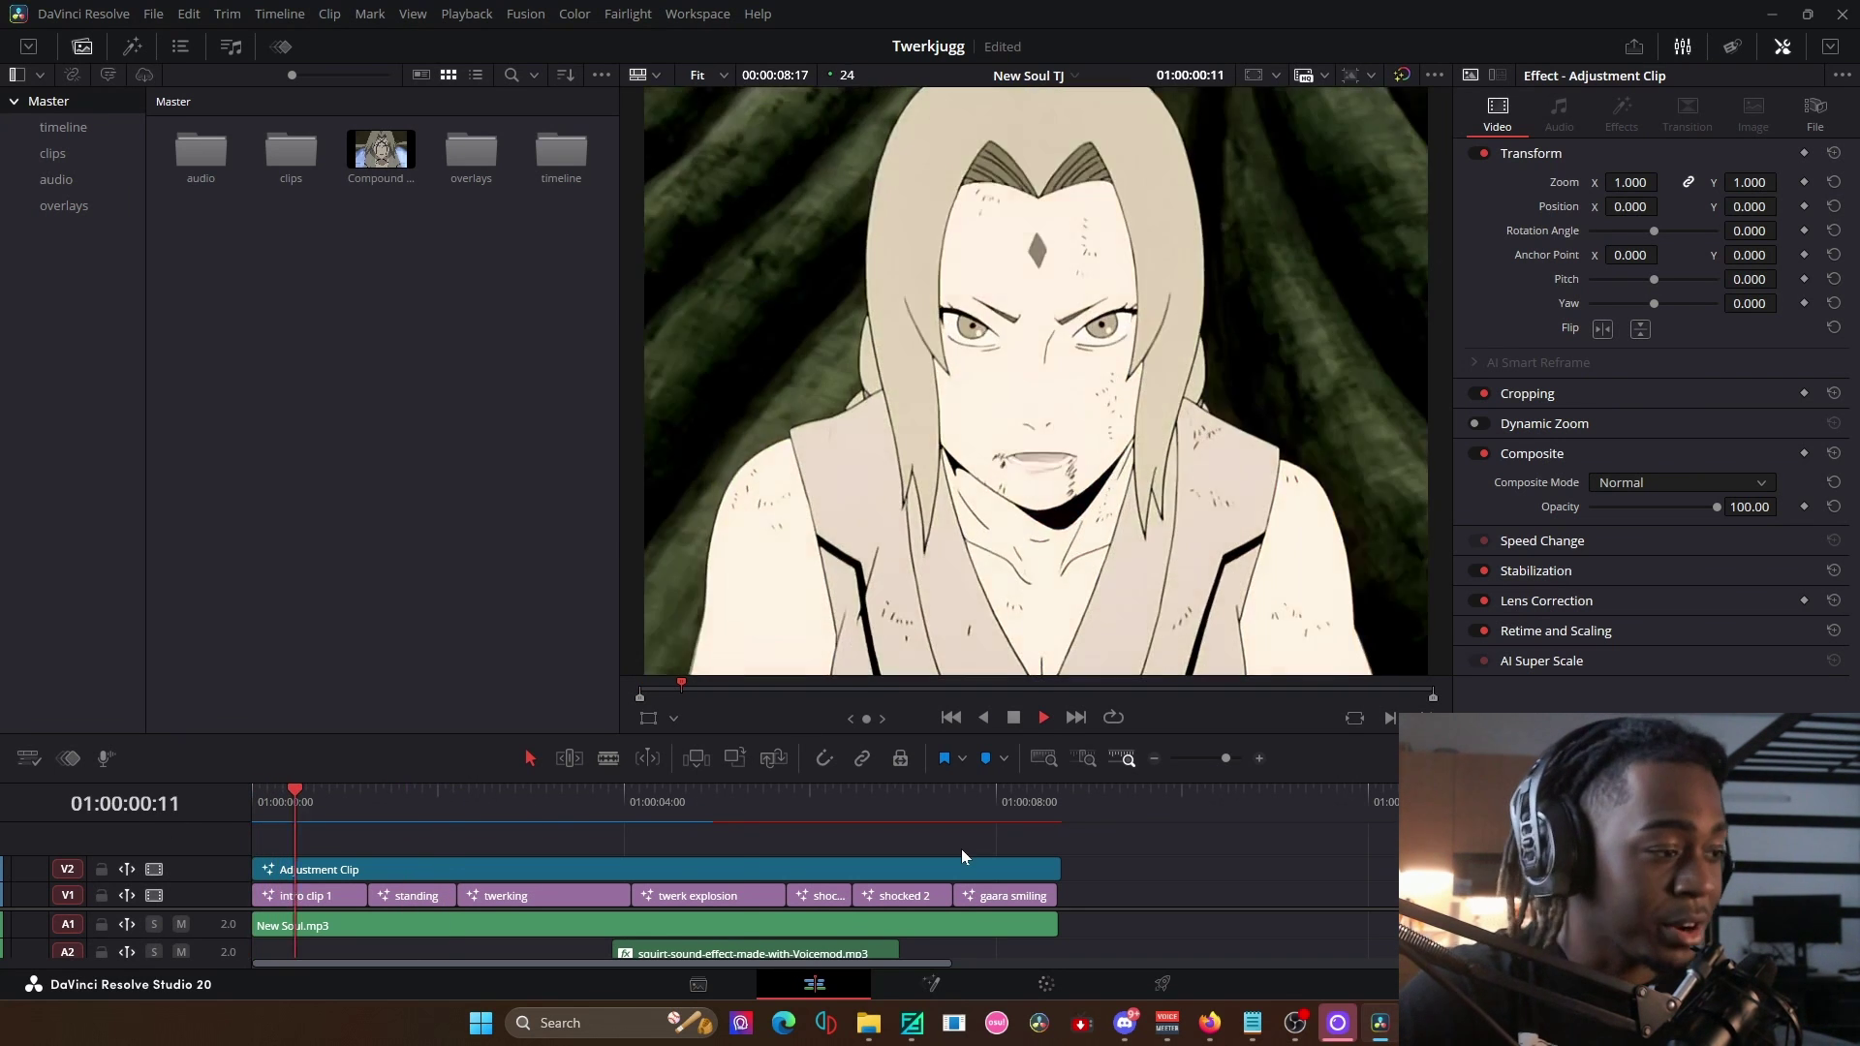
drag(740, 804, 679, 806)
click(704, 901)
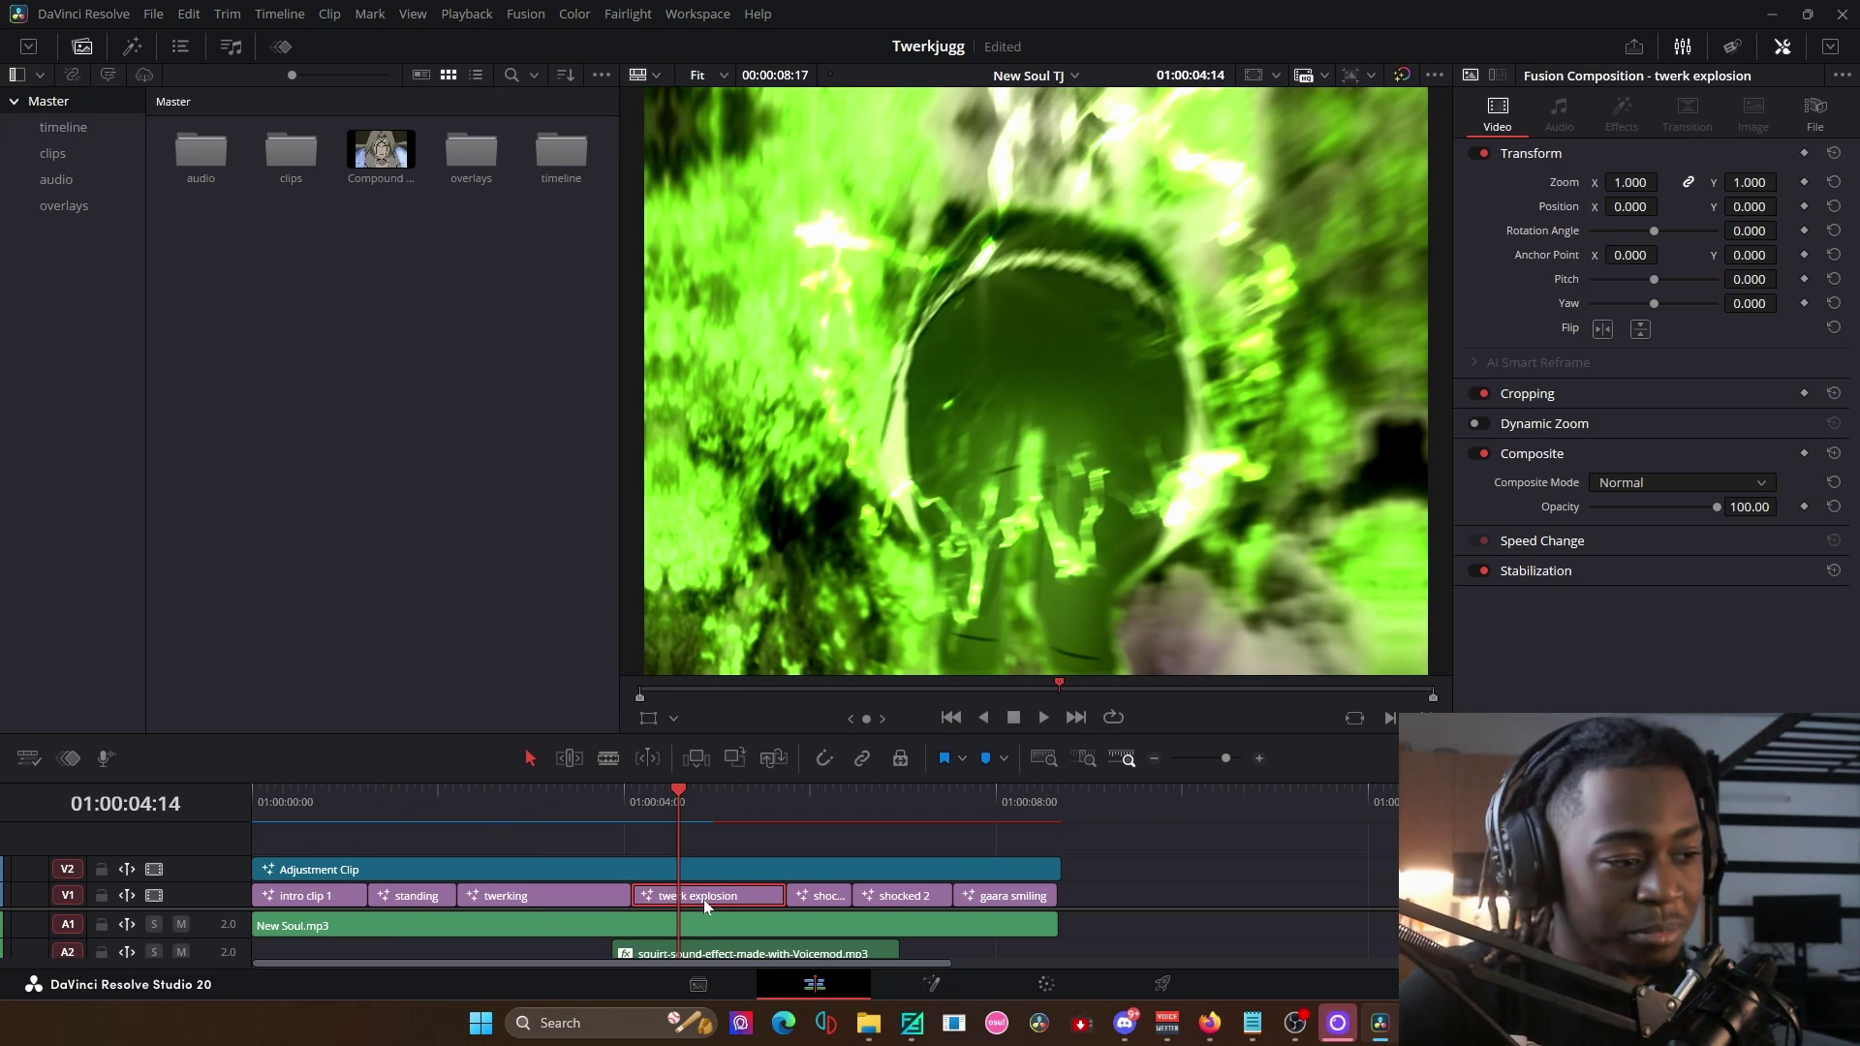
key(shift+5)
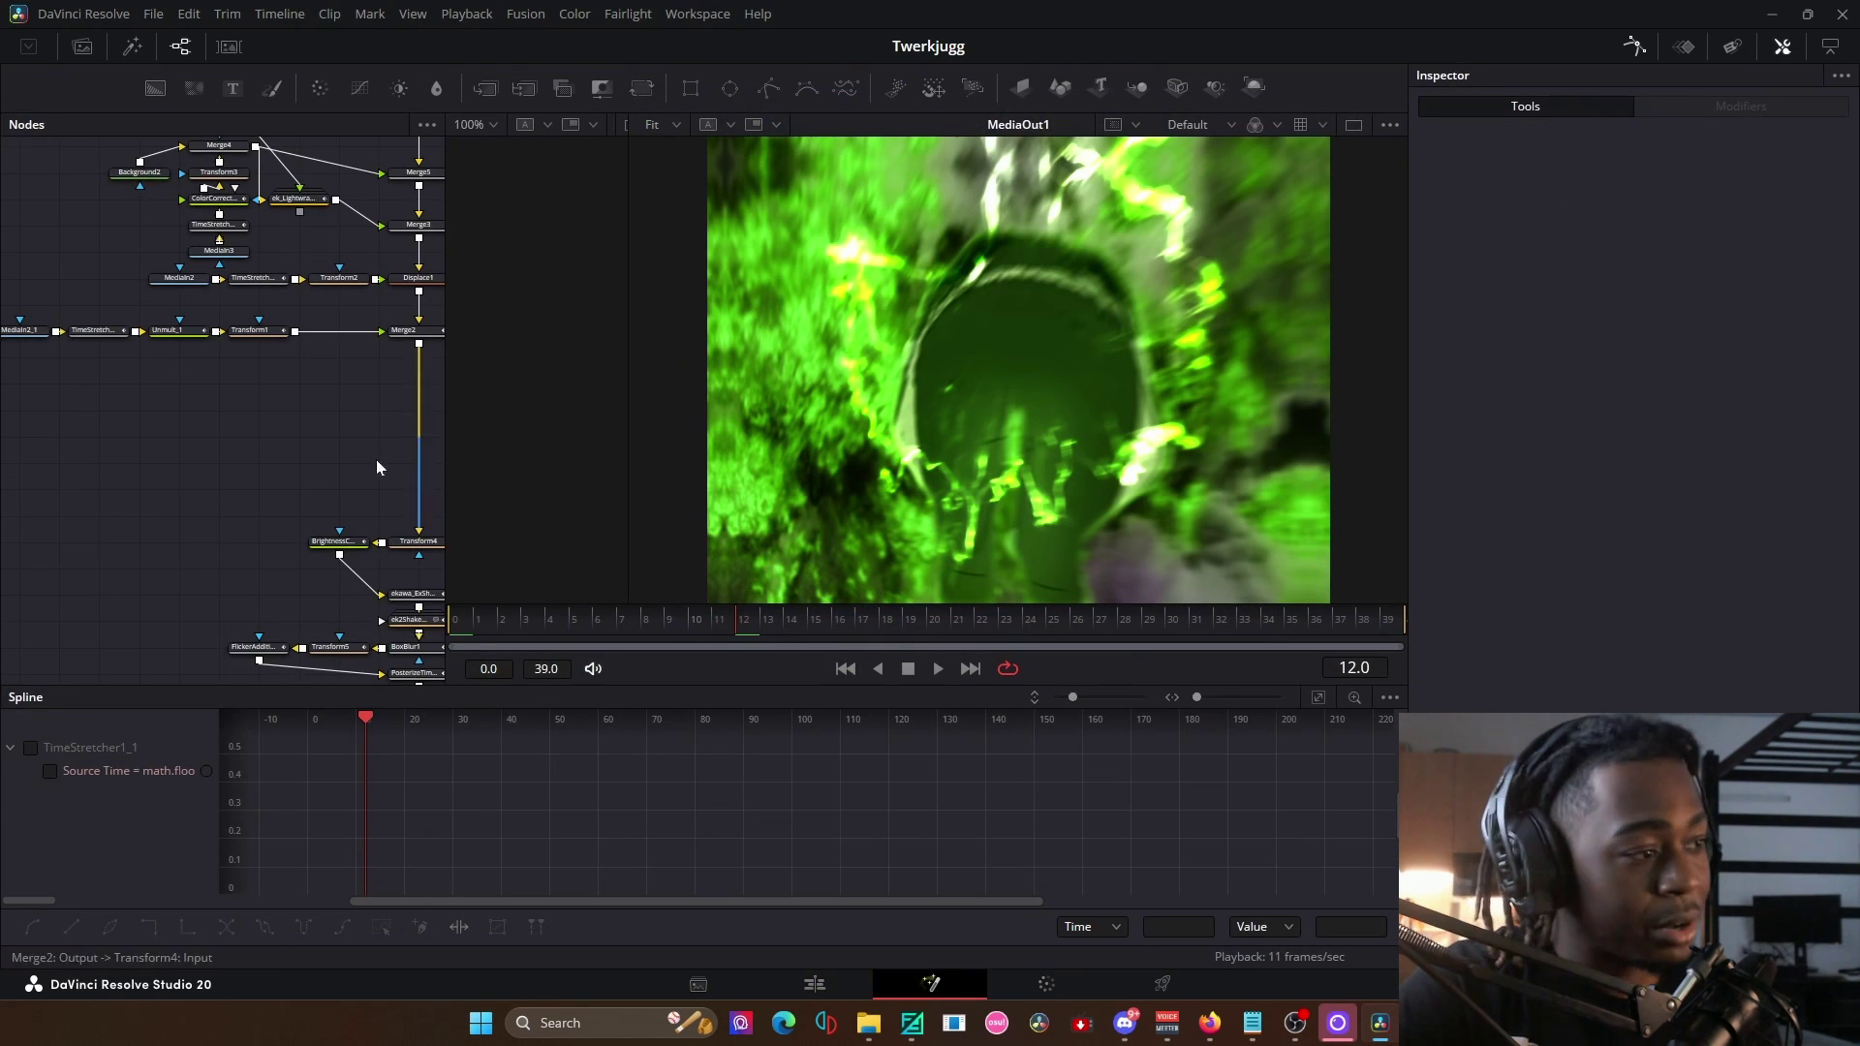
key(shift+4)
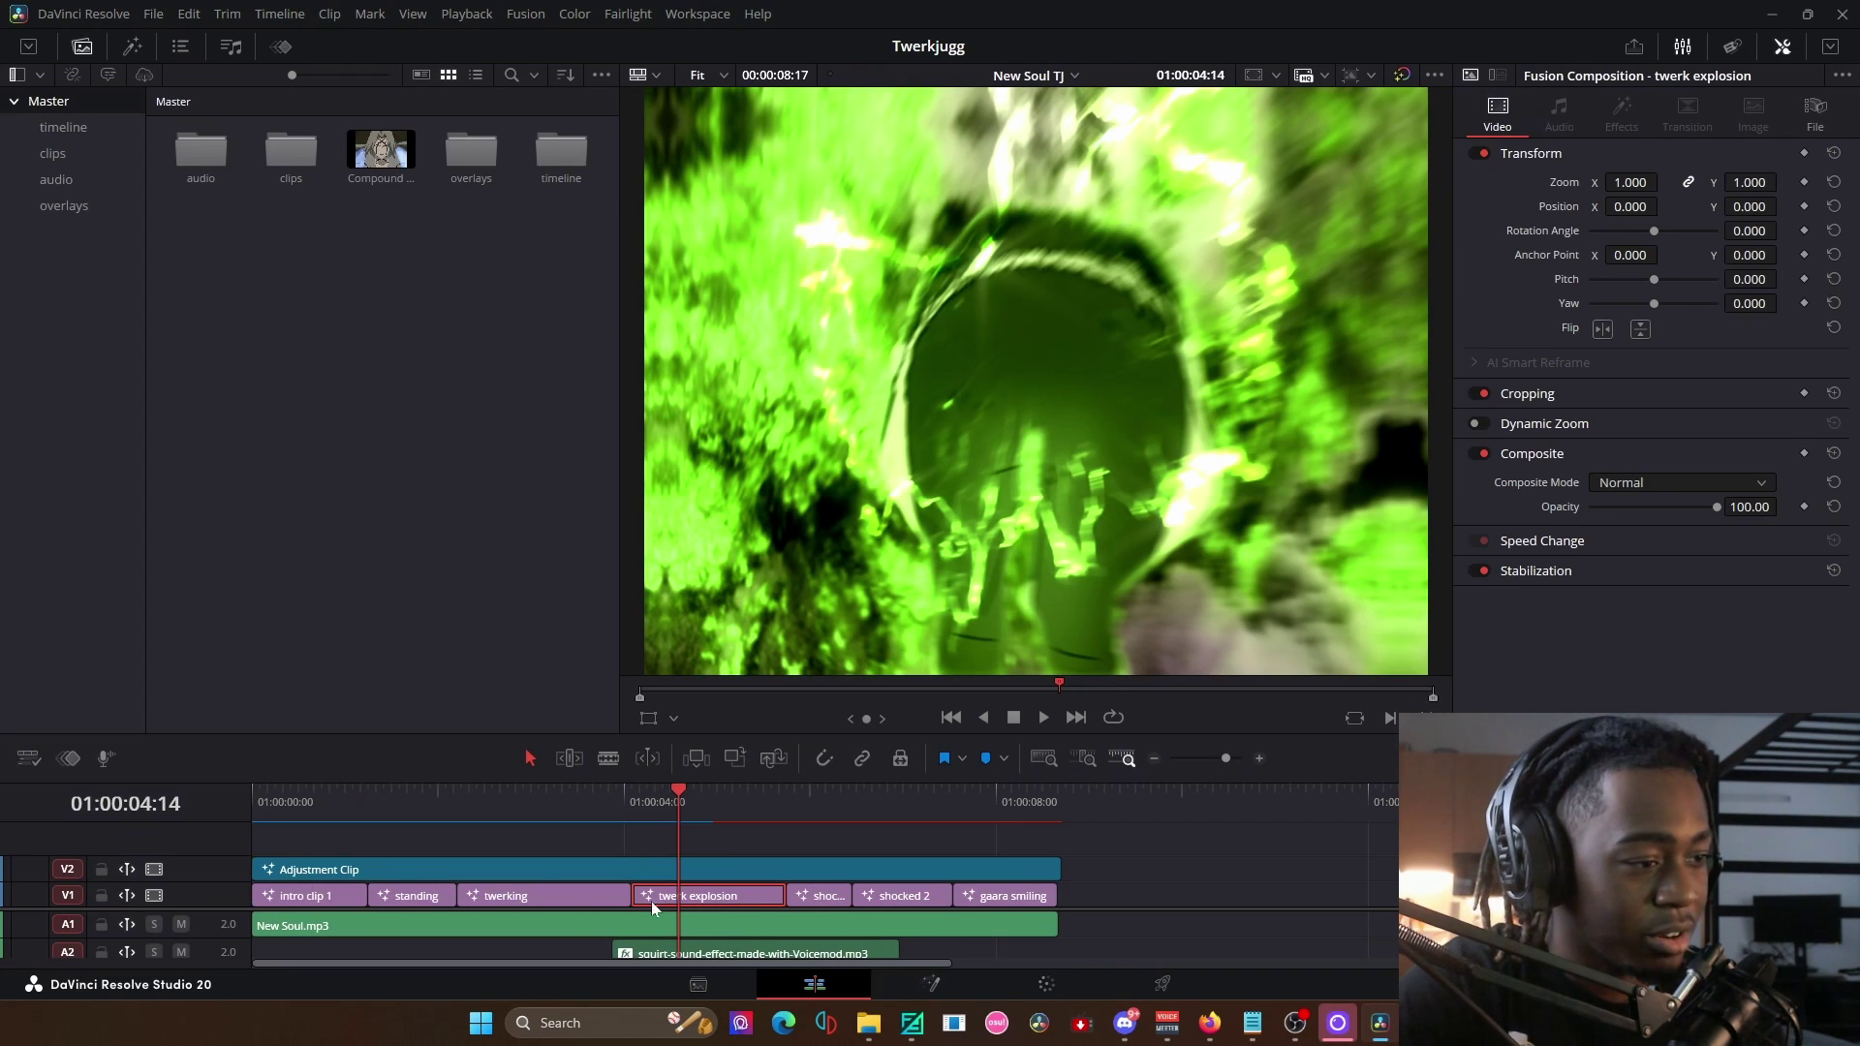
Open the twerk explosion clip on the Fusion page and widen the node graph.
right_click(735, 898)
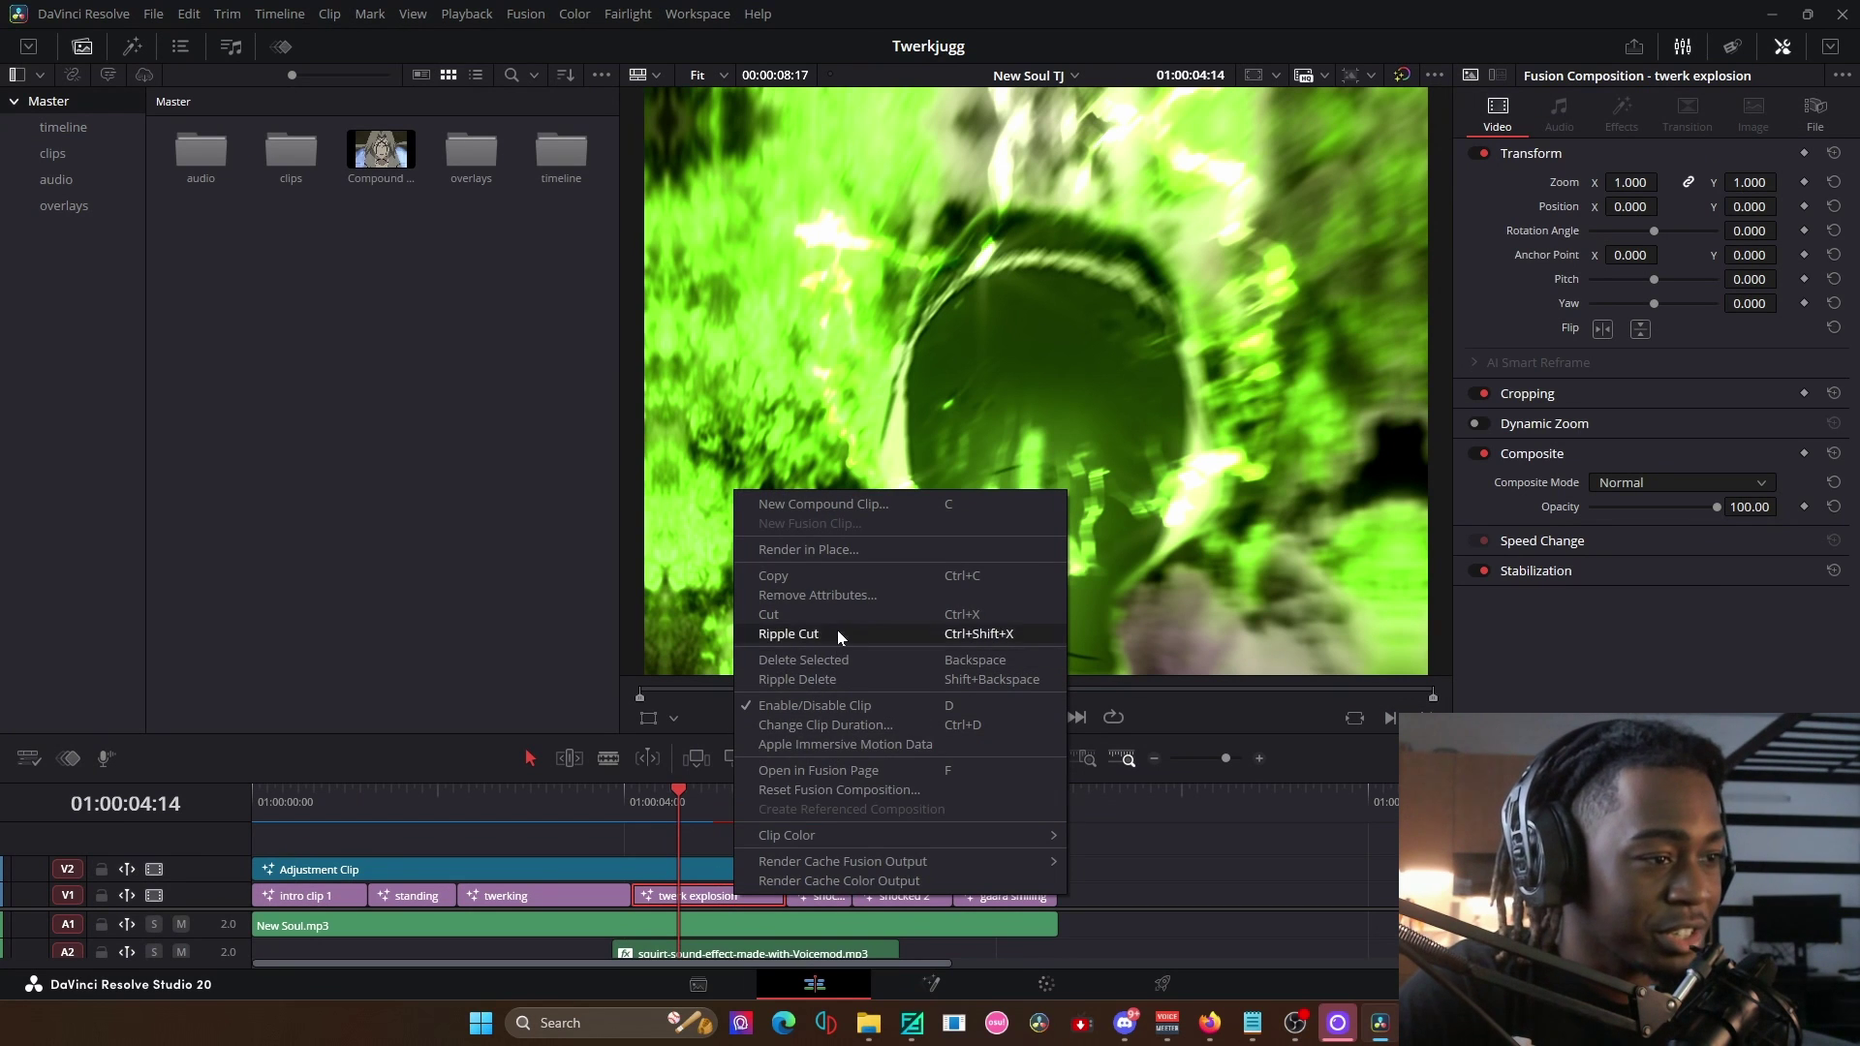
click(847, 770)
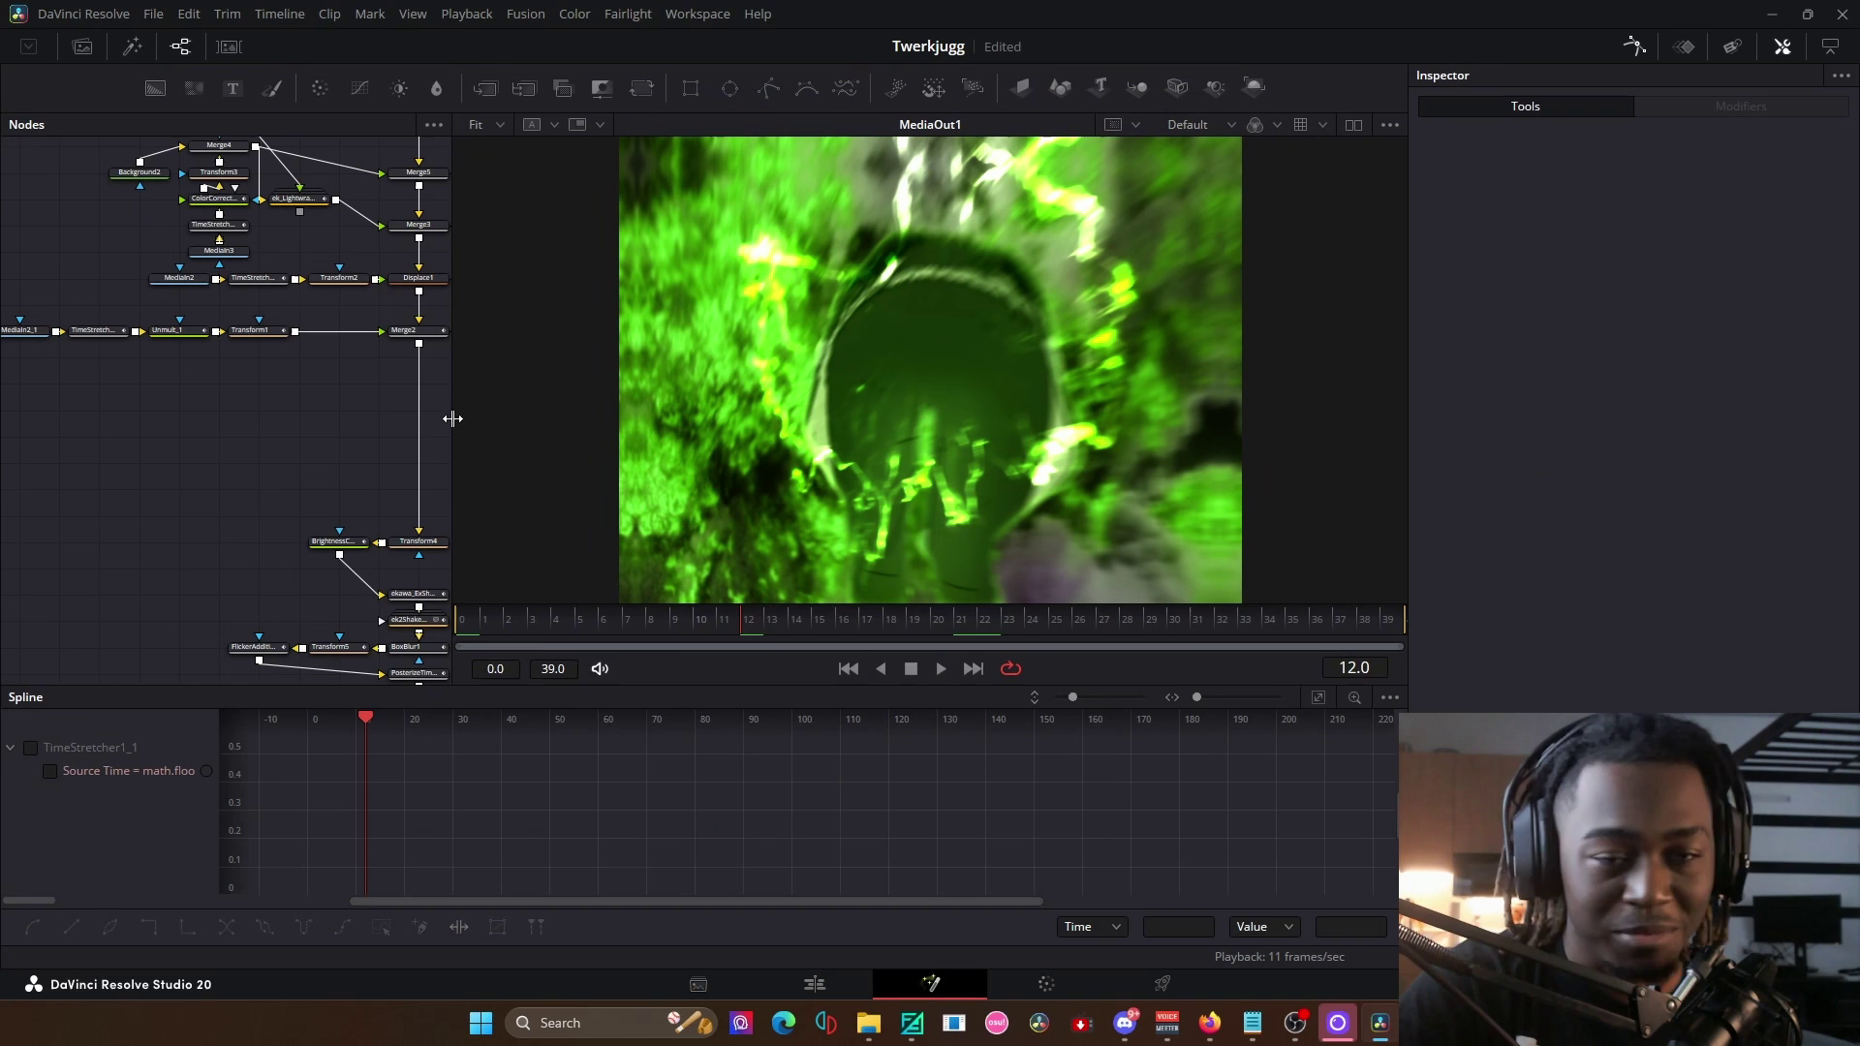
drag(445, 418, 524, 417)
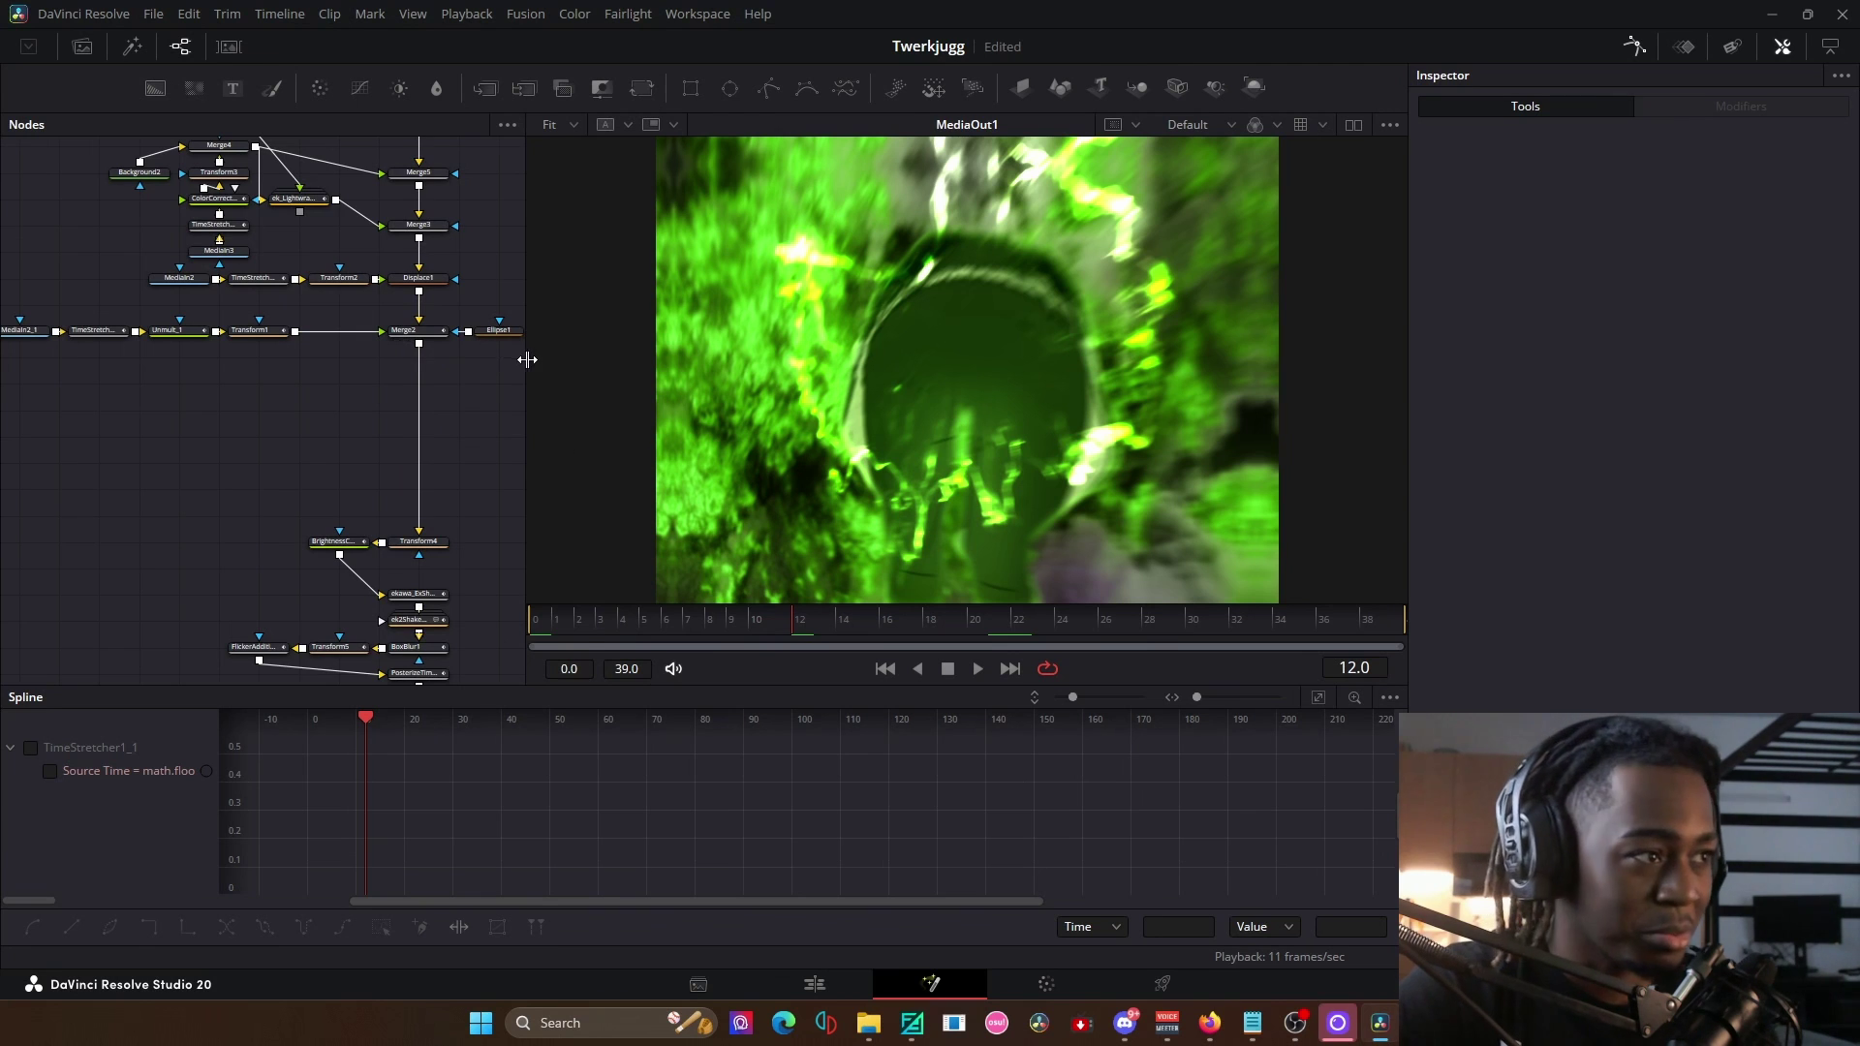
drag(527, 359, 606, 359)
Move Transform4 up the main column and place BrightnessContrast below it.
scroll(427, 417, down, 3)
drag(433, 410, 434, 356)
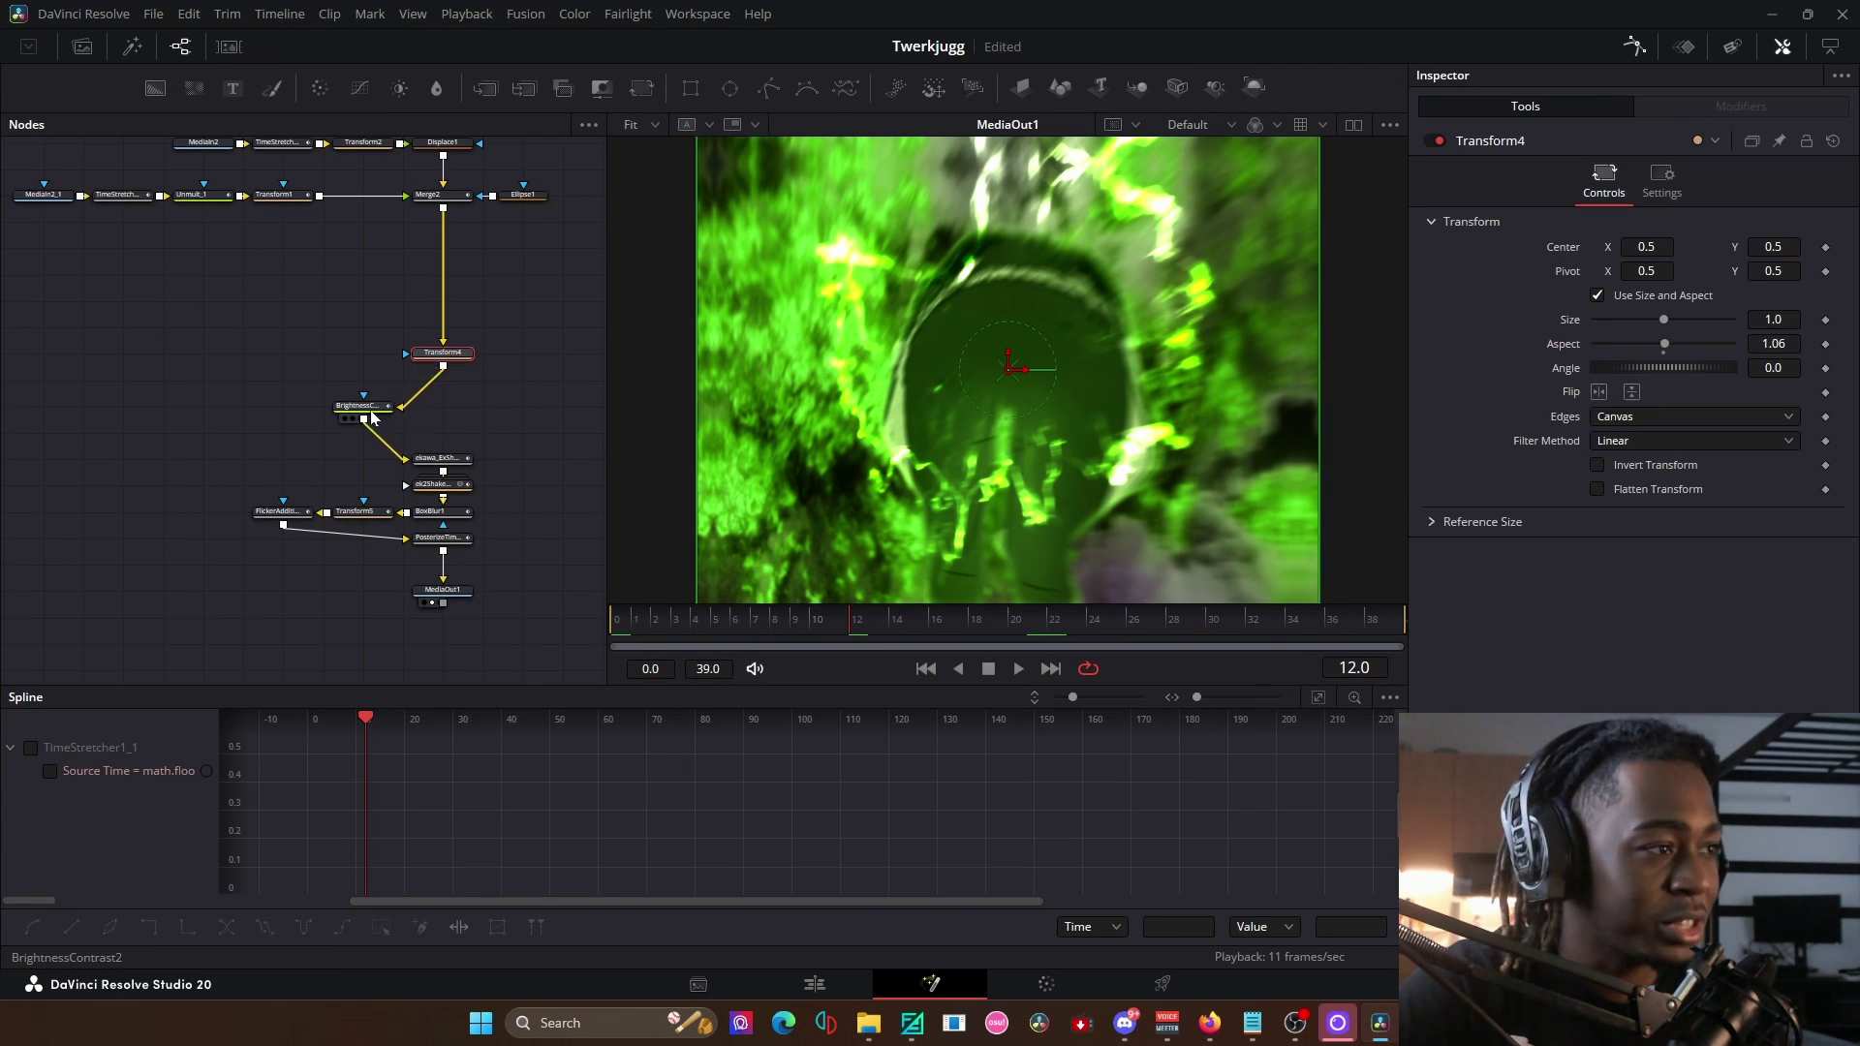
drag(372, 407, 453, 410)
Move Background1 above Merge1, then view Background1 and the MediaIn1 footage.
click(537, 426)
scroll(538, 426, up, 3)
scroll(538, 426, up, 3)
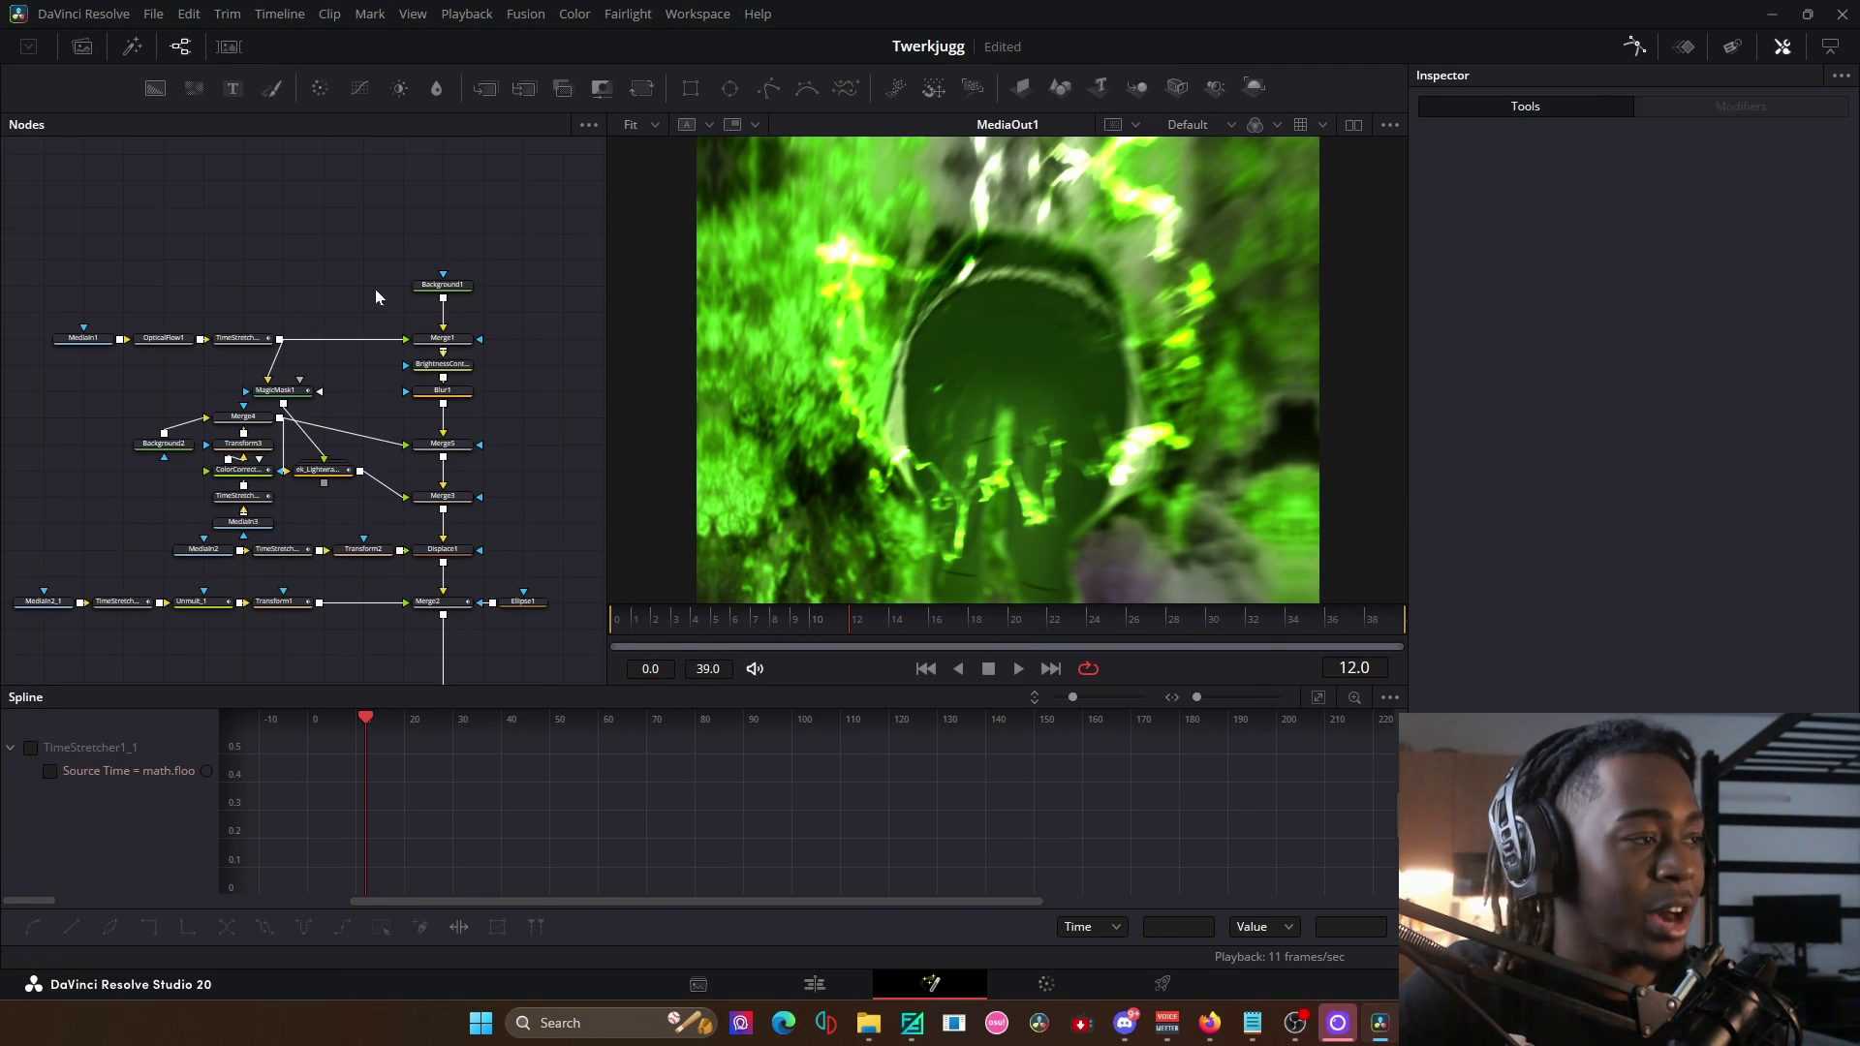
drag(434, 286, 428, 202)
key(2)
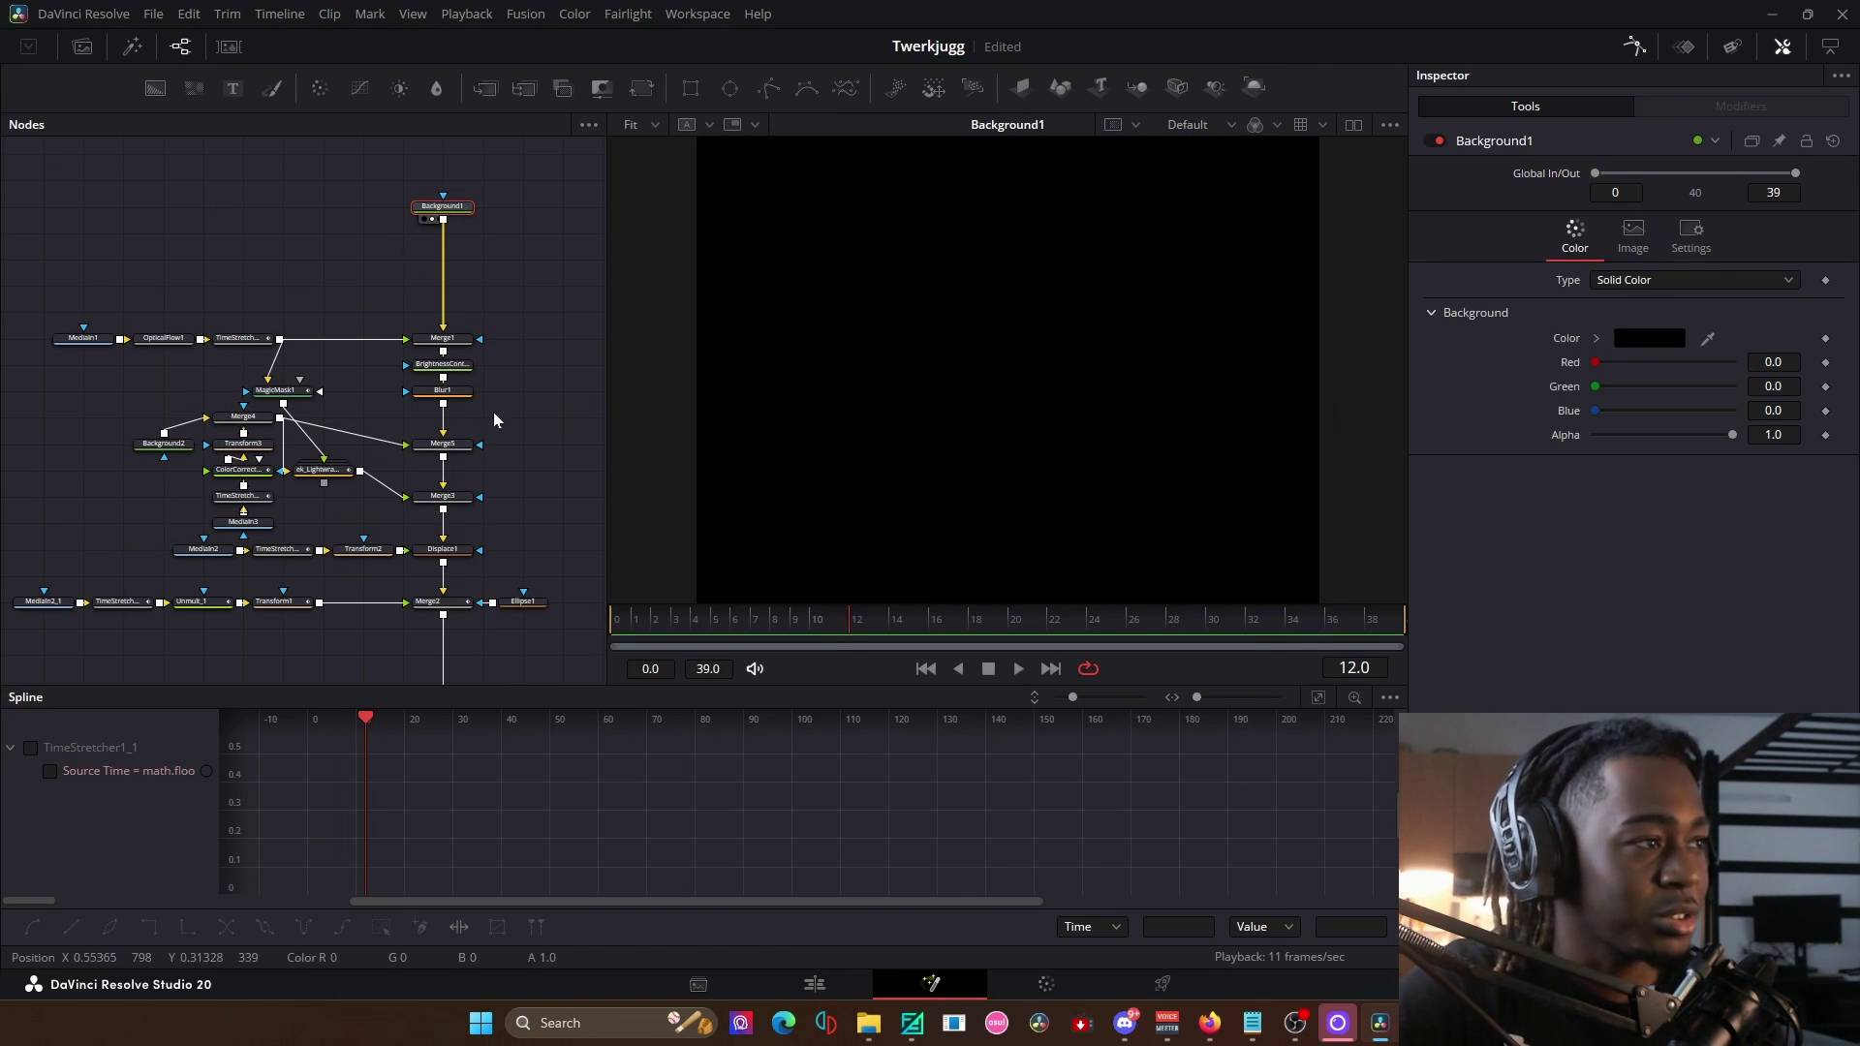
click(97, 340)
key(1)
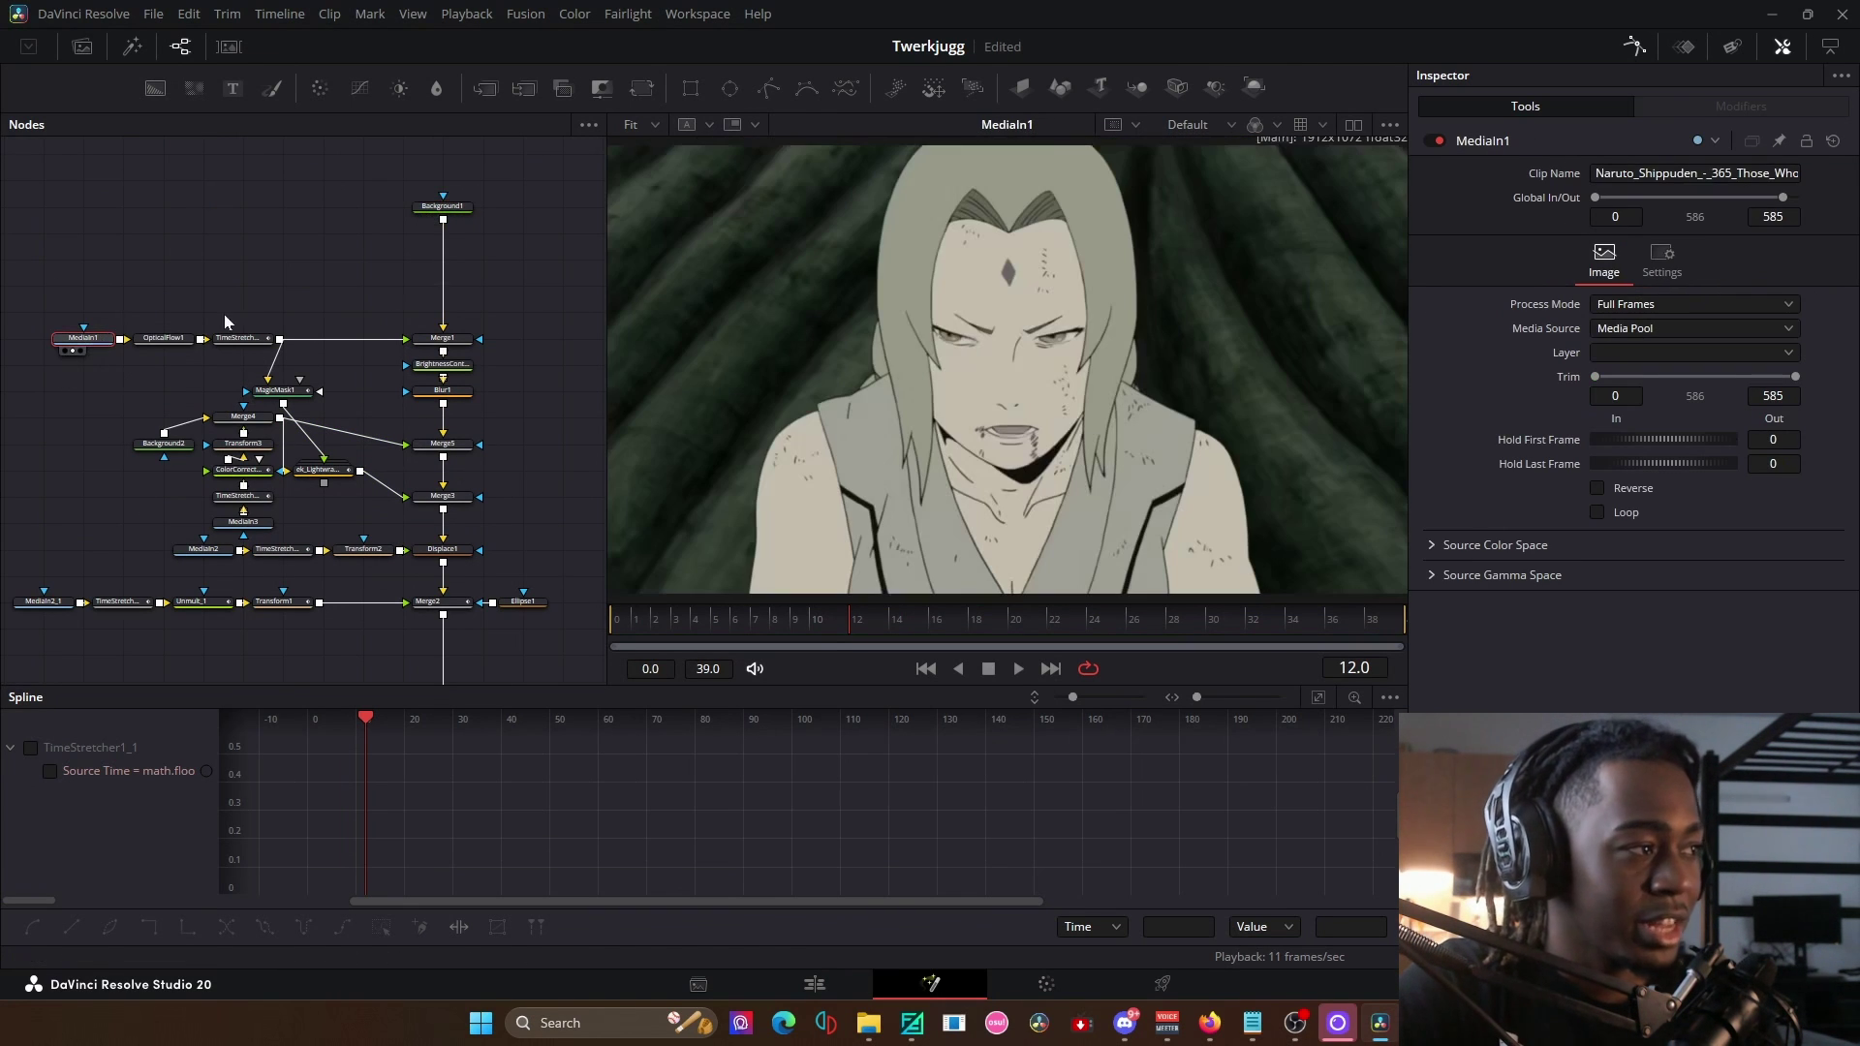
Select the upper node group and view Merge2's output.
scroll(171, 403, down, 2)
drag(529, 240, 19, 497)
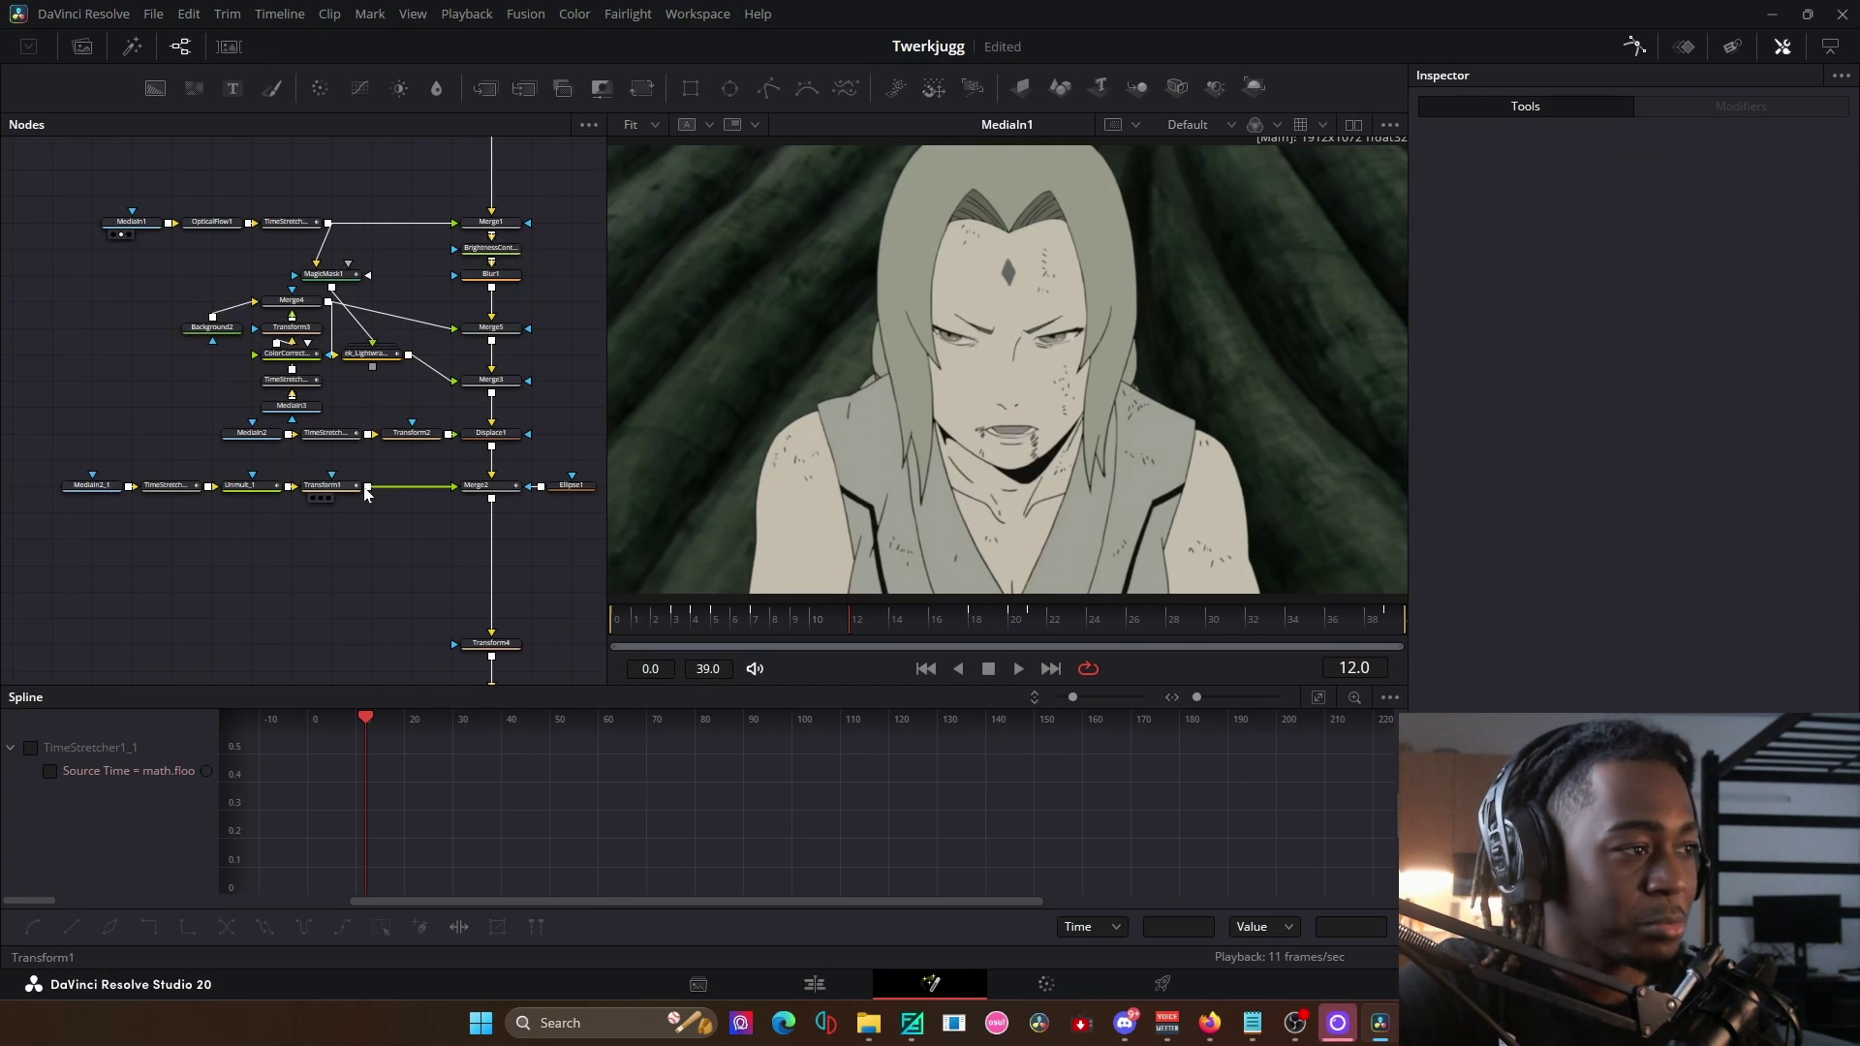
click(484, 492)
key(1)
scroll(485, 492, down, 4)
drag(199, 355, 595, 678)
scroll(467, 230, down, 1)
scroll(456, 307, down, 1)
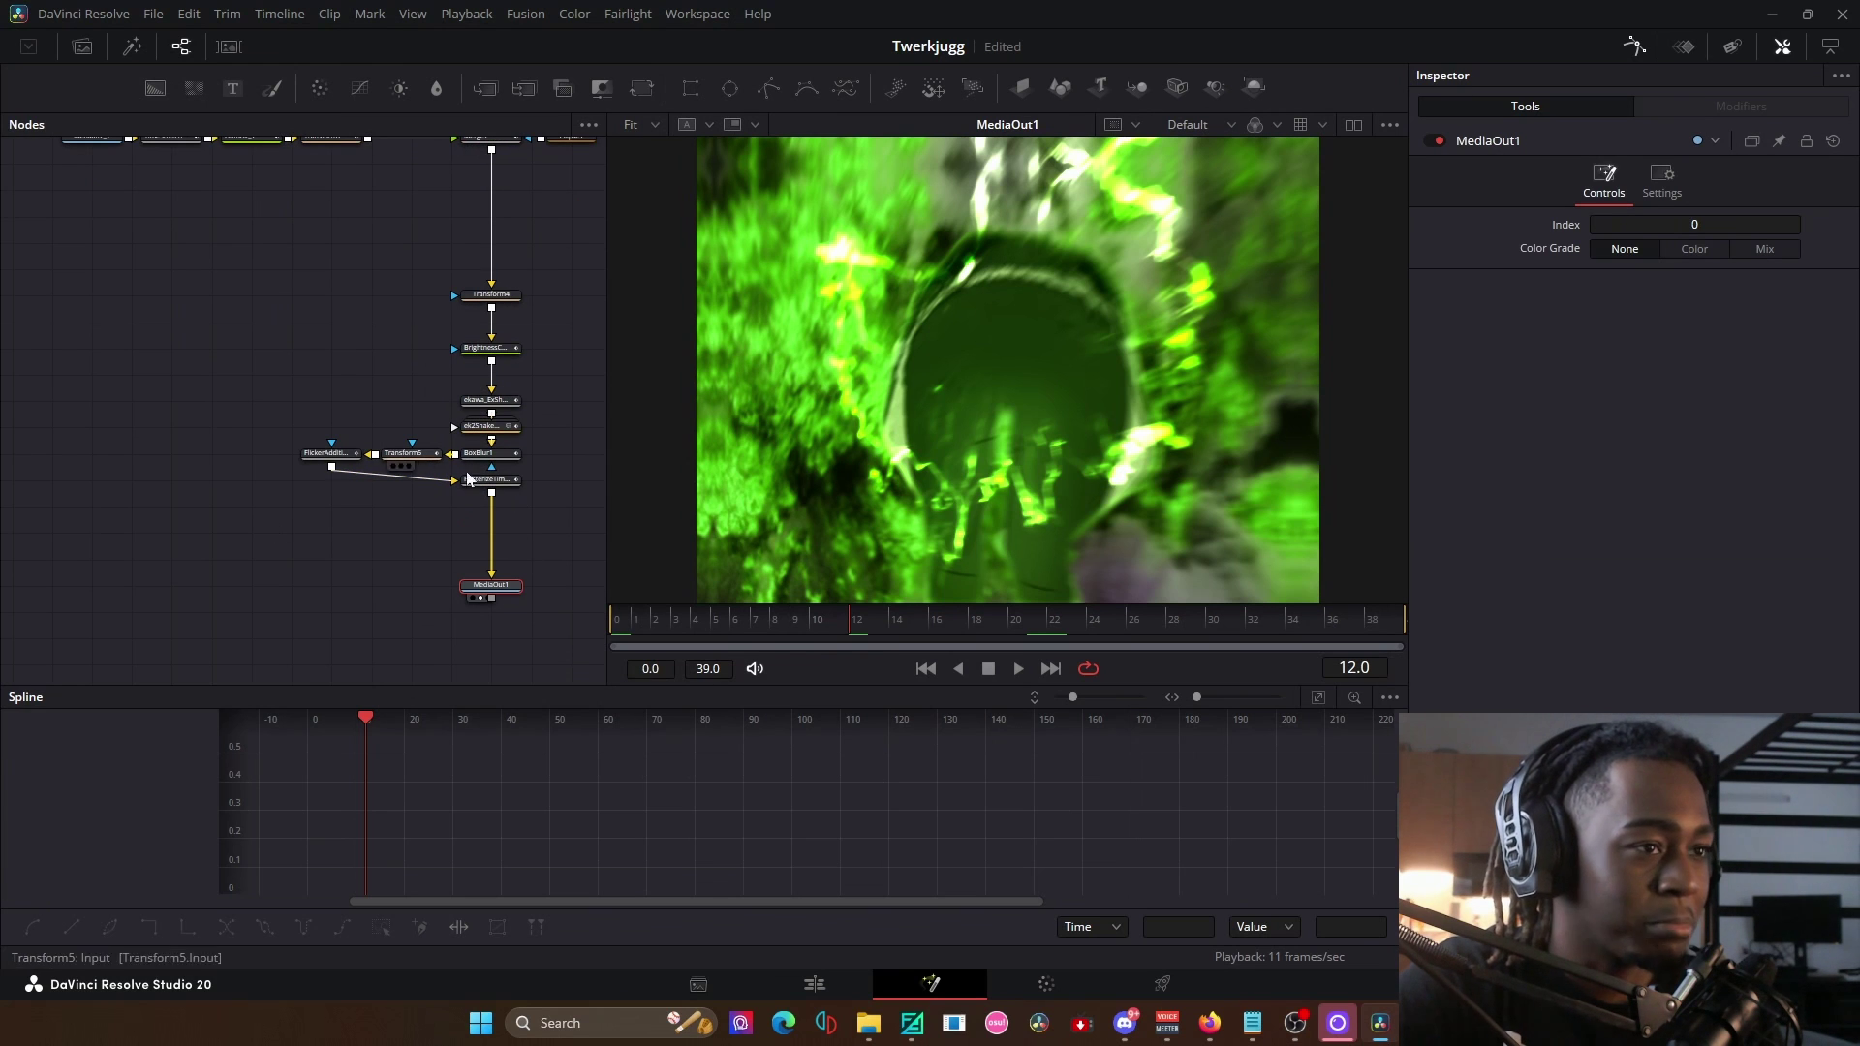
Move PosterizeTime down, slot FlickerAddition before it, and insert Transform5 below BoxBlur1.
drag(467, 478, 467, 559)
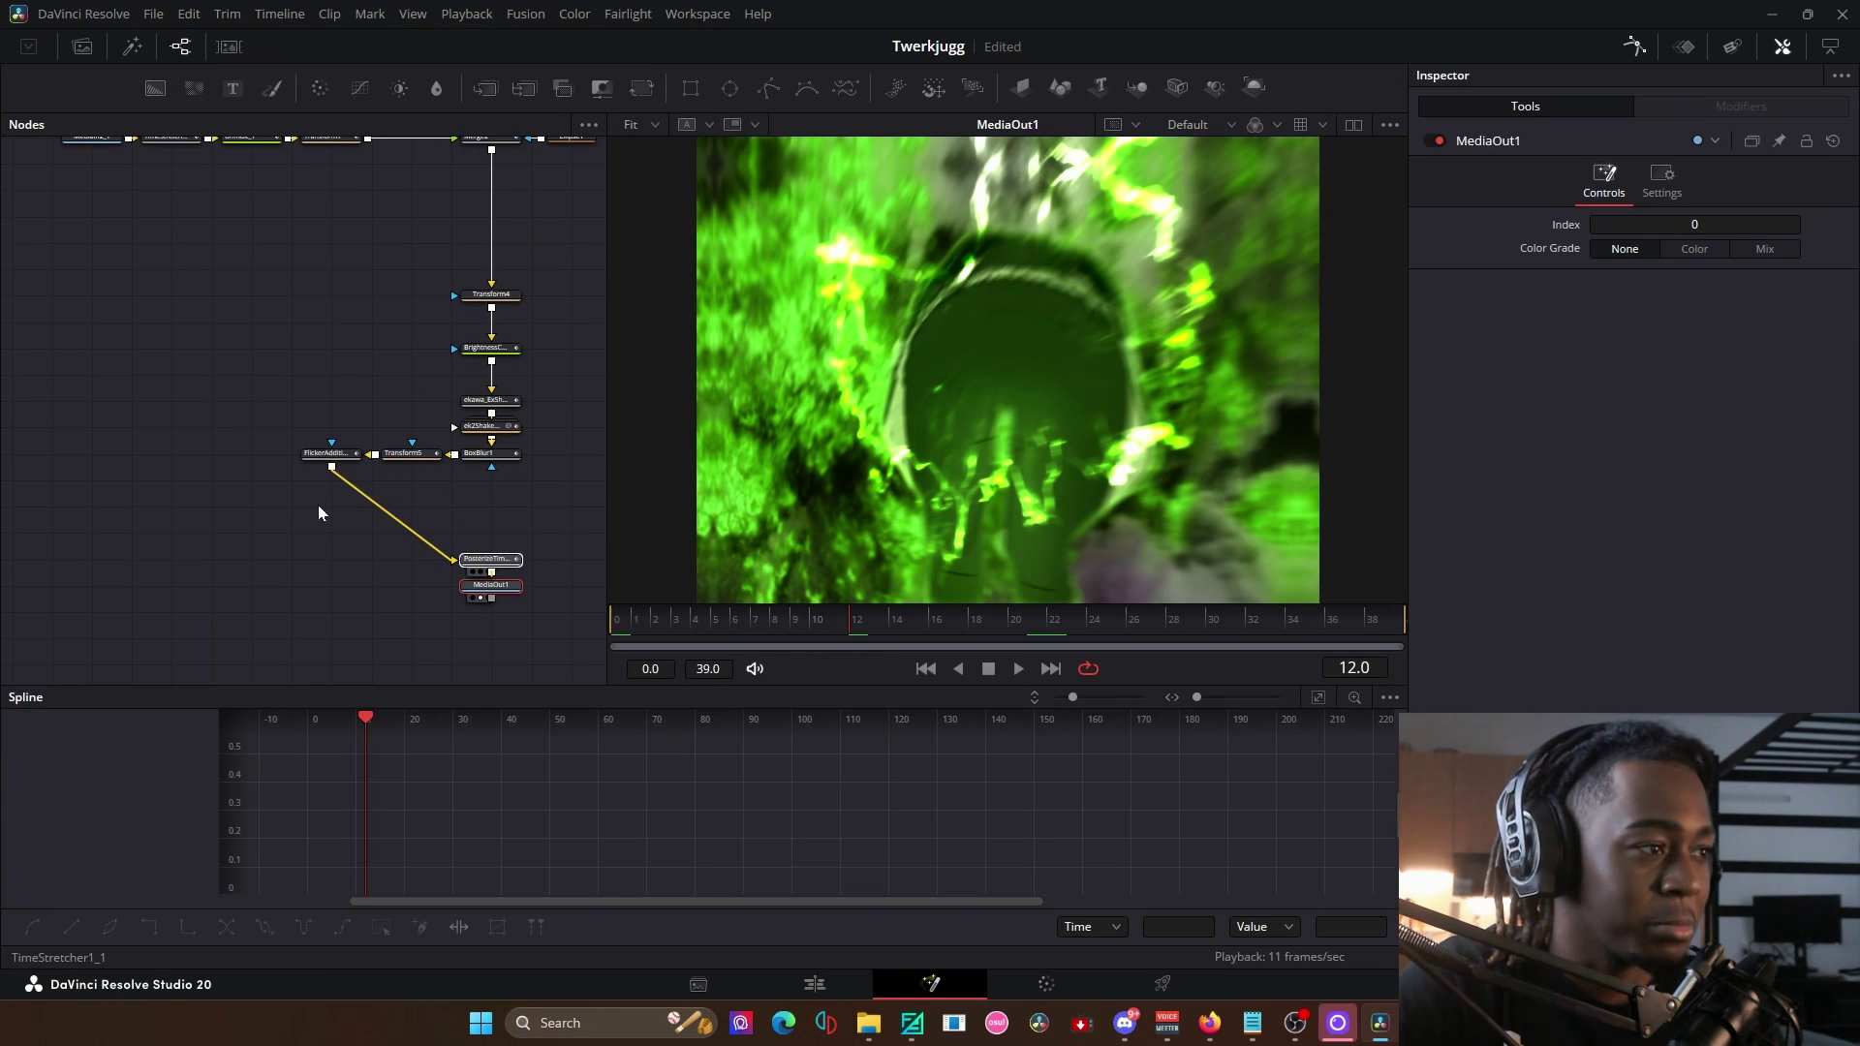
drag(328, 454, 491, 532)
click(490, 348)
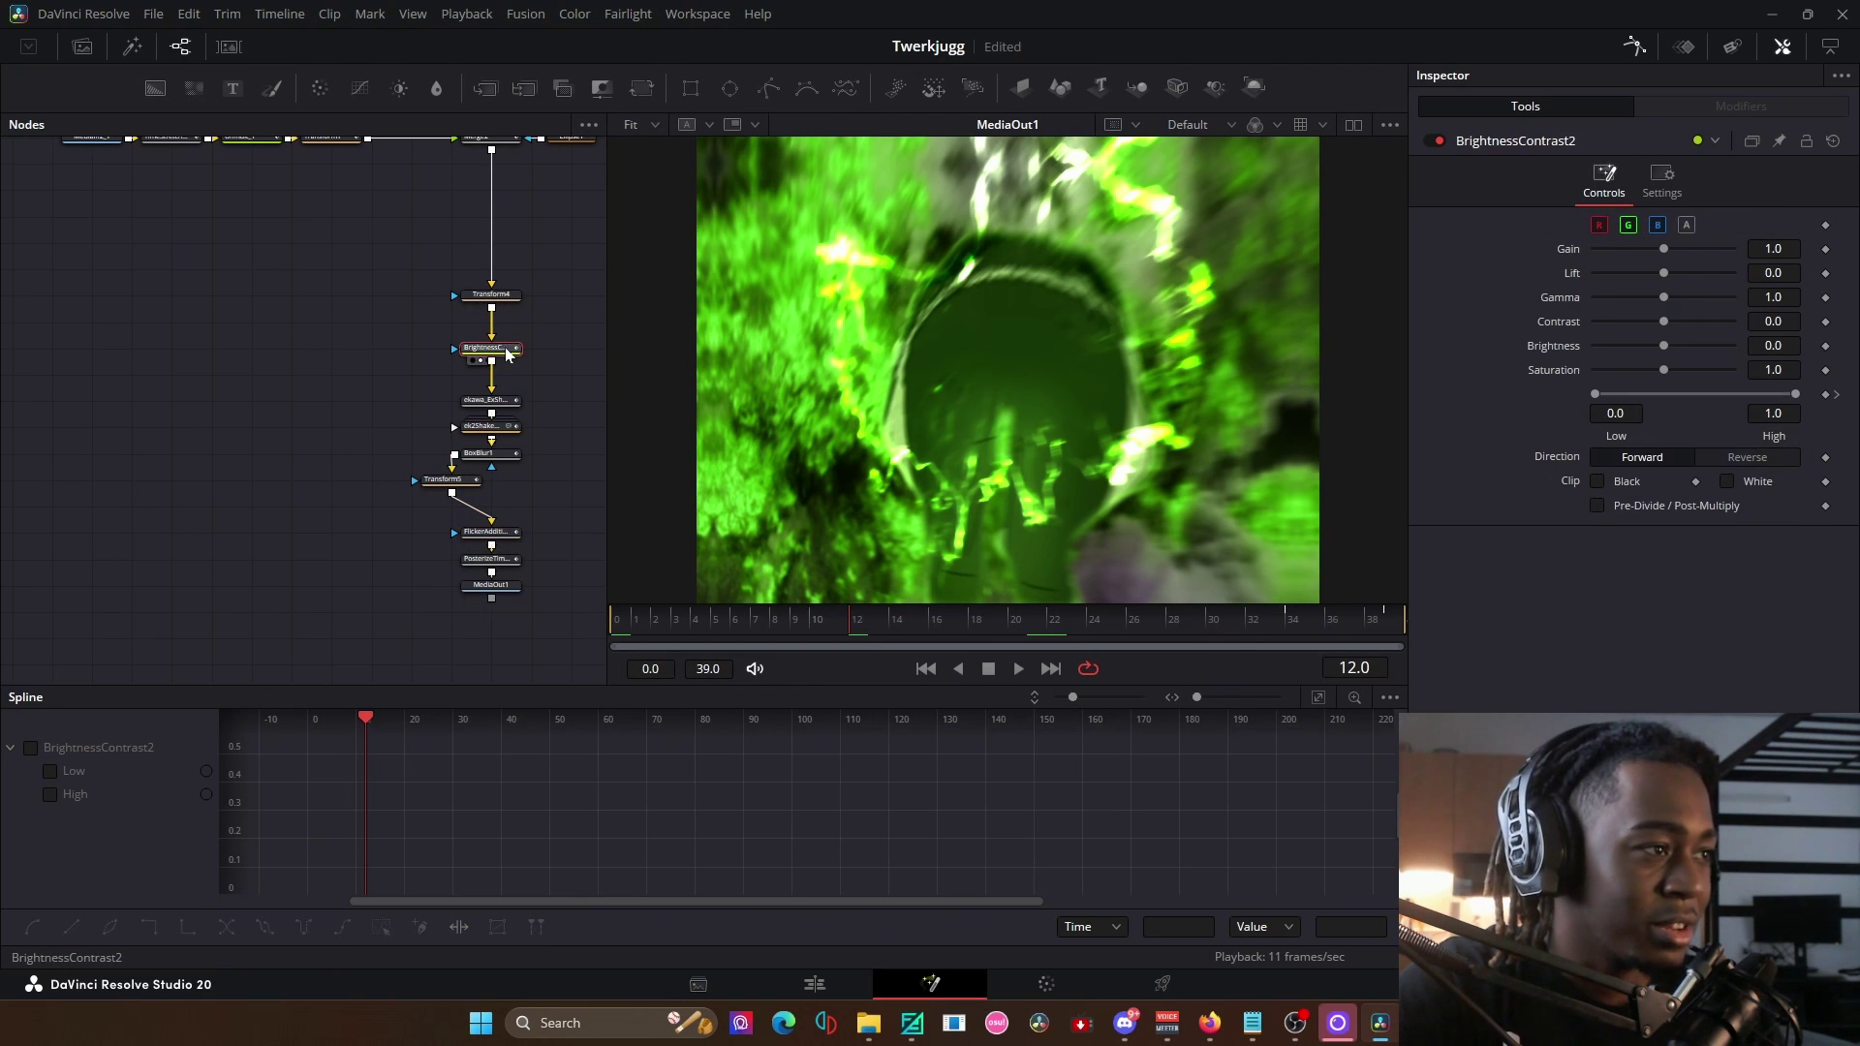
key(1)
click(505, 402)
click(505, 426)
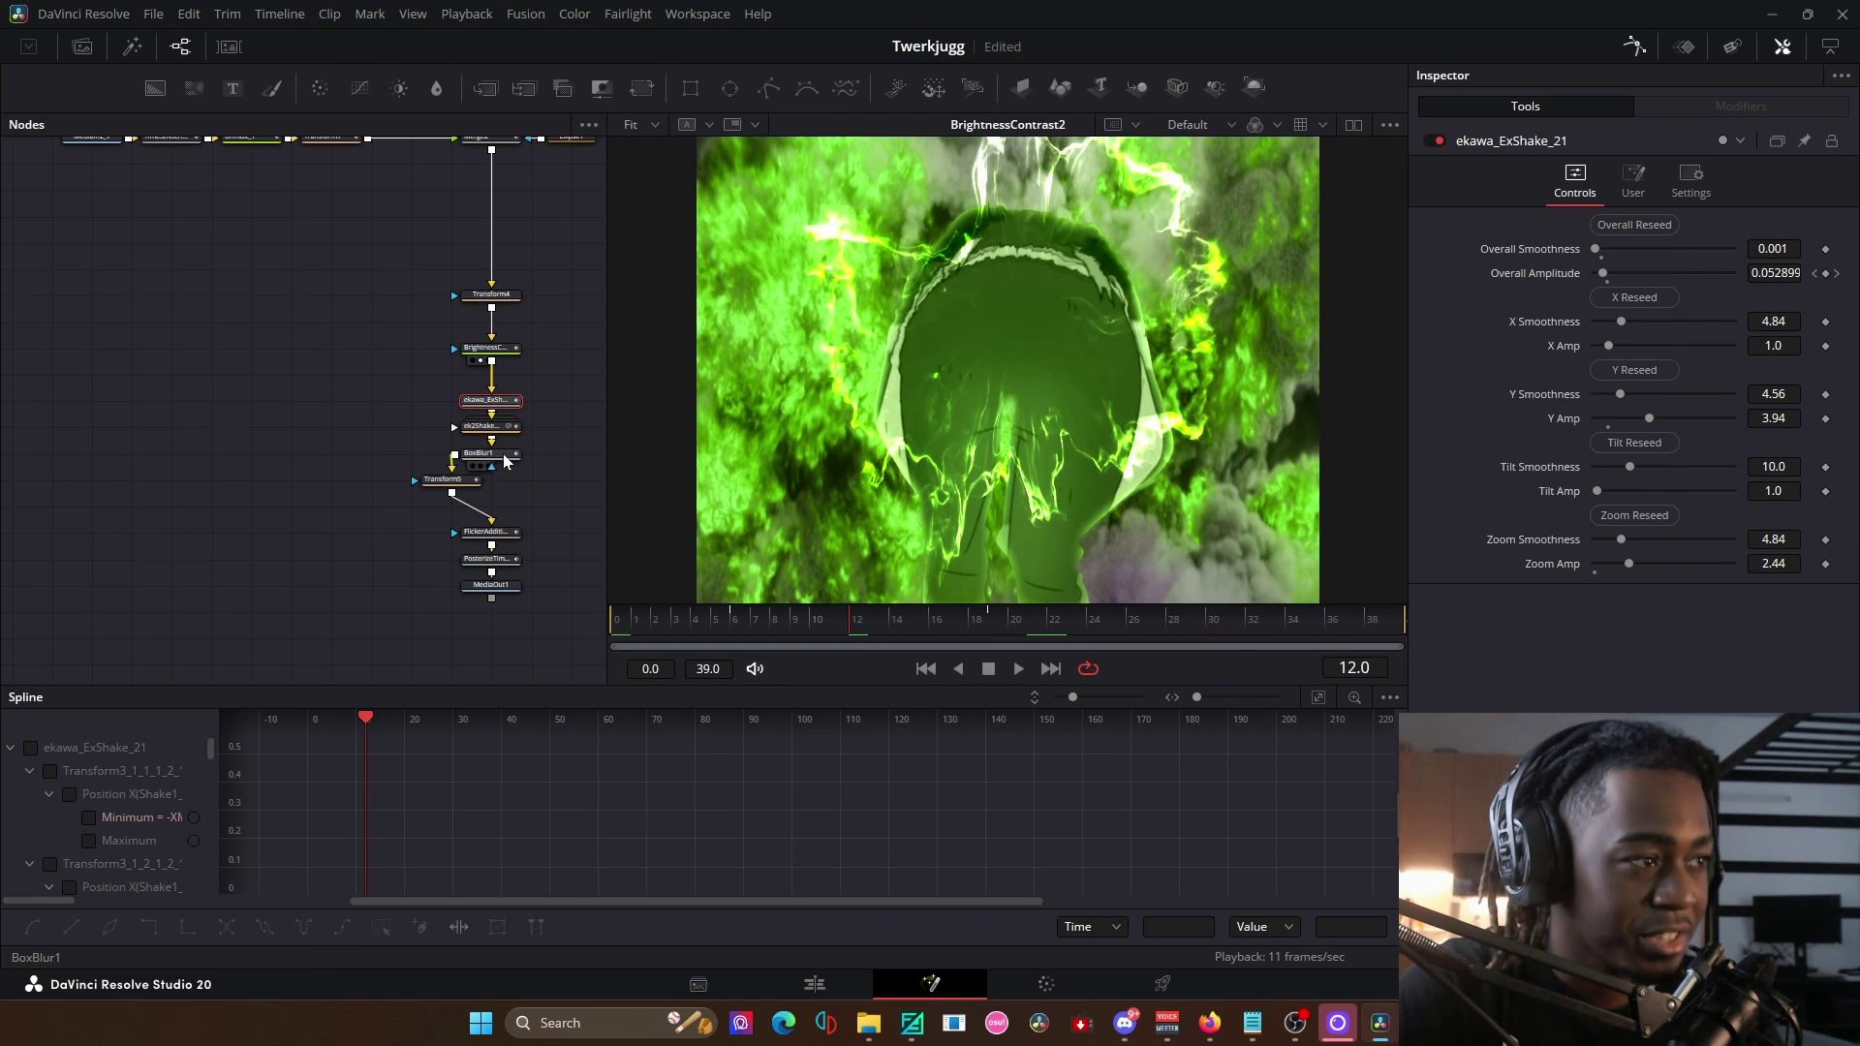
drag(456, 477, 496, 503)
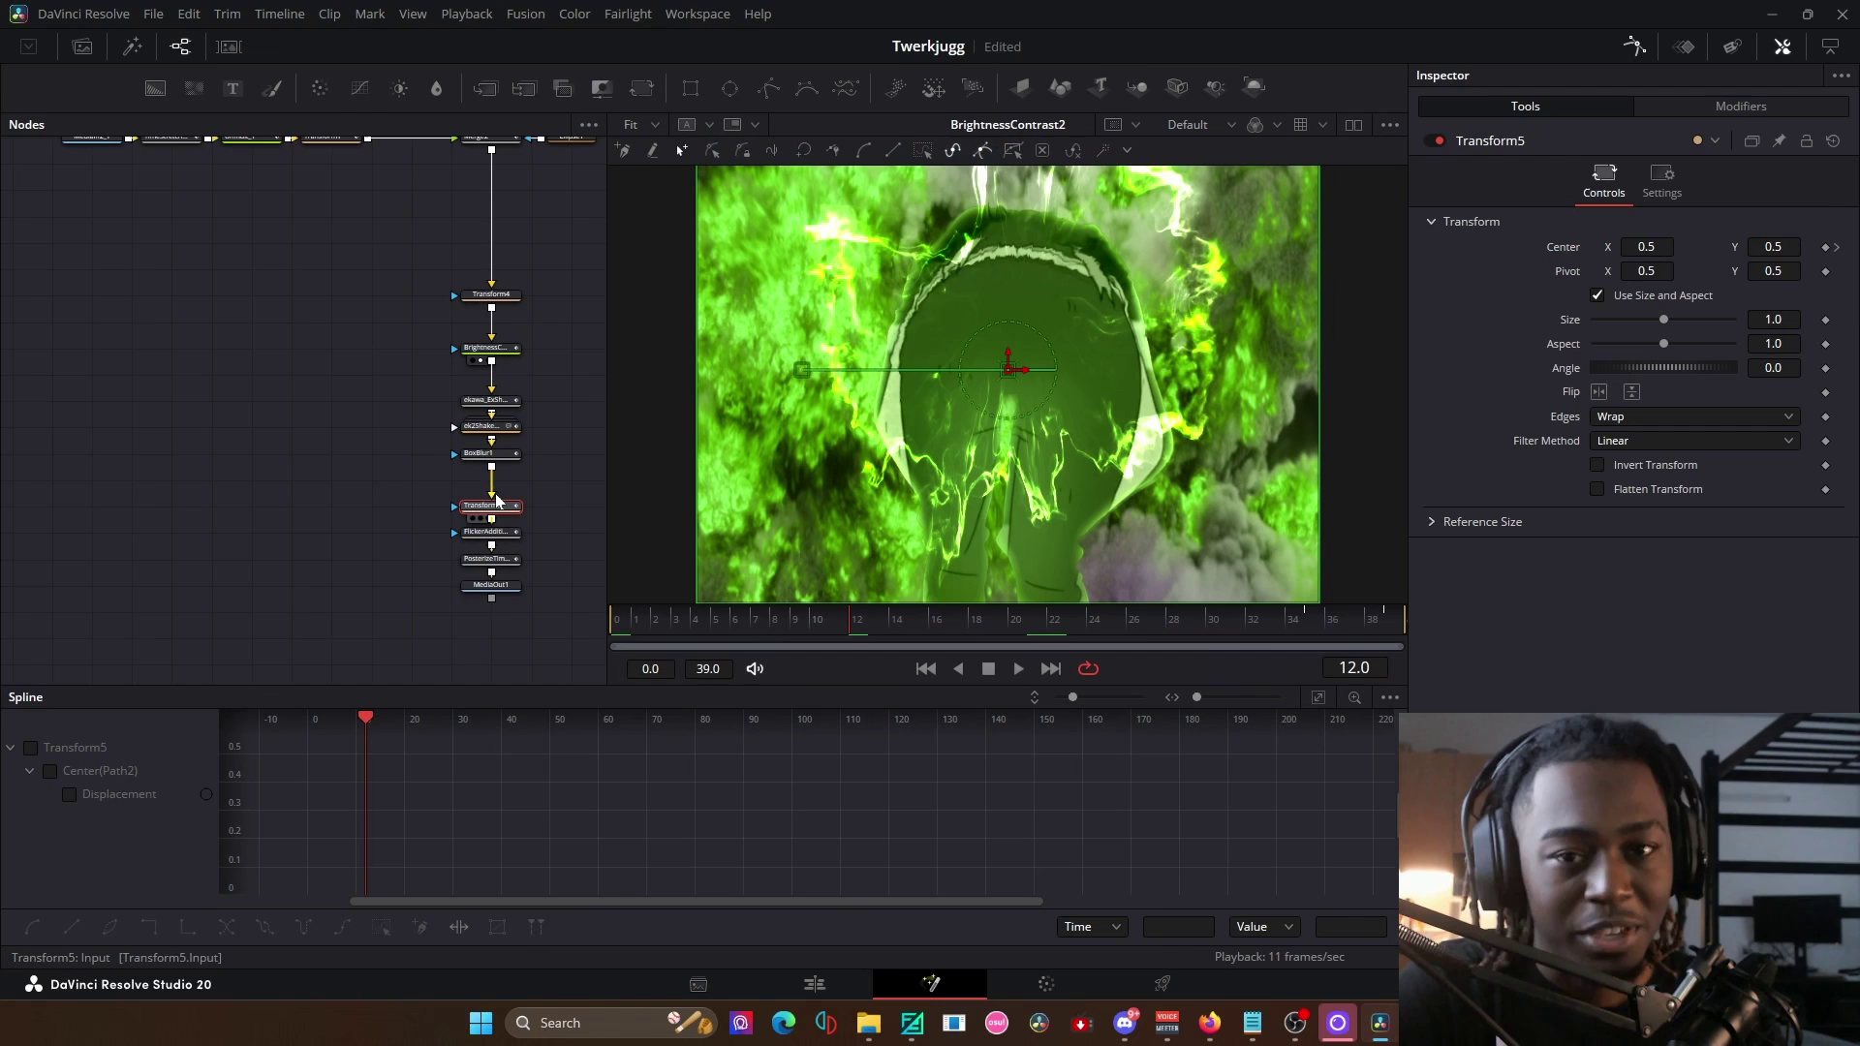
scroll(407, 407, up, 5)
View TimeStretcher1, MagicMask1 and Blur1 outputs, then show MagicMask1's Inspector settings.
click(289, 281)
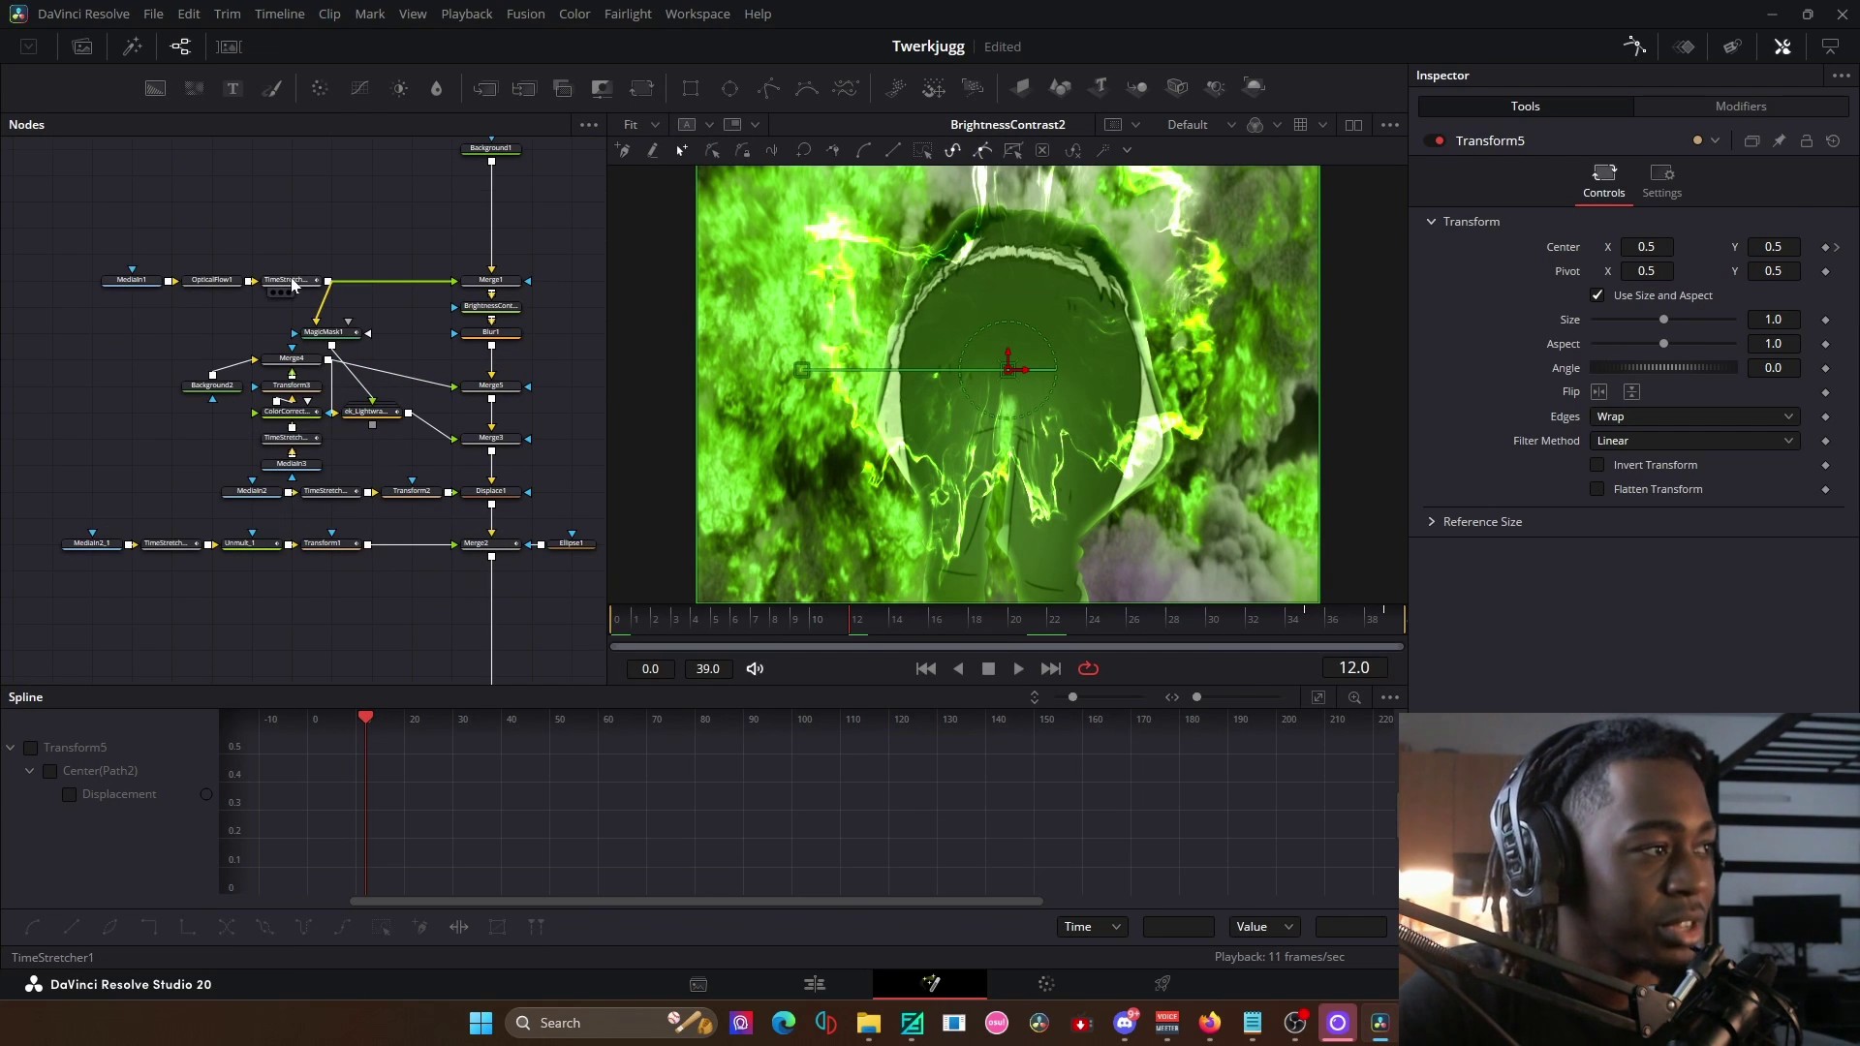
key(1)
click(341, 334)
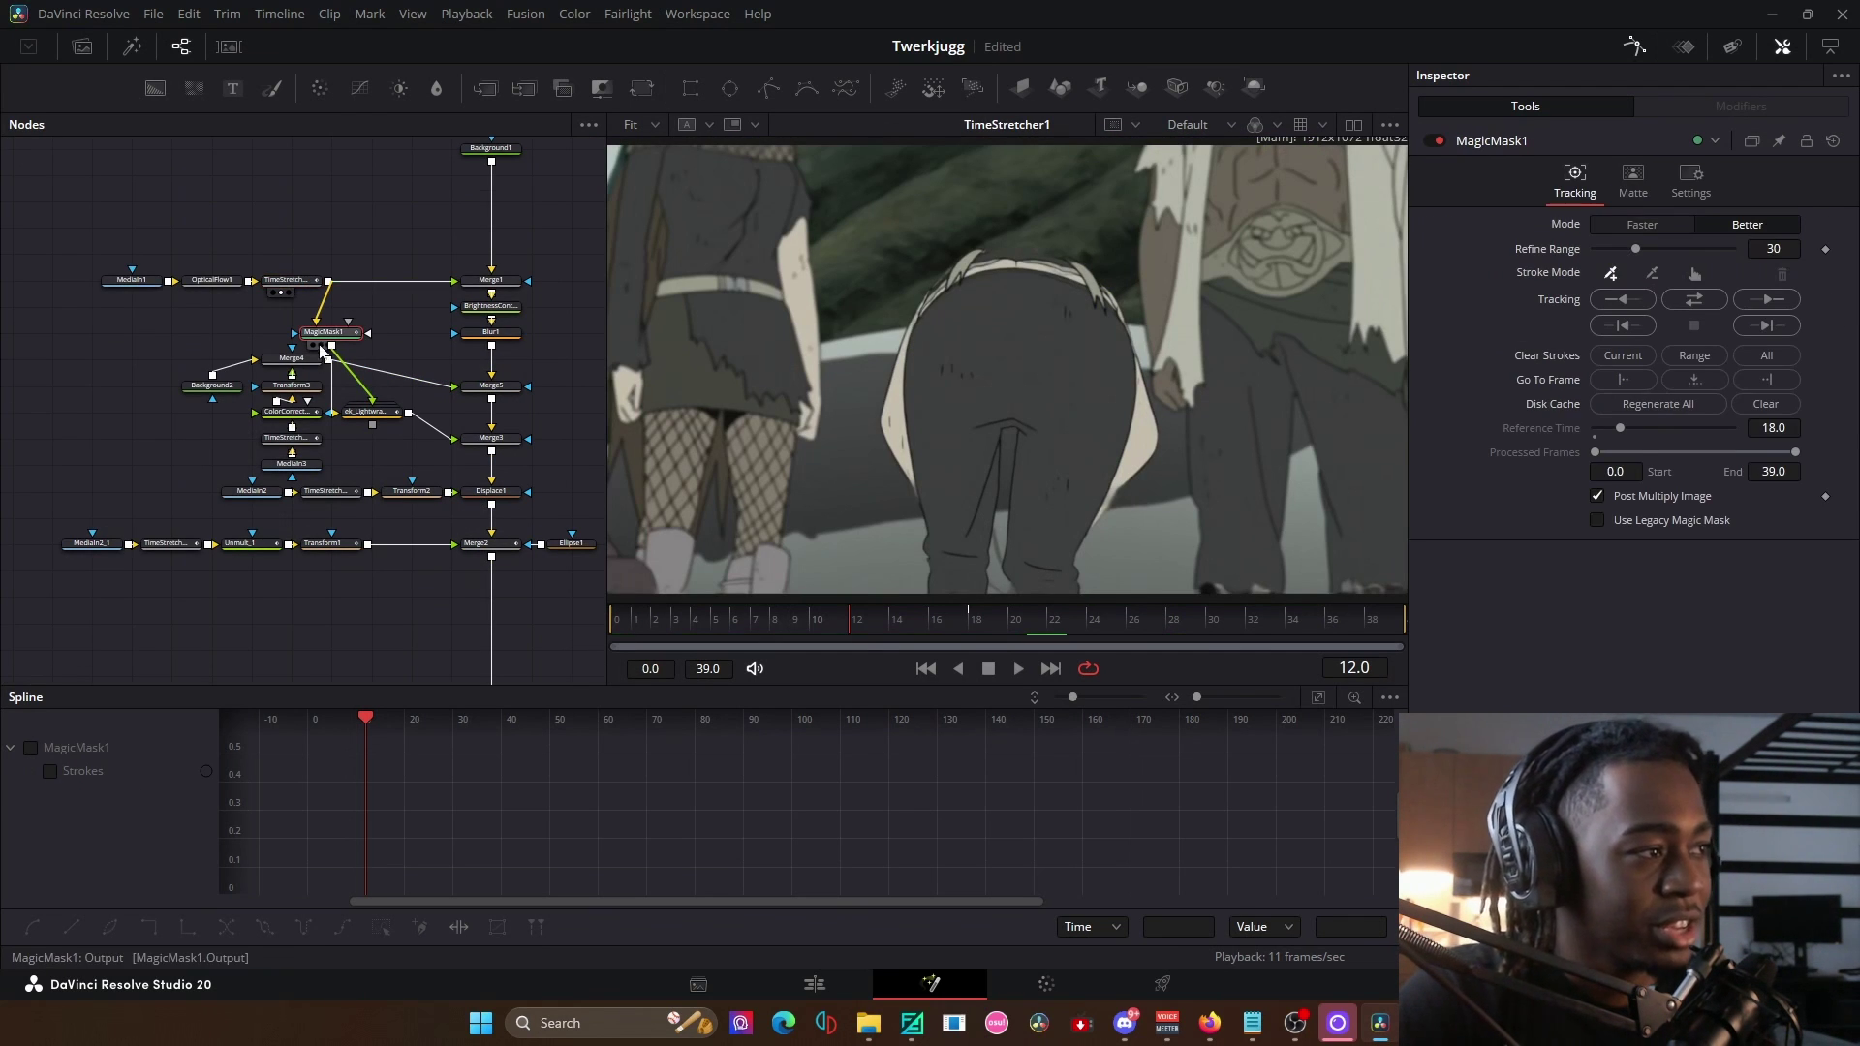
key(1)
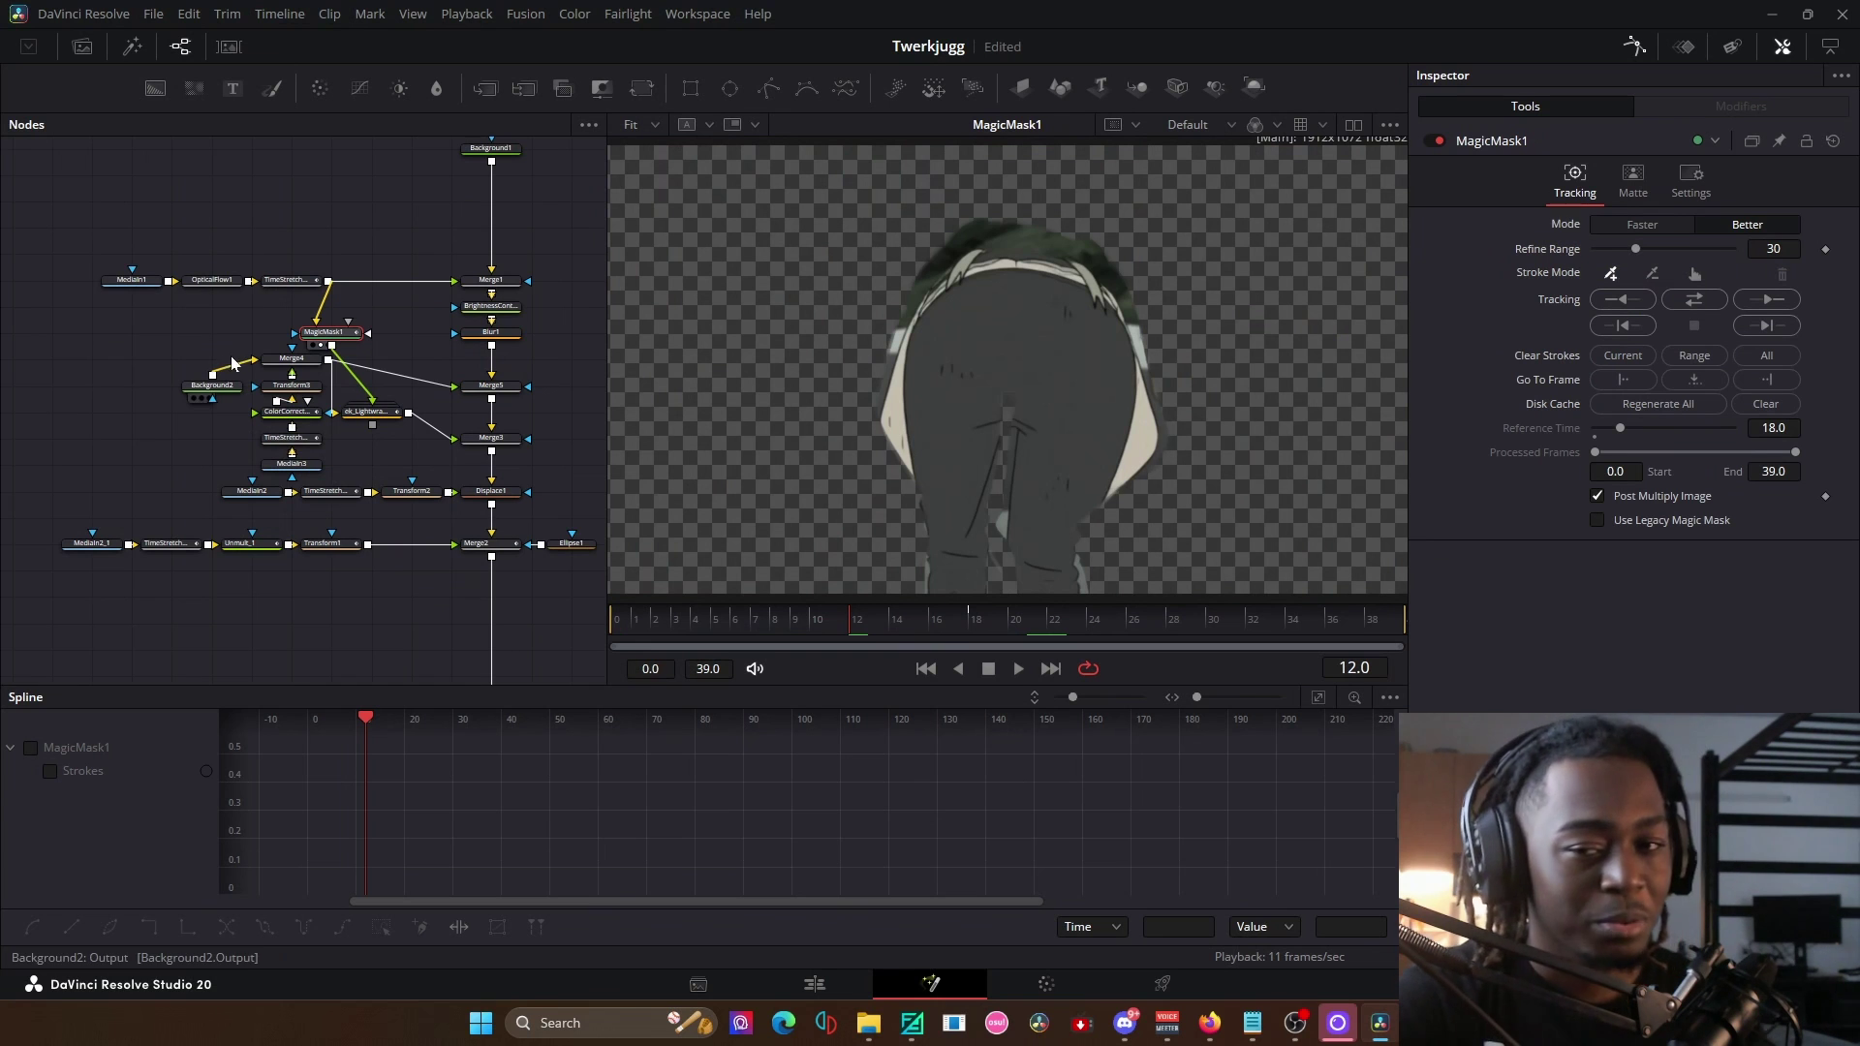
click(492, 334)
key(1)
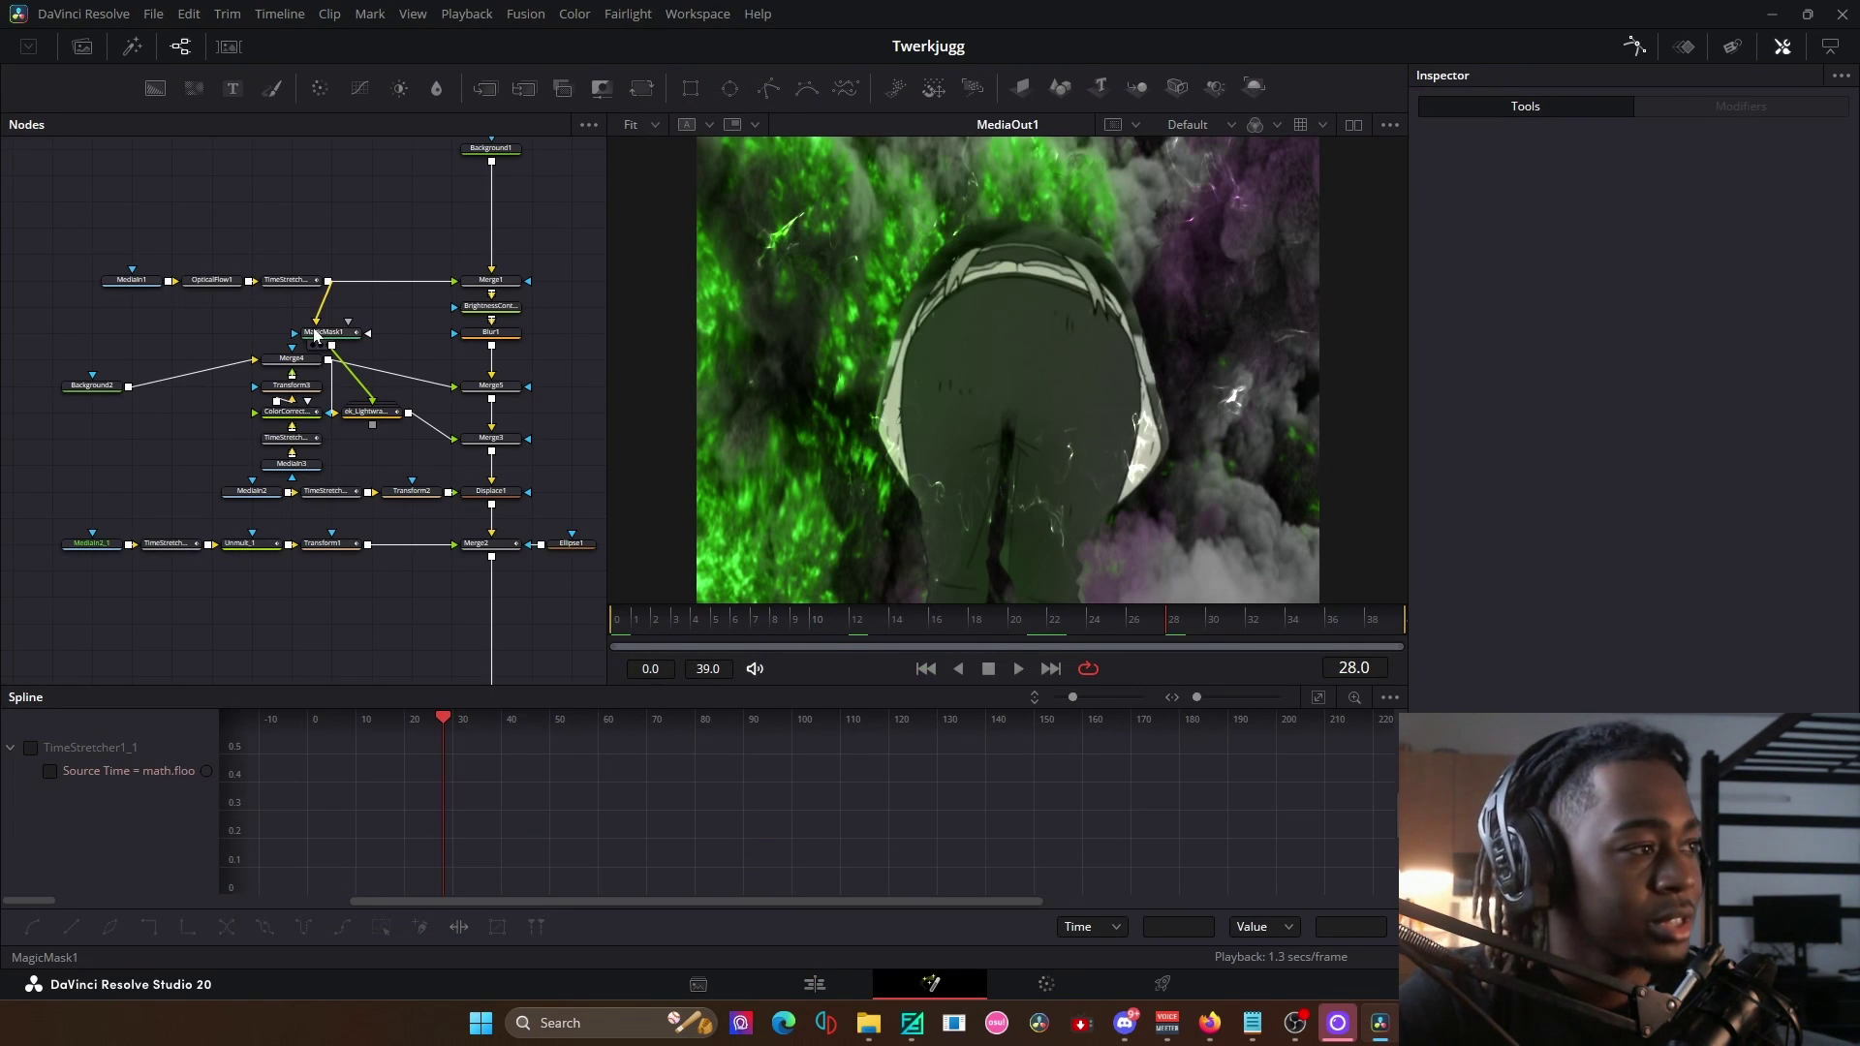
click(330, 334)
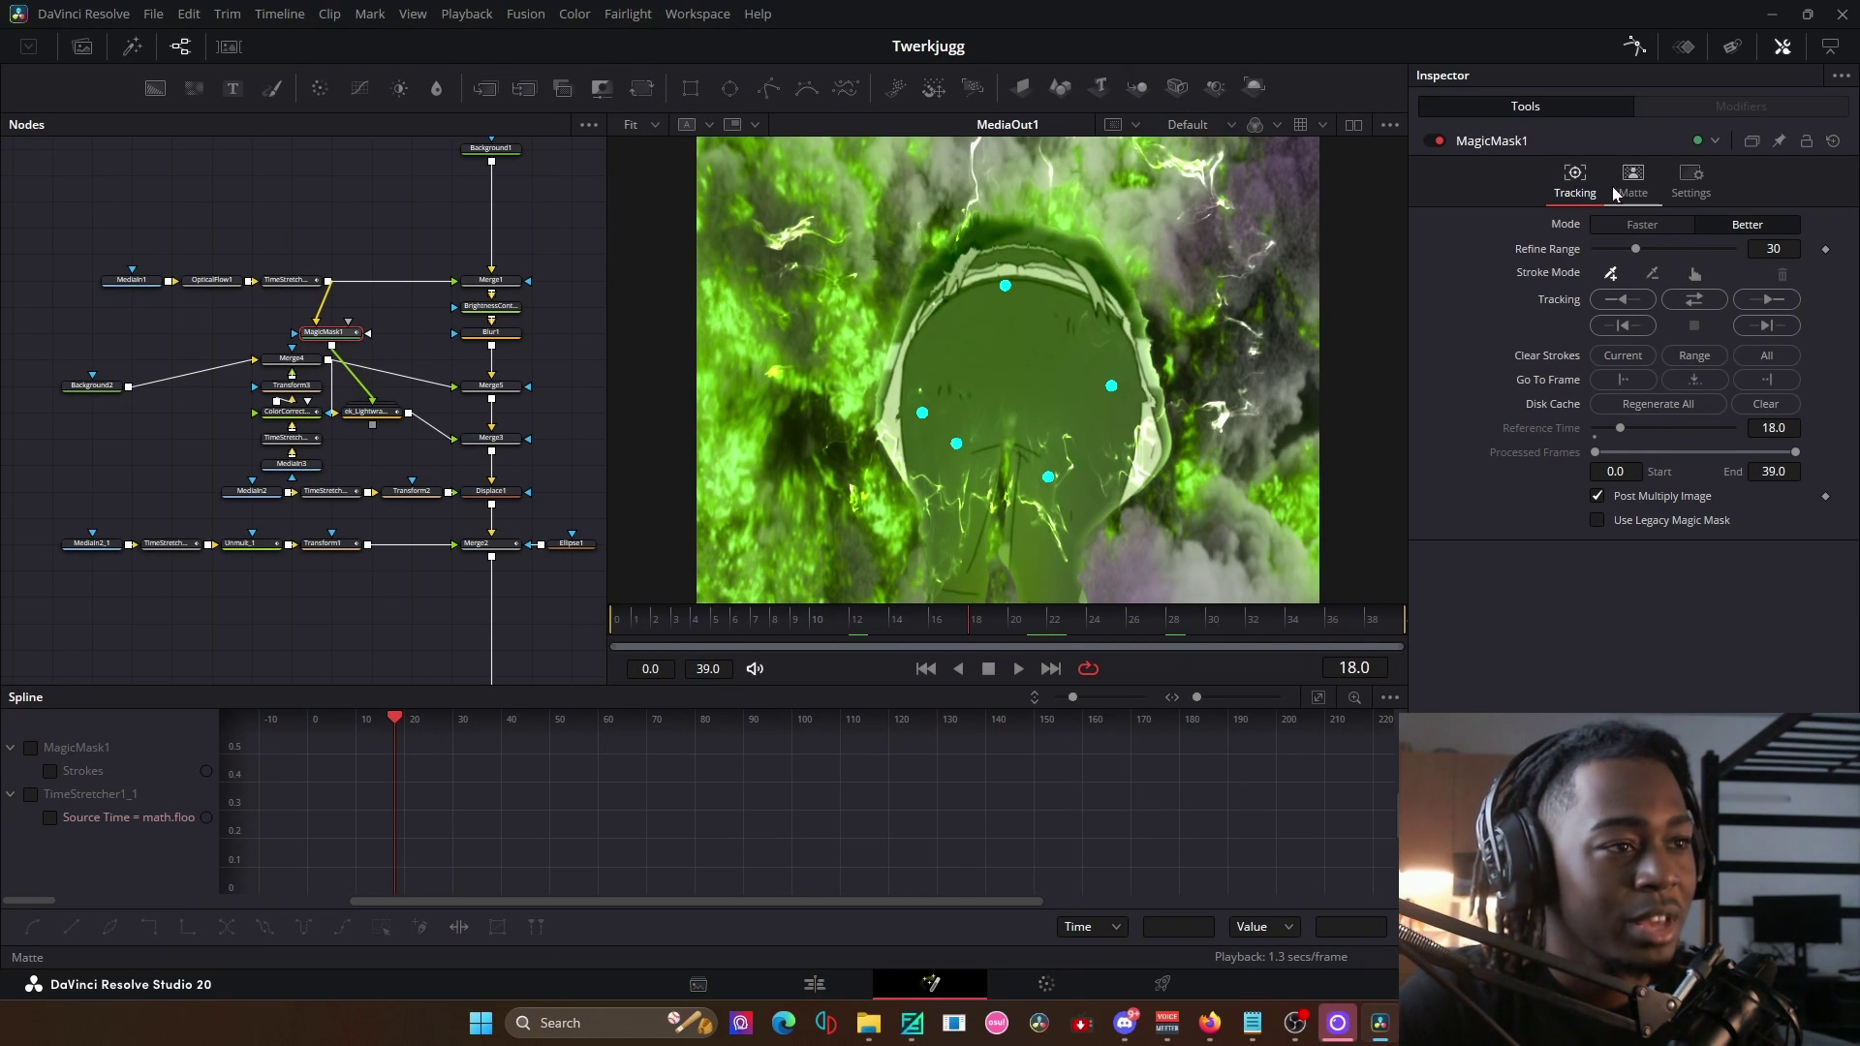
Trigger the VR view with key 2, close the Fusion VR Mirror, and dismiss the no-headset OpenVR error.
key(2)
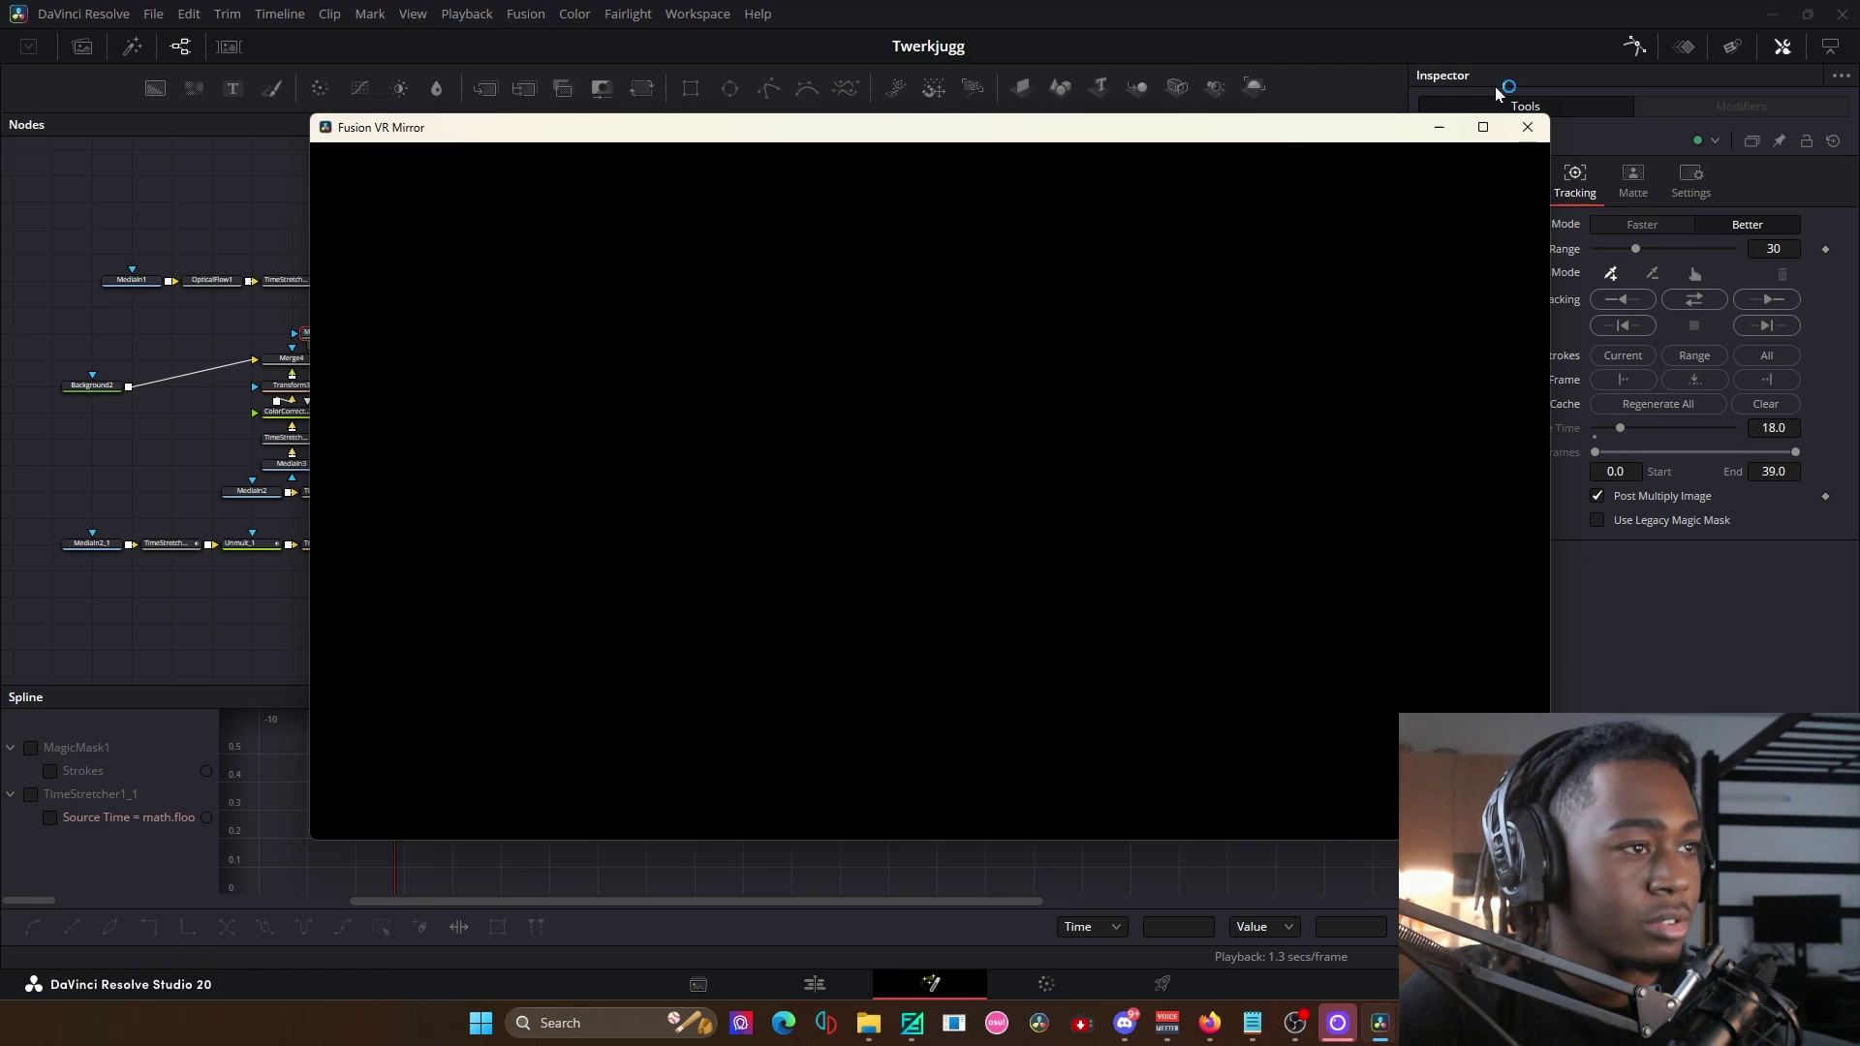
click(1526, 127)
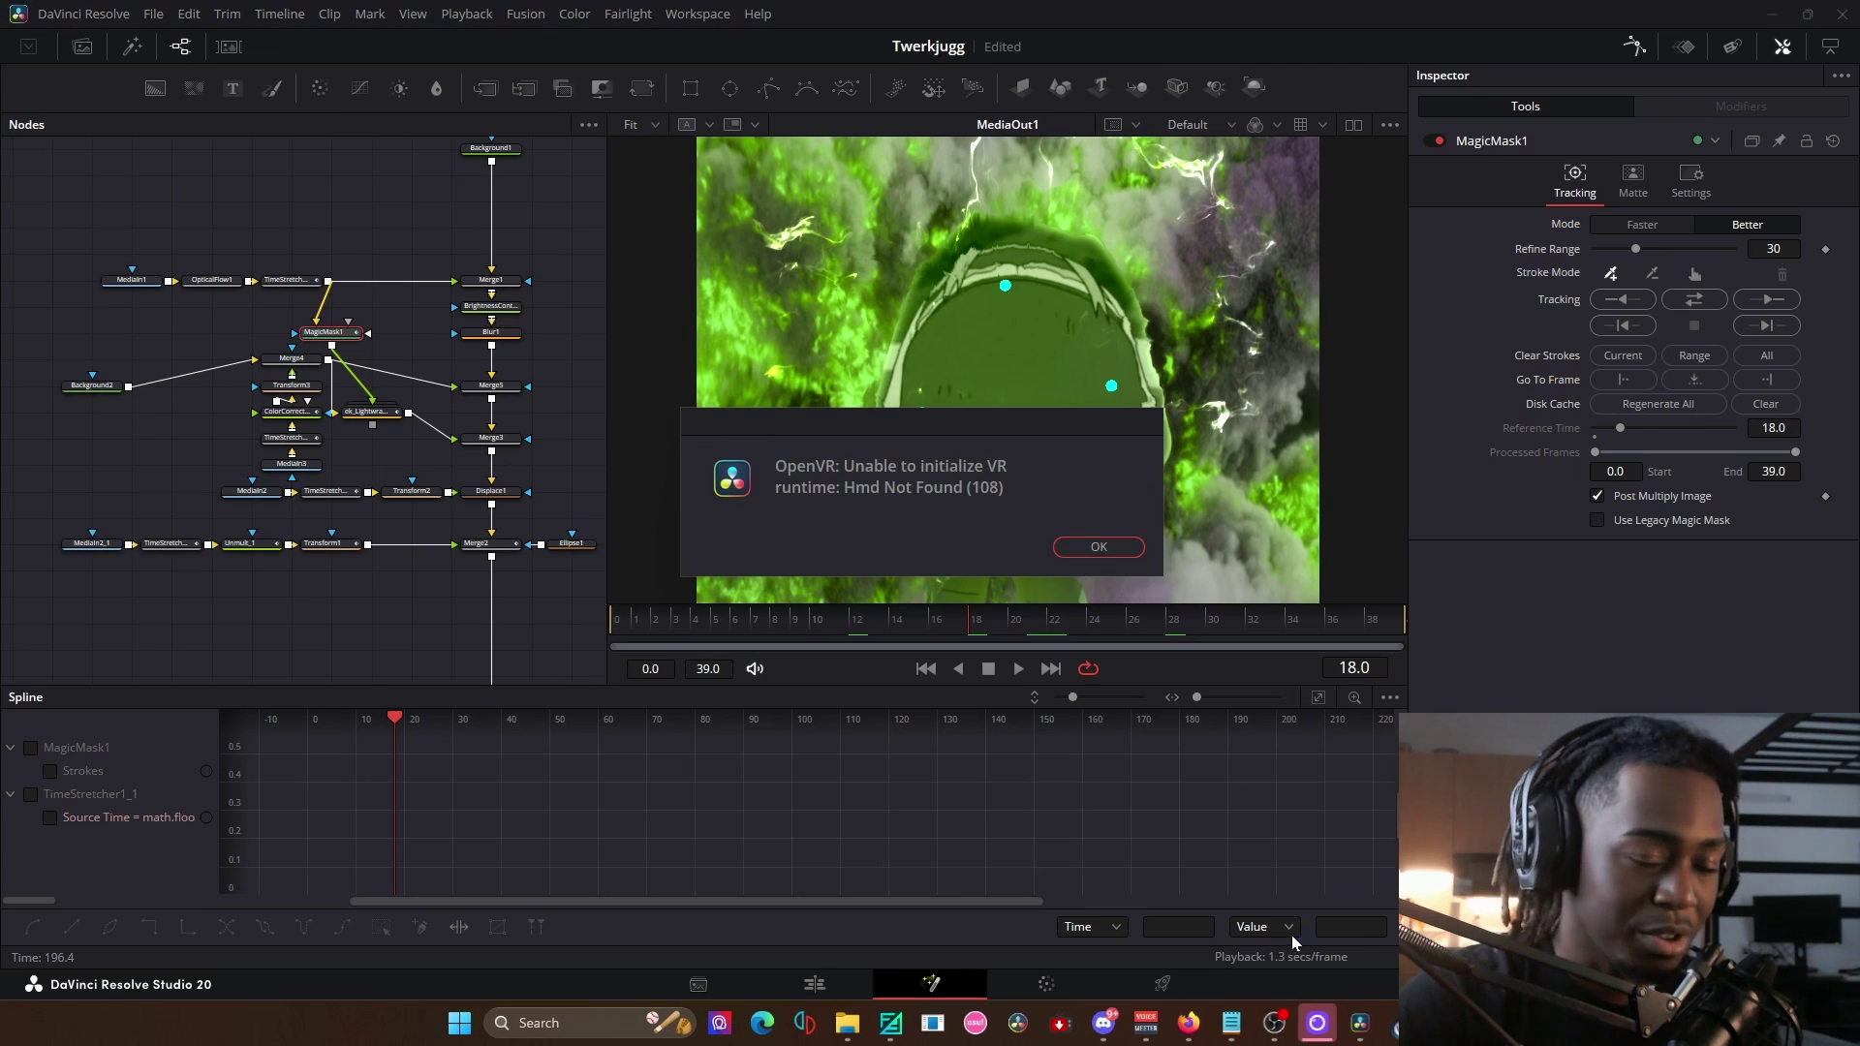
click(1098, 547)
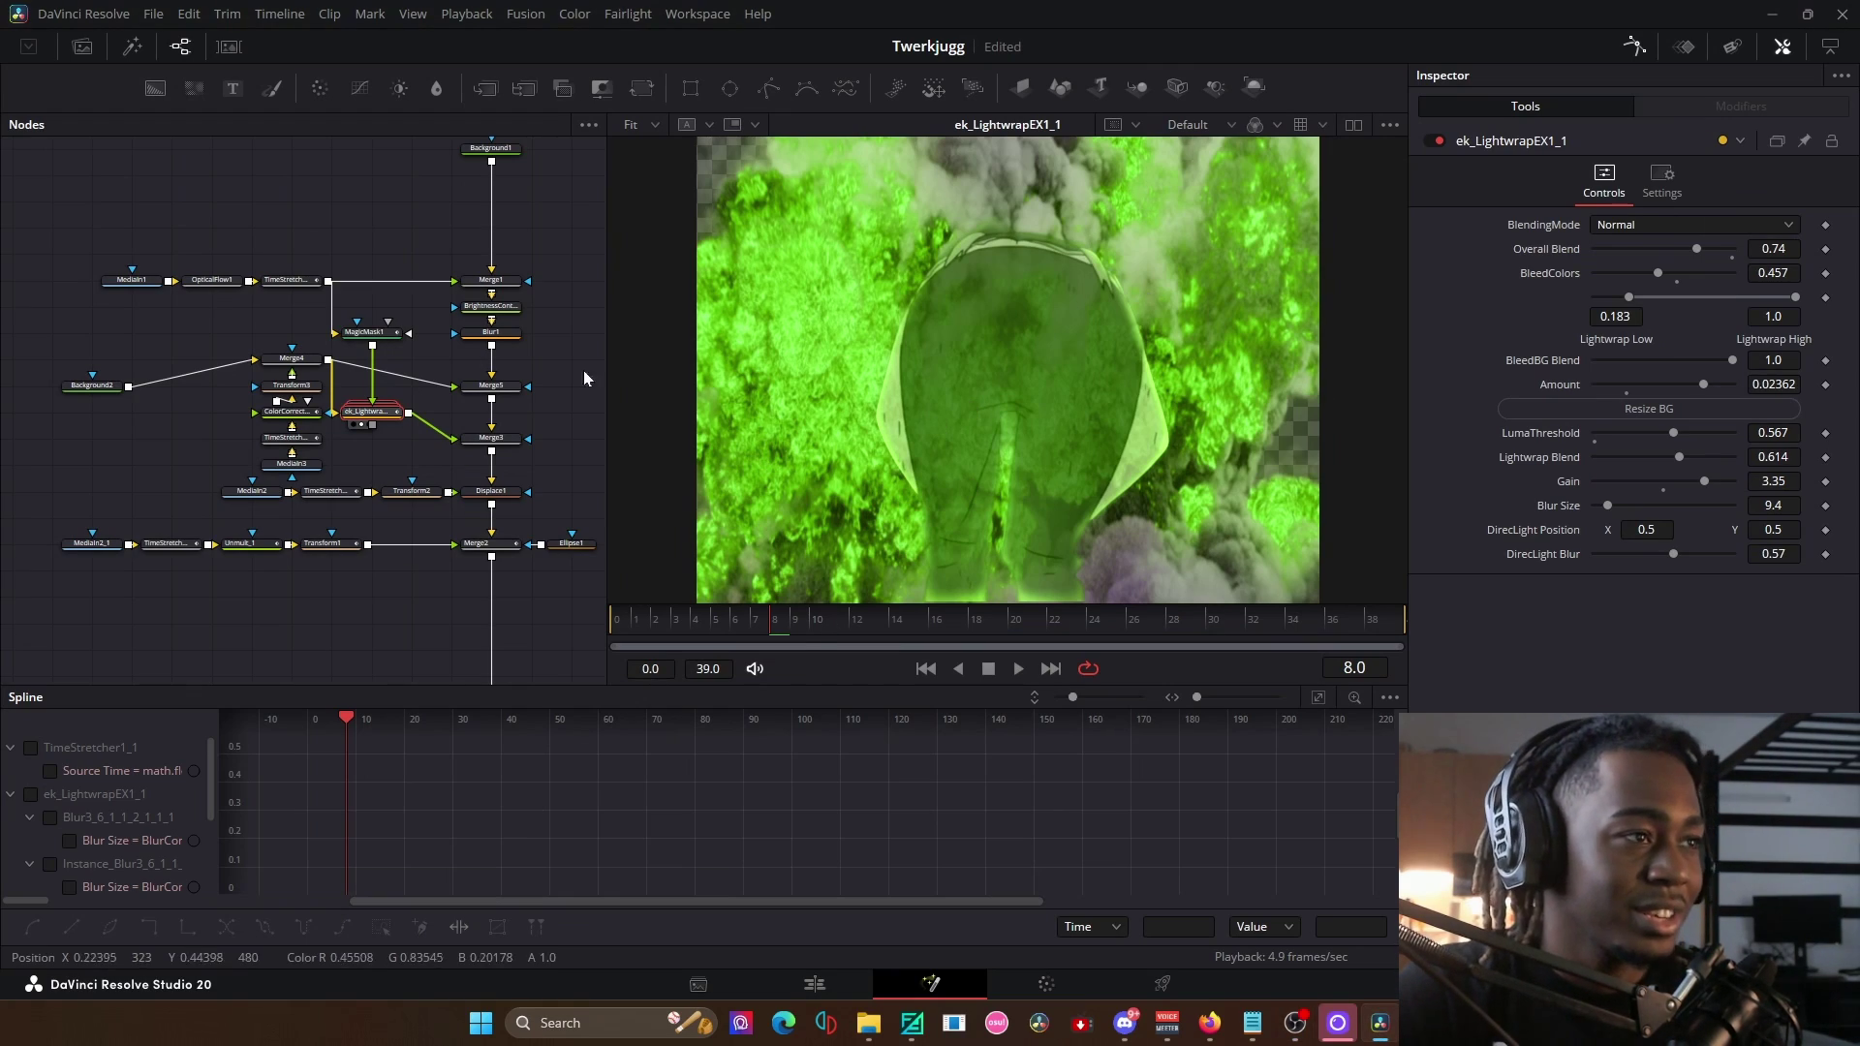
Show the Merge3 node in viewer 1: the masked character over green explosion smoke.
click(494, 441)
key(1)
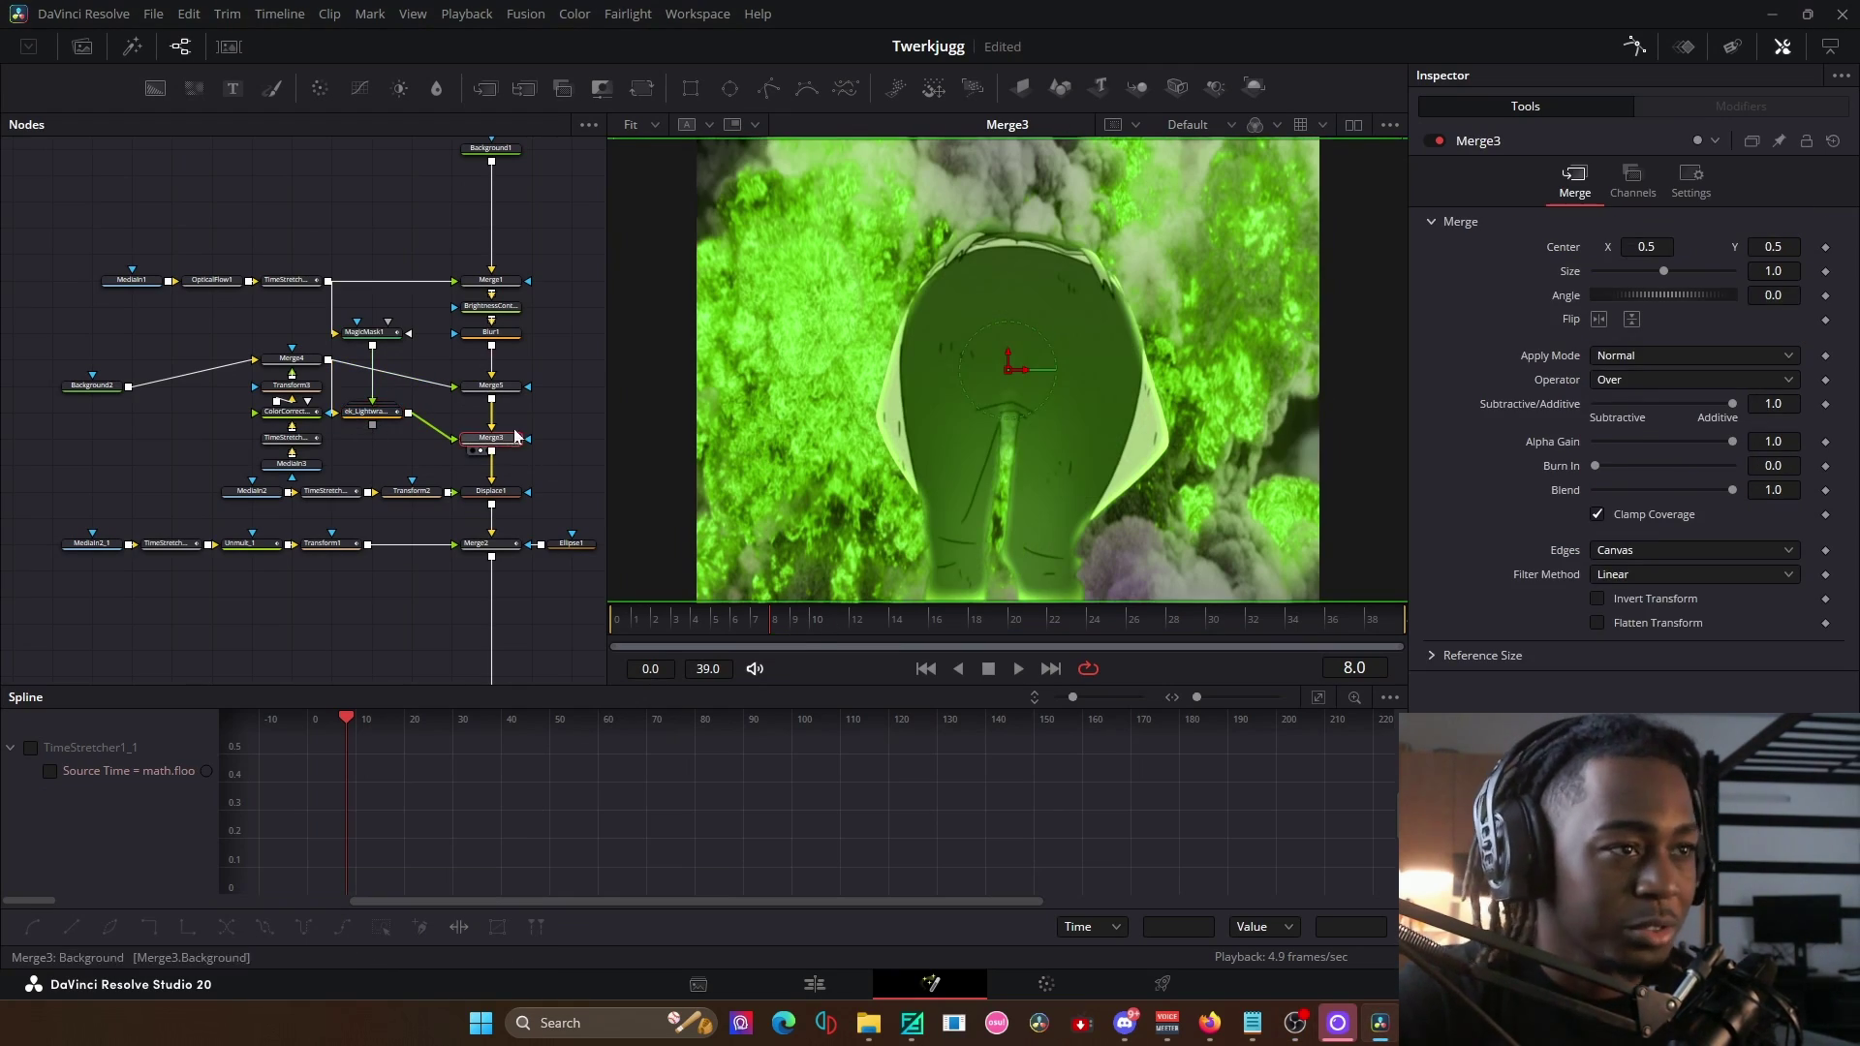